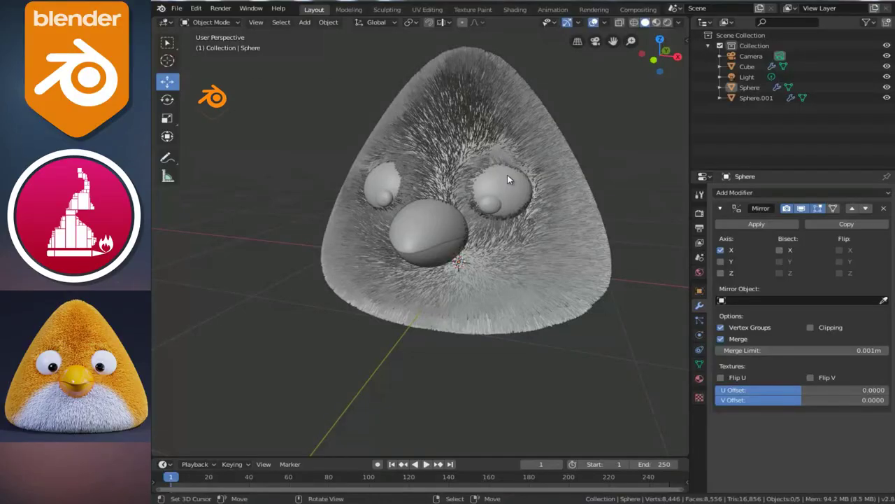
# Select the furry body object Cube instead of the Sphere
pyautogui.click(473, 146)
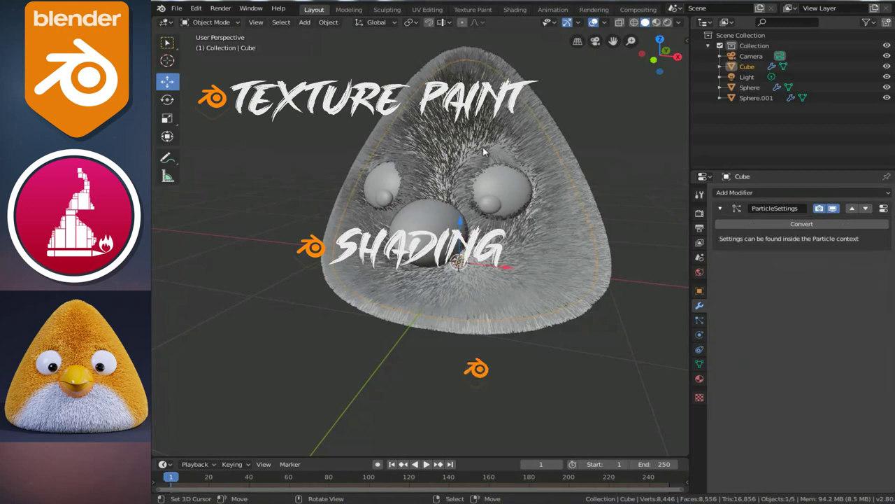
# Switch to Texture Paint, widen the paint viewport and frame the magenta bird frontally
pyautogui.click(473, 9)
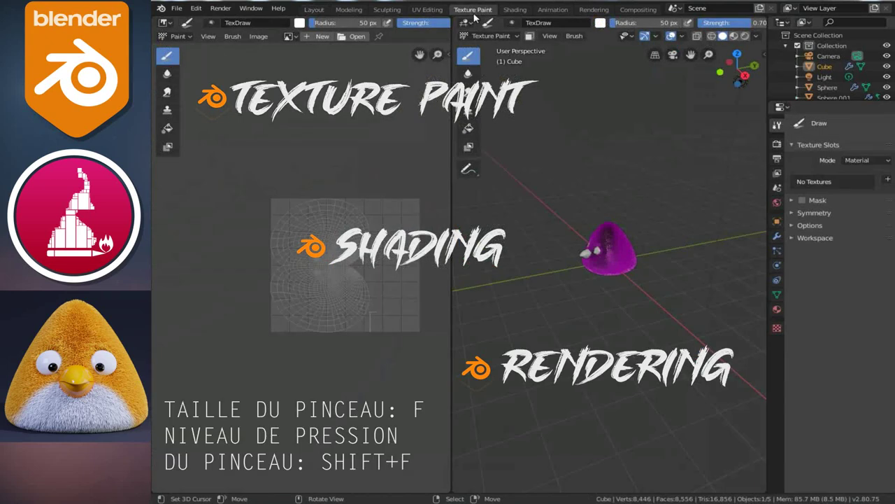
pyautogui.scroll(4, 638, 266)
pyautogui.scroll(2, 639, 238)
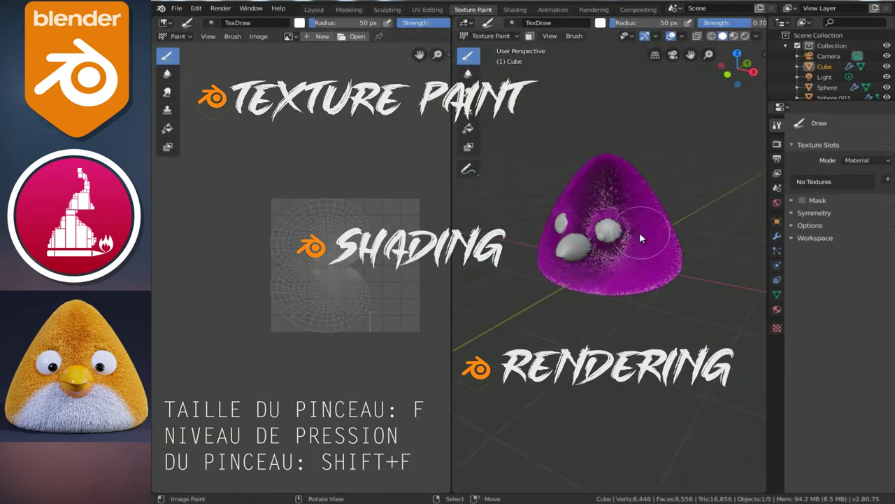
pyautogui.scroll(2, 639, 233)
pyautogui.moveTo(453, 263); pyautogui.dragTo(344, 270)
pyautogui.moveTo(699, 234); pyautogui.dragTo(723, 228, button='middle')
pyautogui.moveTo(563, 238)
pyautogui.mouseDown(button='middle')
pyautogui.moveTo(559, 217)
pyautogui.moveTo(531, 235)
pyautogui.moveTo(543, 220)
pyautogui.mouseUp(button='middle')
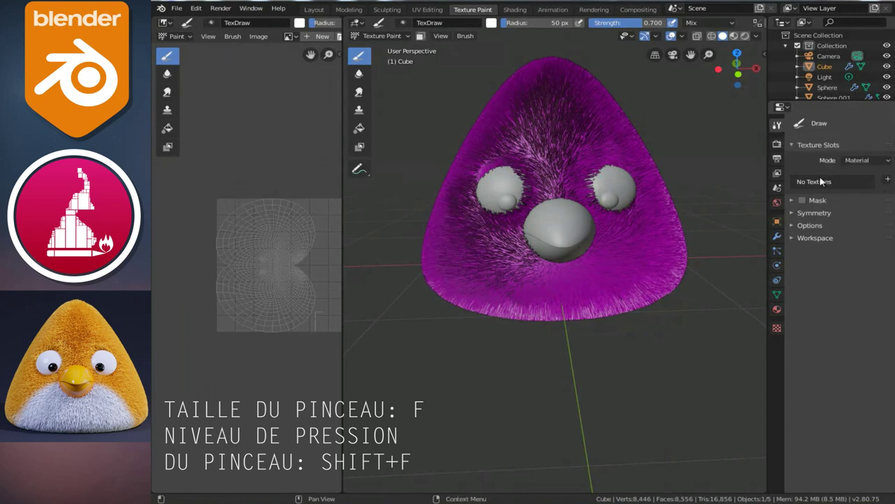
# Add a 1024×1024 Base Color texture slot with a bright yellow-orange fill colour
pyautogui.click(889, 181)
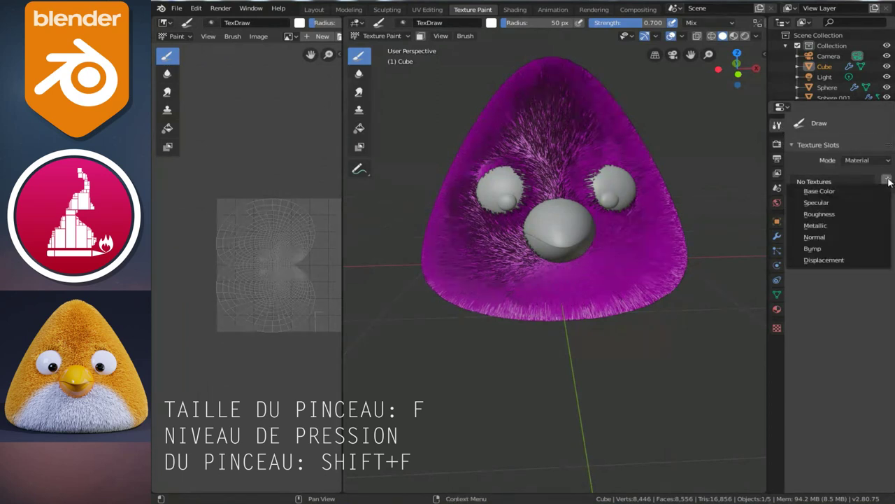
pyautogui.click(833, 192)
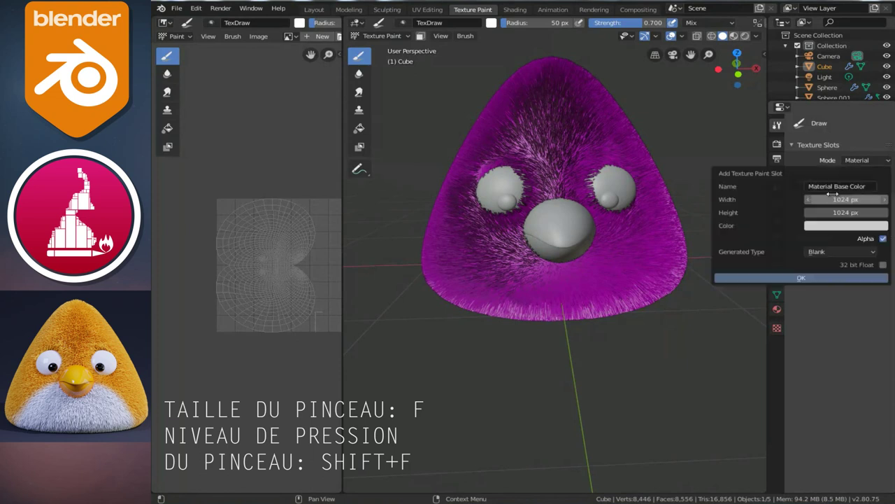
pyautogui.click(840, 228)
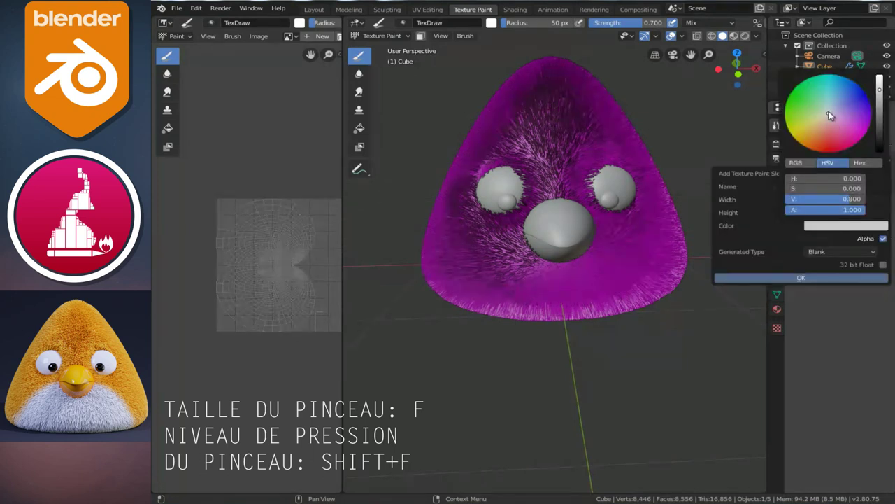
pyautogui.moveTo(830, 116); pyautogui.dragTo(806, 134)
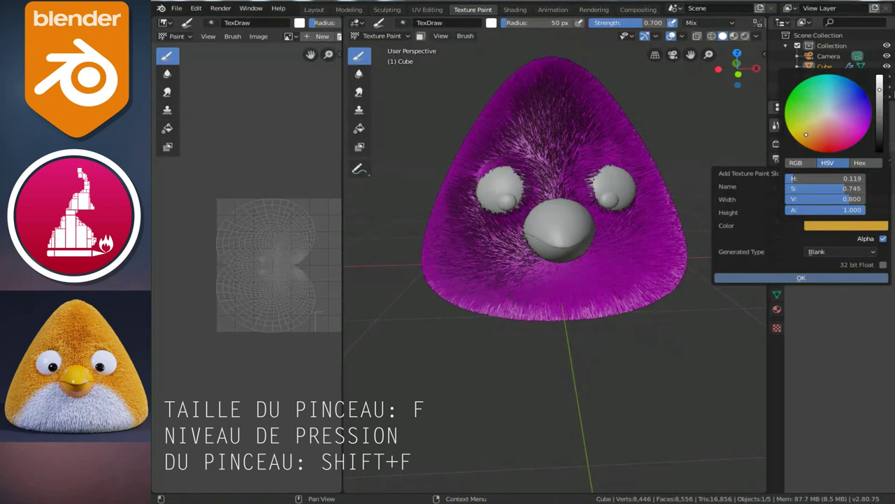
pyautogui.moveTo(880, 89); pyautogui.dragTo(883, 67)
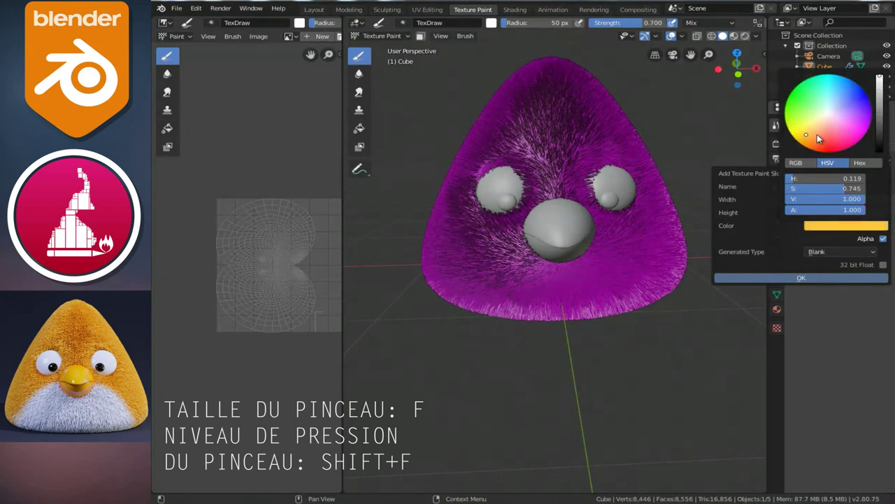
pyautogui.moveTo(806, 135); pyautogui.dragTo(804, 138)
# Create the yellow Base Color texture and view the bird straight from the front
pyautogui.click(821, 279)
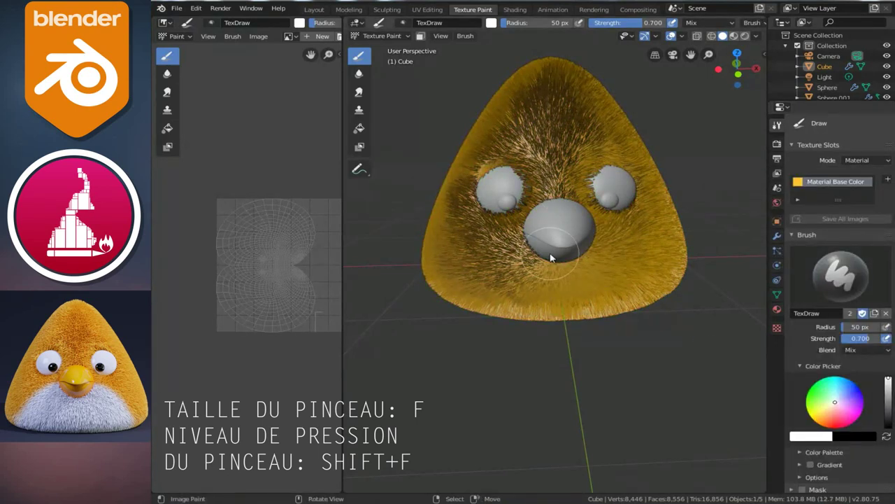
pyautogui.press('KP_1')
pyautogui.scroll(2, 551, 258)
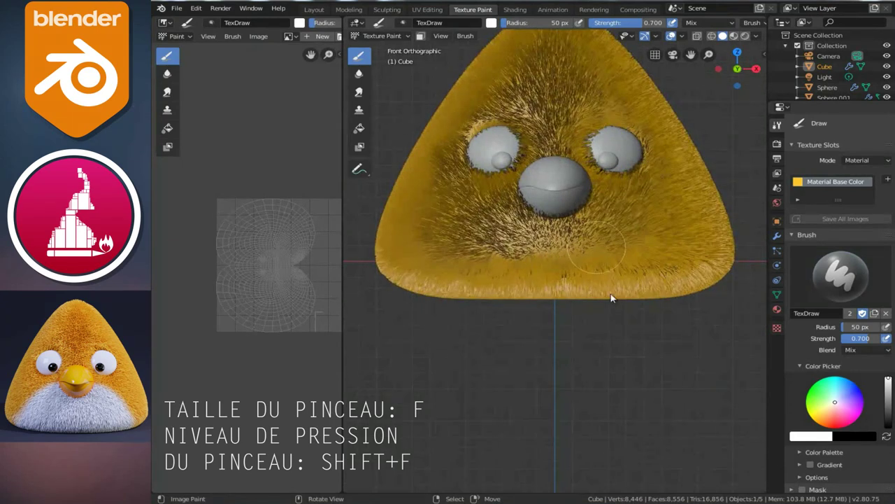
pyautogui.scroll(-5, 853, 442)
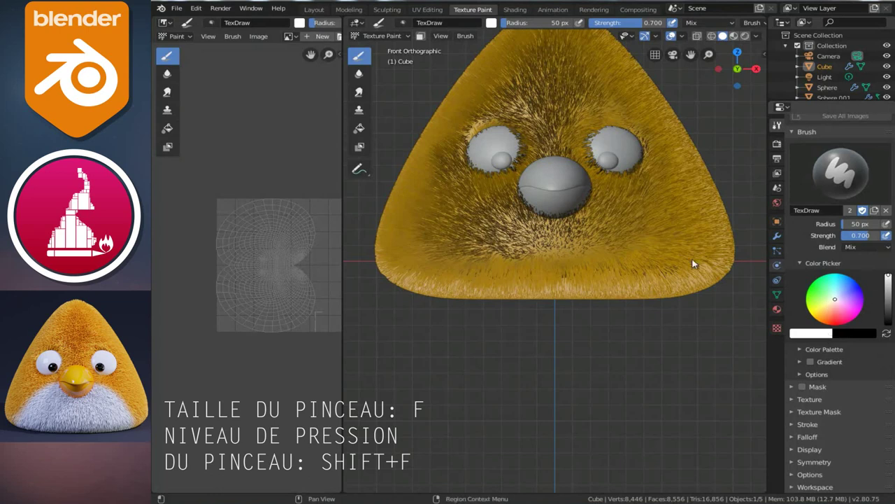
pyautogui.scroll(1, 545, 258)
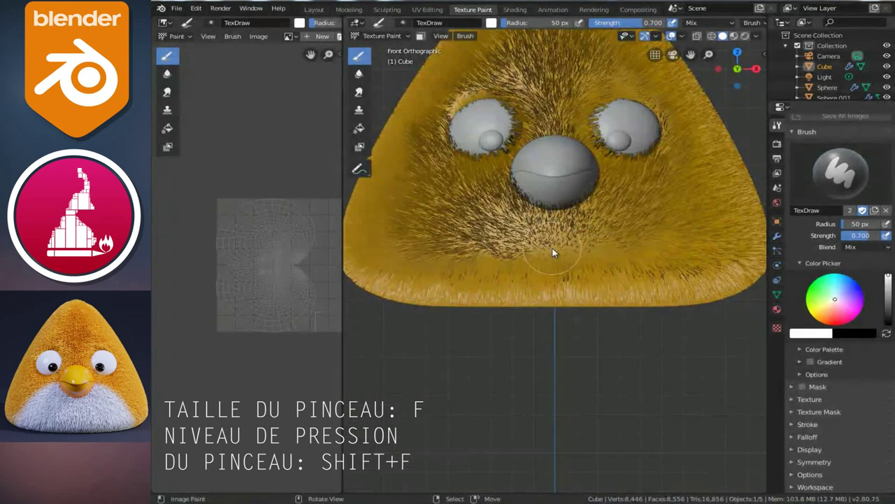
pyautogui.scroll(-1, 553, 251)
pyautogui.moveTo(540, 245); pyautogui.dragTo(510, 251)
# Set the paint brush to 0.822 strength and 73 px radius
pyautogui.press('f')
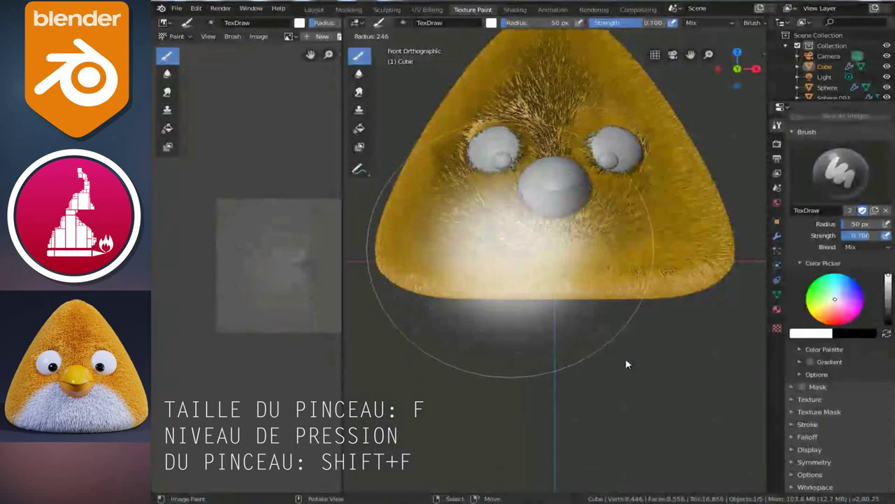
pyautogui.press('Escape')
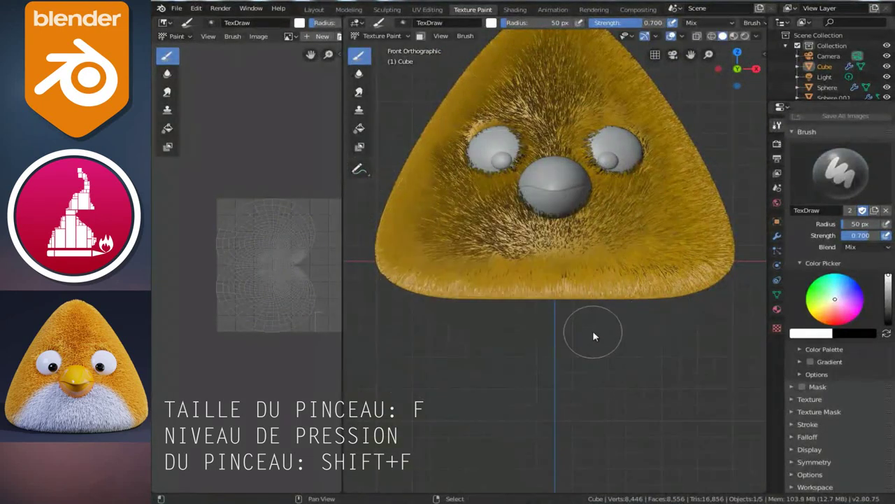
pyautogui.hotkey('shift', 'f')
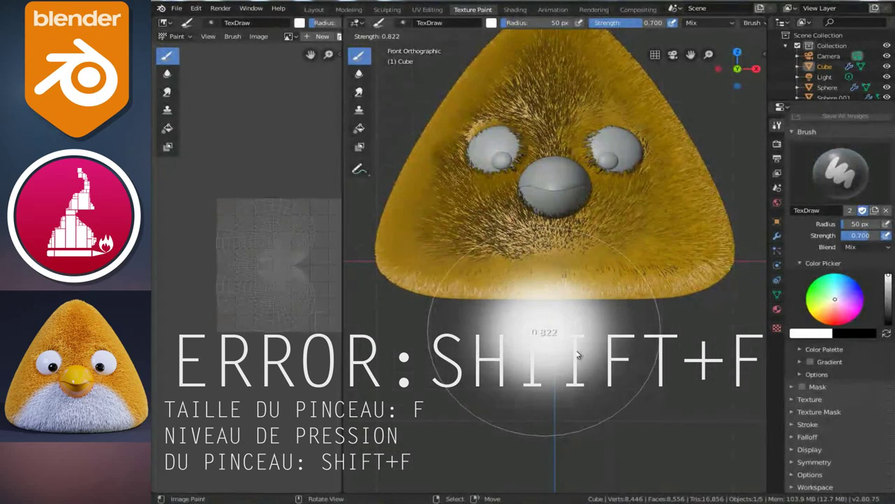
pyautogui.press('Escape')
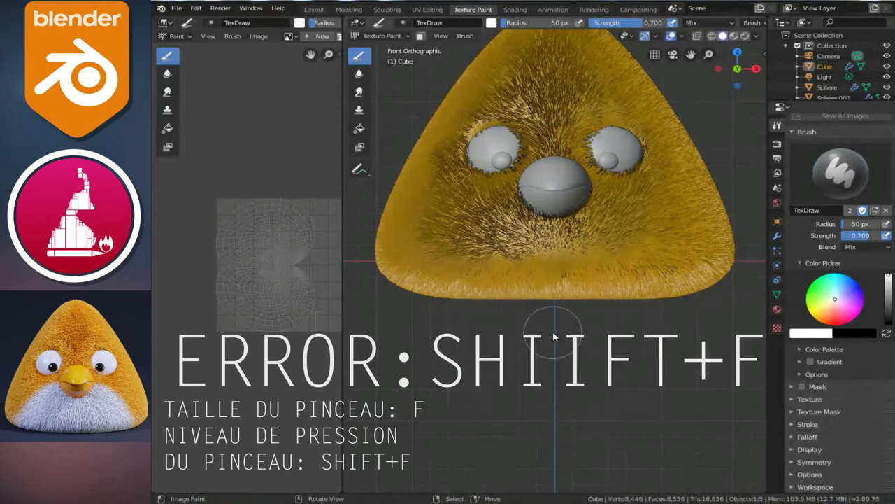
pyautogui.hotkey('shift', 'f')
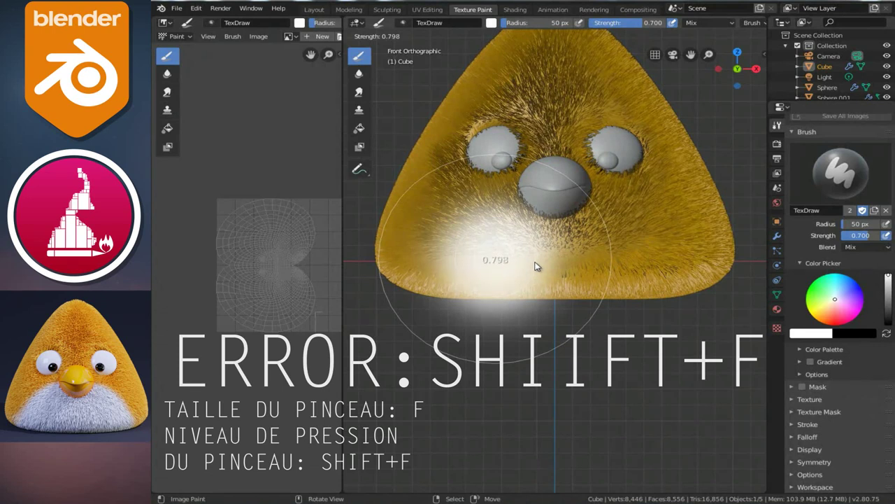
pyautogui.click(539, 260)
pyautogui.press('f')
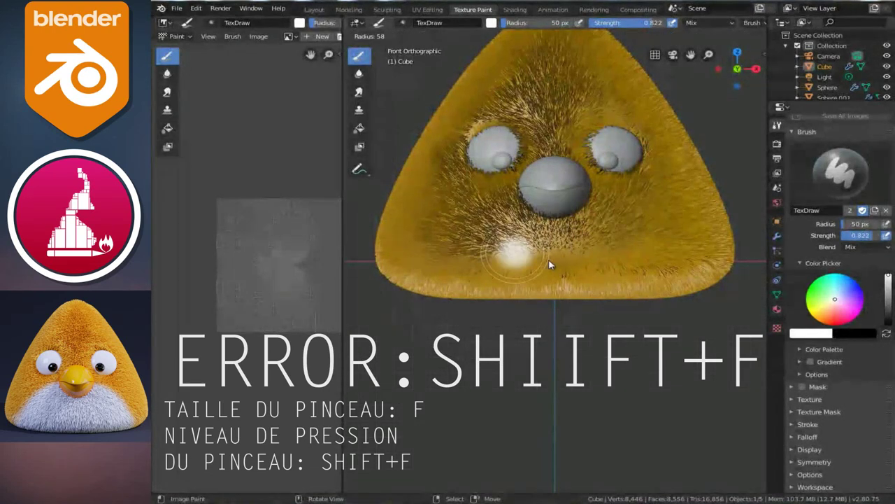
pyautogui.click(554, 271)
pyautogui.scroll(2, 552, 267)
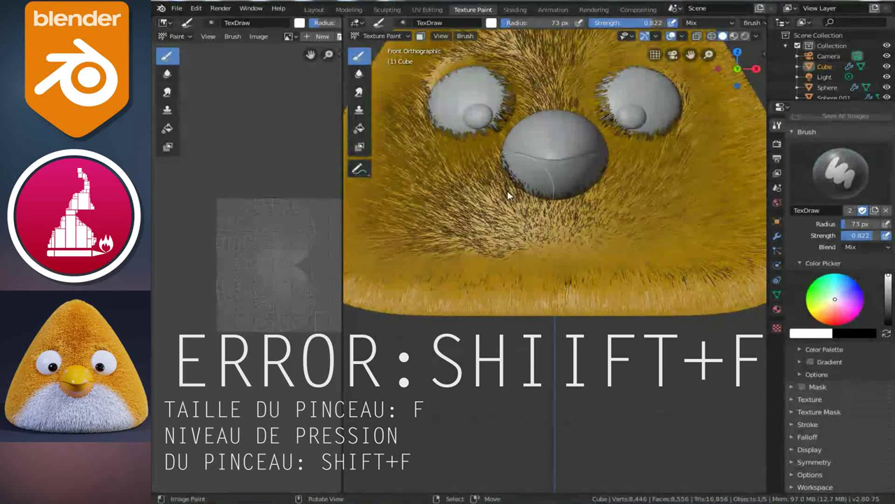
# Paint white fur below the nose with brush strength raised to 1.000
pyautogui.moveTo(490, 219); pyautogui.dragTo(534, 231)
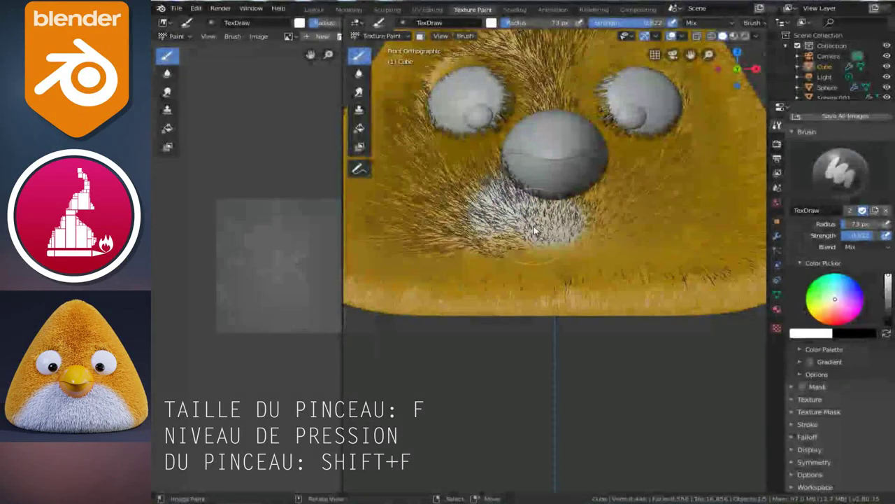
pyautogui.hotkey('shift', 'f')
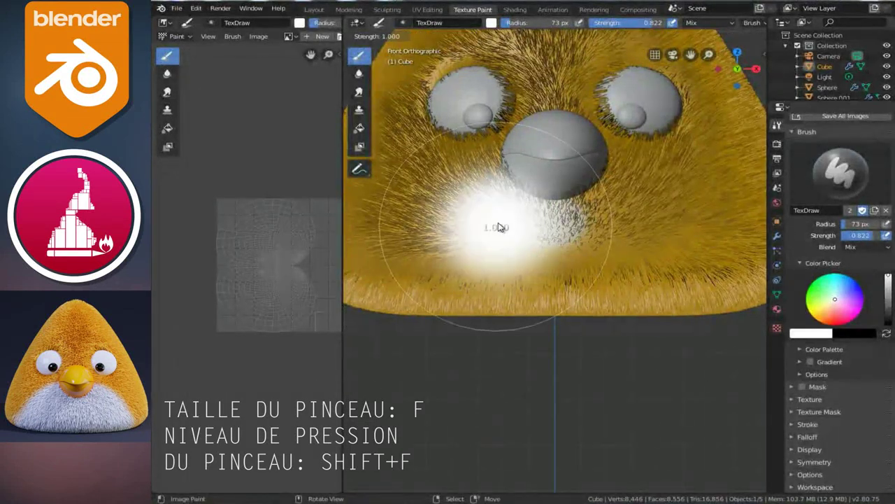
pyautogui.click(498, 227)
pyautogui.moveTo(506, 214); pyautogui.dragTo(529, 246)
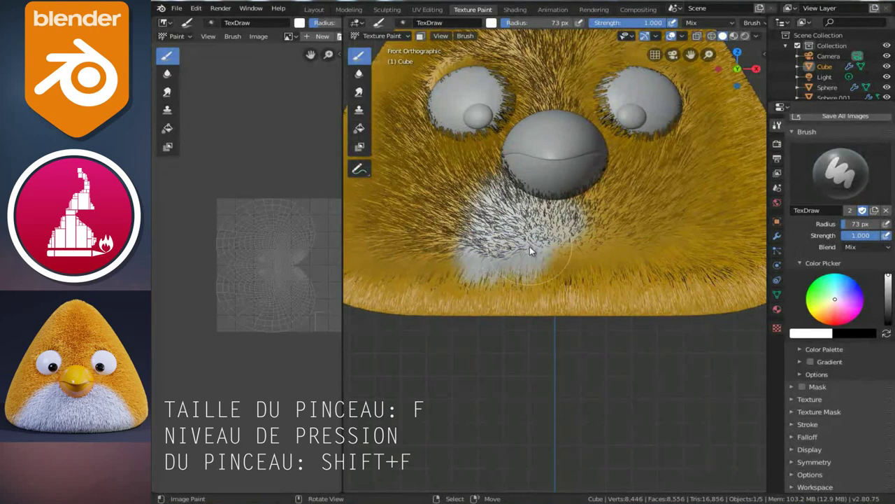
pyautogui.keyDown('shift'); pyautogui.moveTo(530, 247); pyautogui.dragTo(549, 246, button='middle'); pyautogui.keyUp('shift')
pyautogui.moveTo(511, 196)
pyautogui.mouseDown()
pyautogui.moveTo(451, 242)
pyautogui.moveTo(556, 220)
pyautogui.mouseUp()
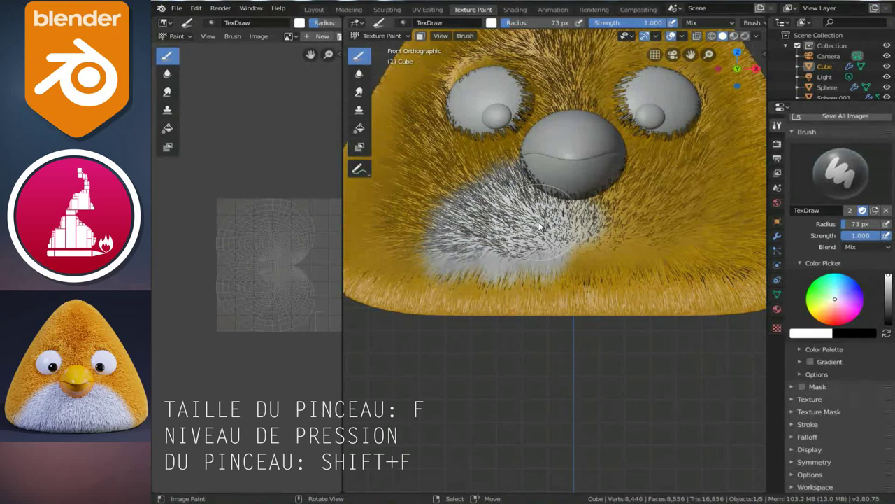
# Enlarge the brush to 127 px and fill the left and right chest with white
pyautogui.press('f')
pyautogui.click(554, 252)
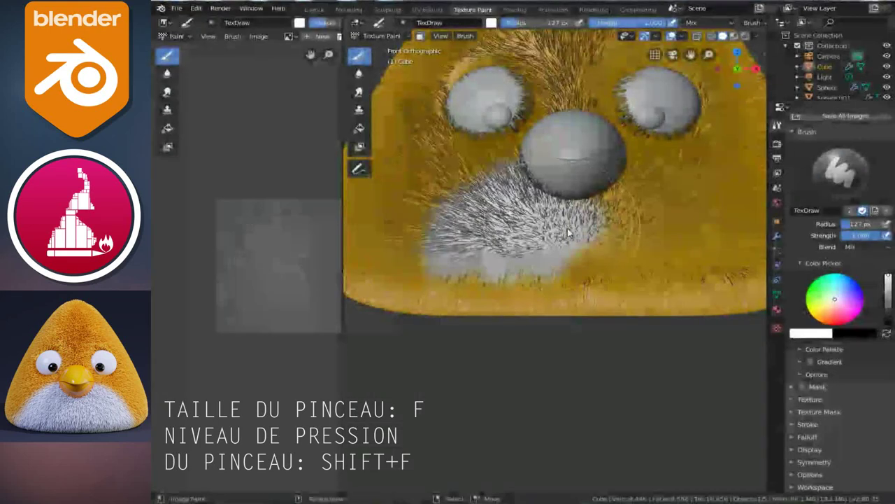
pyautogui.moveTo(568, 232); pyautogui.dragTo(595, 224)
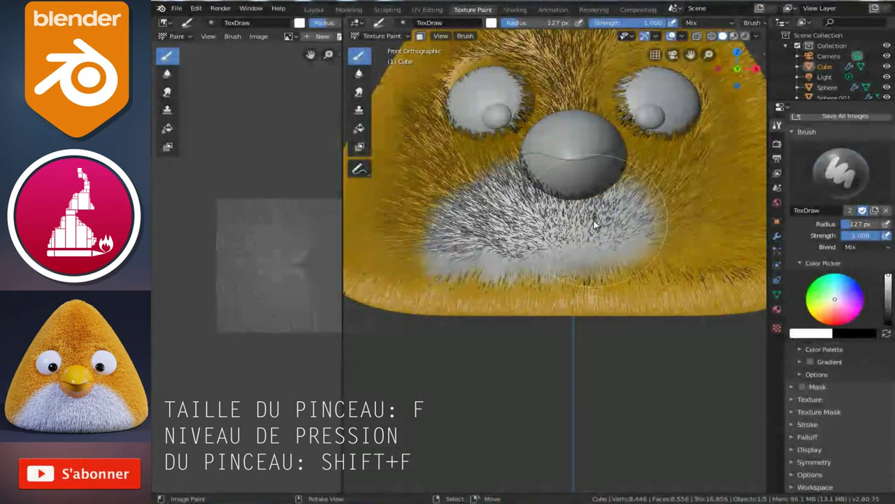
pyautogui.keyDown('shift'); pyautogui.moveTo(595, 223); pyautogui.dragTo(575, 224, button='middle'); pyautogui.keyUp('shift')
pyautogui.moveTo(603, 234); pyautogui.dragTo(543, 294)
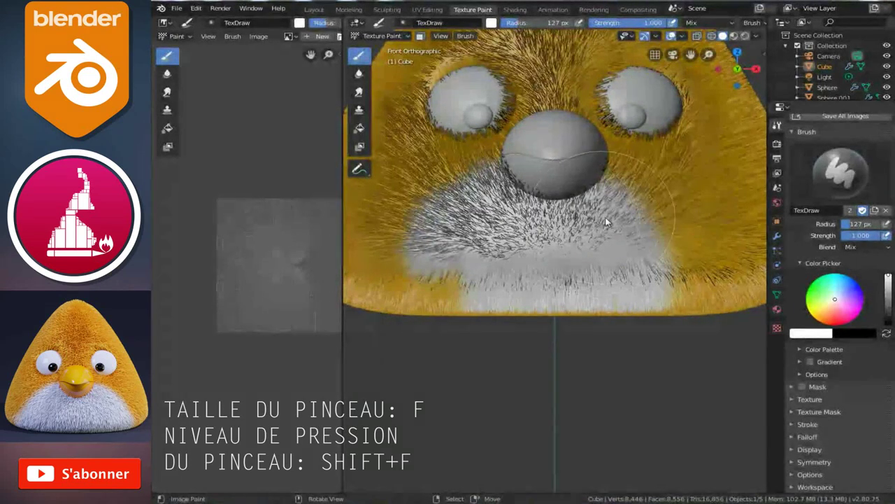
pyautogui.moveTo(601, 213)
pyautogui.mouseDown()
pyautogui.moveTo(642, 221)
pyautogui.moveTo(678, 287)
pyautogui.mouseUp()
pyautogui.moveTo(477, 271)
pyautogui.mouseDown()
pyautogui.moveTo(413, 287)
pyautogui.moveTo(400, 252)
pyautogui.mouseUp()
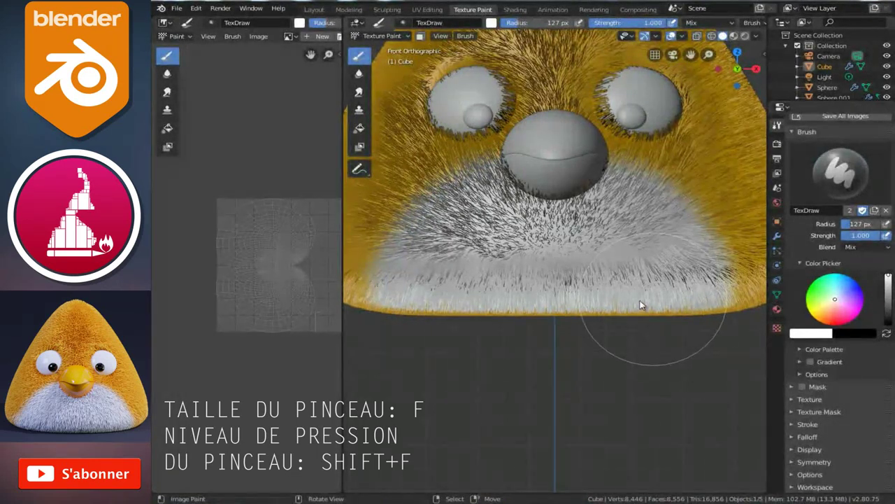
# Set the brush radius to 70 px and paint the bird's underside white
pyautogui.scroll(-5, 509, 207)
pyautogui.moveTo(586, 279)
pyautogui.mouseDown(button='middle')
pyautogui.moveTo(577, 202)
pyautogui.moveTo(561, 241)
pyautogui.mouseUp(button='middle')
pyautogui.press('f')
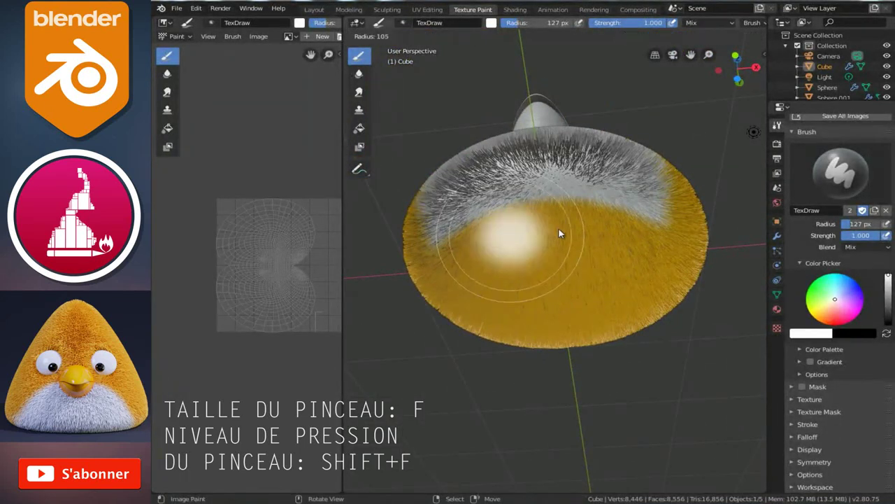
pyautogui.click(552, 235)
pyautogui.moveTo(539, 210)
pyautogui.mouseDown()
pyautogui.moveTo(641, 216)
pyautogui.moveTo(590, 251)
pyautogui.moveTo(550, 252)
pyautogui.moveTo(450, 228)
pyautogui.moveTo(496, 256)
pyautogui.moveTo(508, 233)
pyautogui.moveTo(562, 253)
pyautogui.mouseUp()
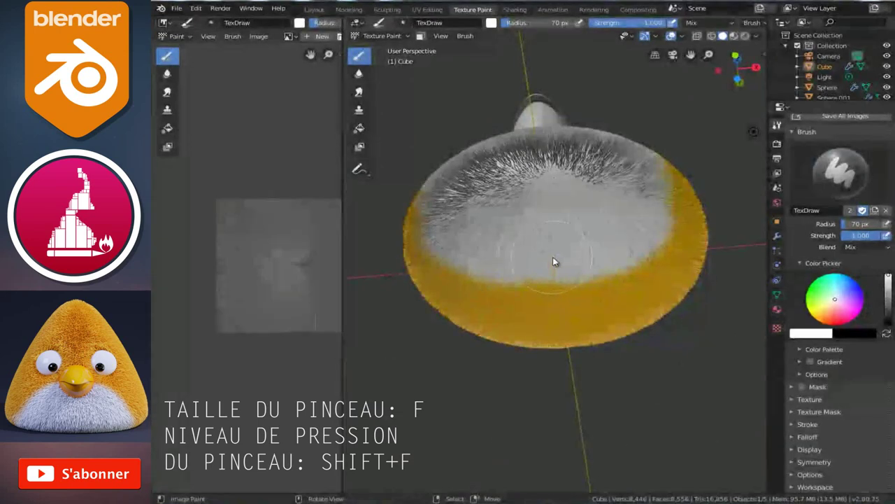
pyautogui.moveTo(529, 208)
pyautogui.mouseDown(button='middle')
pyautogui.moveTo(544, 218)
pyautogui.moveTo(539, 225)
pyautogui.mouseUp(button='middle')
pyautogui.moveTo(578, 270)
pyautogui.mouseDown()
pyautogui.moveTo(558, 275)
pyautogui.moveTo(420, 204)
pyautogui.moveTo(428, 225)
pyautogui.mouseUp()
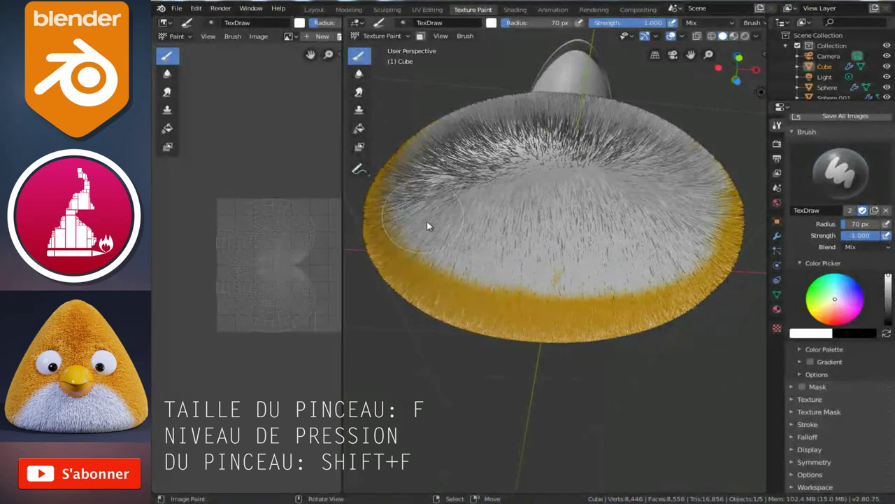
# Lower brush strength to 0.398 and softly paint white over the right and upper-left fur
pyautogui.hotkey('shift', 'f')
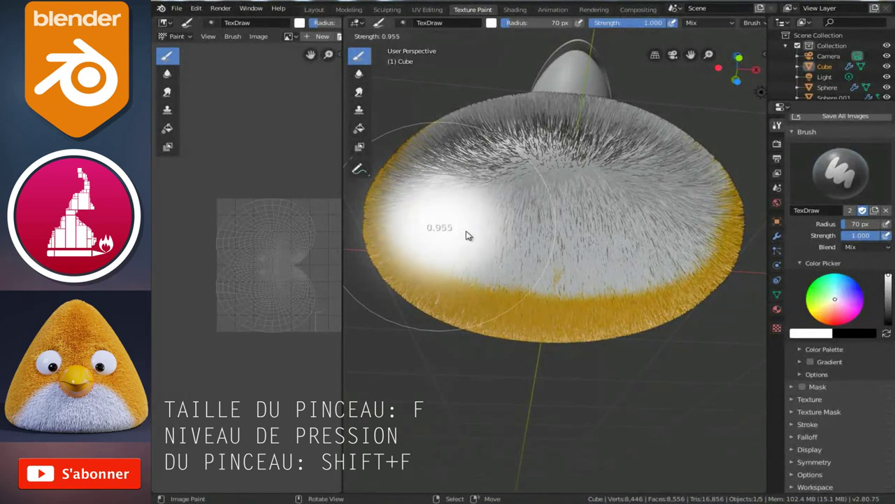
pyautogui.click(506, 261)
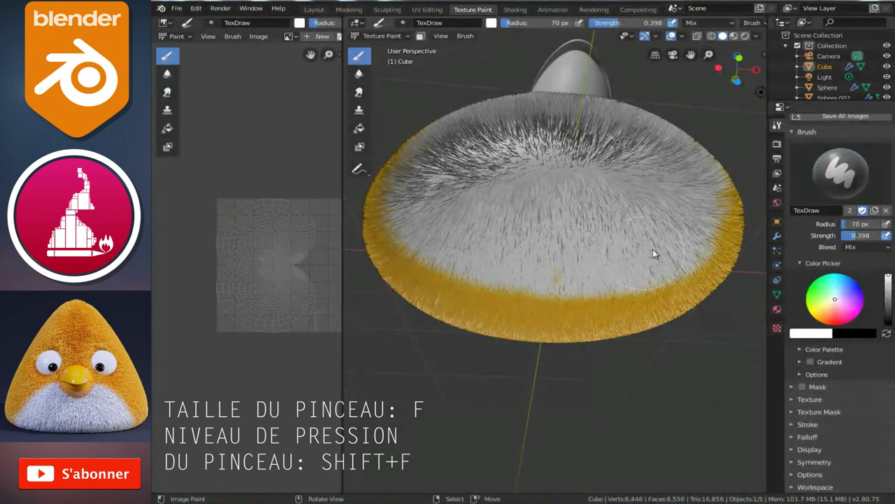
pyautogui.moveTo(693, 224); pyautogui.dragTo(696, 201)
pyautogui.moveTo(454, 251)
pyautogui.mouseDown()
pyautogui.moveTo(422, 214)
pyautogui.moveTo(429, 160)
pyautogui.mouseUp()
pyautogui.moveTo(429, 161); pyautogui.dragTo(424, 244, button='middle')
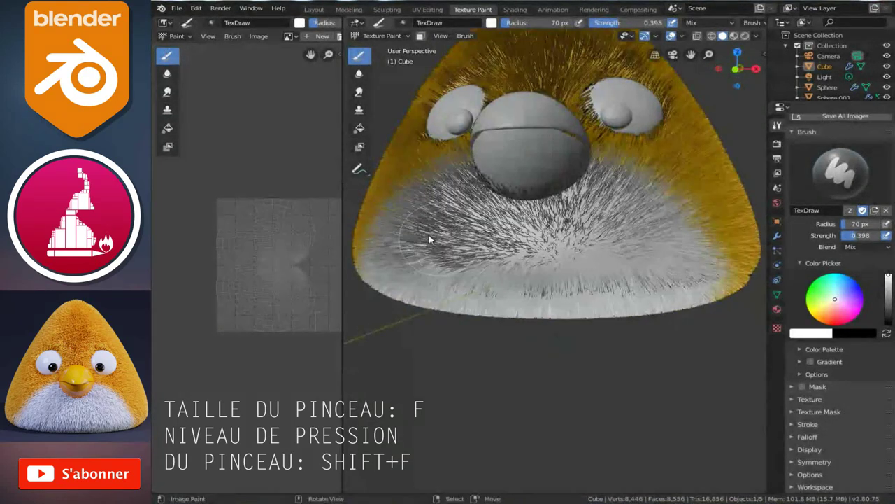
# In front orthographic view, paint white over the lower belly, lower face and beneath the beak
pyautogui.press('KP_1')
pyautogui.scroll(3, 425, 240)
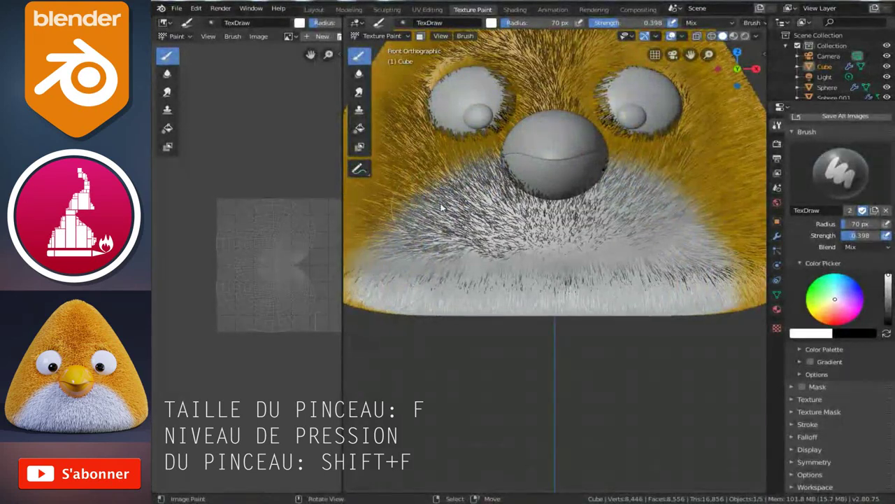
pyautogui.moveTo(440, 207); pyautogui.dragTo(389, 282)
pyautogui.moveTo(403, 316); pyautogui.dragTo(676, 249)
pyautogui.moveTo(545, 174); pyautogui.dragTo(510, 193)
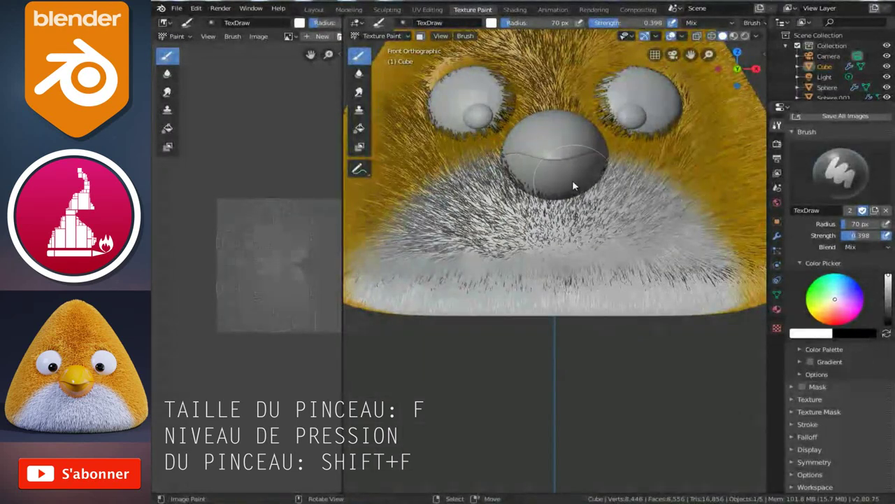
pyautogui.scroll(-3, 551, 220)
pyautogui.scroll(3, 608, 231)
pyautogui.scroll(-3, 606, 292)
pyautogui.moveTo(606, 291)
pyautogui.mouseDown(button='middle')
pyautogui.moveTo(547, 277)
pyautogui.moveTo(559, 202)
pyautogui.mouseUp(button='middle')
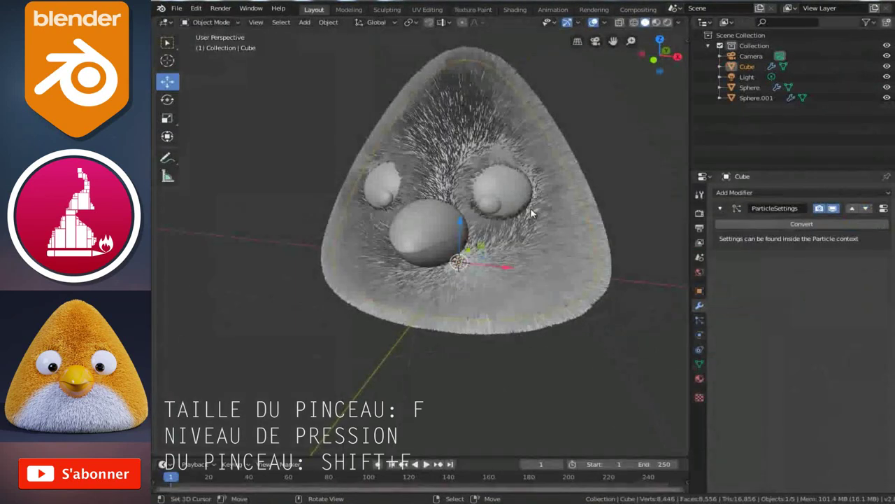
# Preview the hair animation and stop playback at frame 57
pyautogui.moveTo(448, 308); pyautogui.dragTo(461, 357, button='middle')
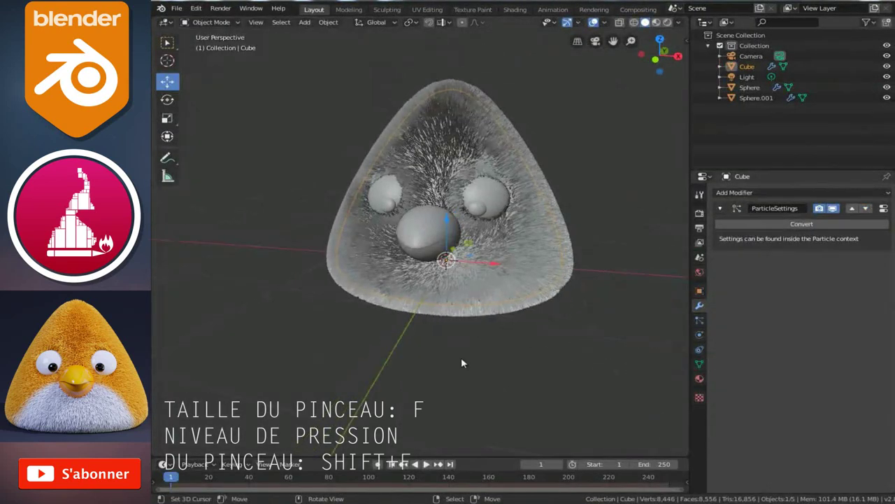
pyautogui.click(426, 463)
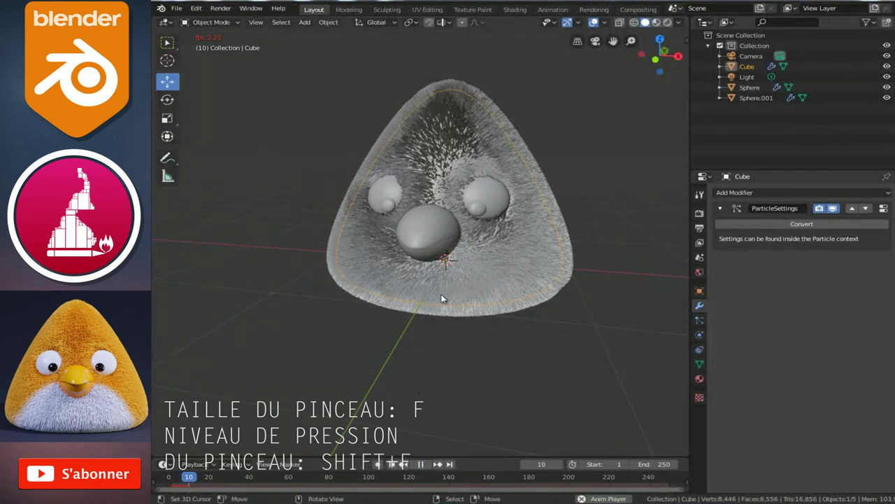
pyautogui.scroll(1, 414, 214)
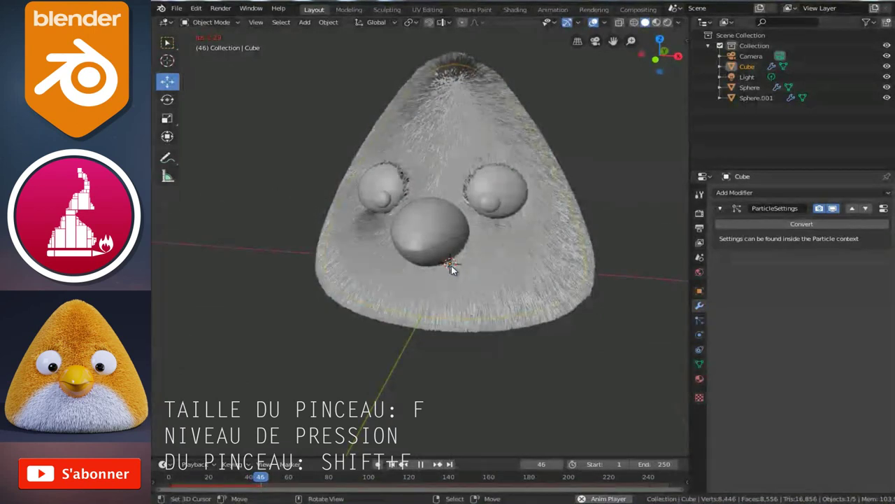
pyautogui.click(424, 464)
pyautogui.moveTo(455, 235)
pyautogui.mouseDown(button='middle')
pyautogui.moveTo(504, 224)
pyautogui.moveTo(441, 201)
pyautogui.moveTo(481, 210)
pyautogui.moveTo(449, 212)
pyautogui.moveTo(541, 202)
pyautogui.moveTo(503, 202)
pyautogui.moveTo(480, 157)
pyautogui.moveTo(603, 173)
pyautogui.moveTo(514, 184)
pyautogui.moveTo(605, 183)
pyautogui.moveTo(552, 120)
pyautogui.mouseUp(button='middle')
pyautogui.click(515, 10)
# Widen the image editor to show the full yellow texture with its white belly patch
pyautogui.scroll(2, 556, 165)
pyautogui.scroll(2, 558, 176)
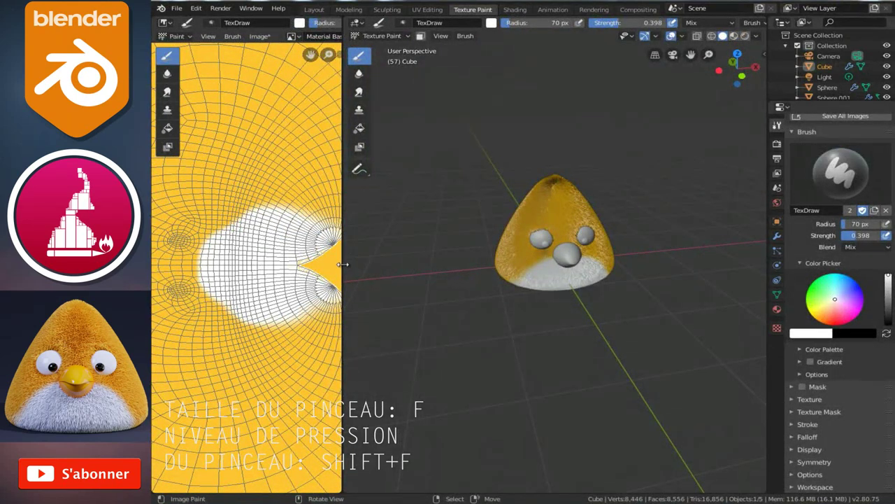
pyautogui.moveTo(345, 264); pyautogui.dragTo(418, 266)
pyautogui.scroll(-3, 326, 254)
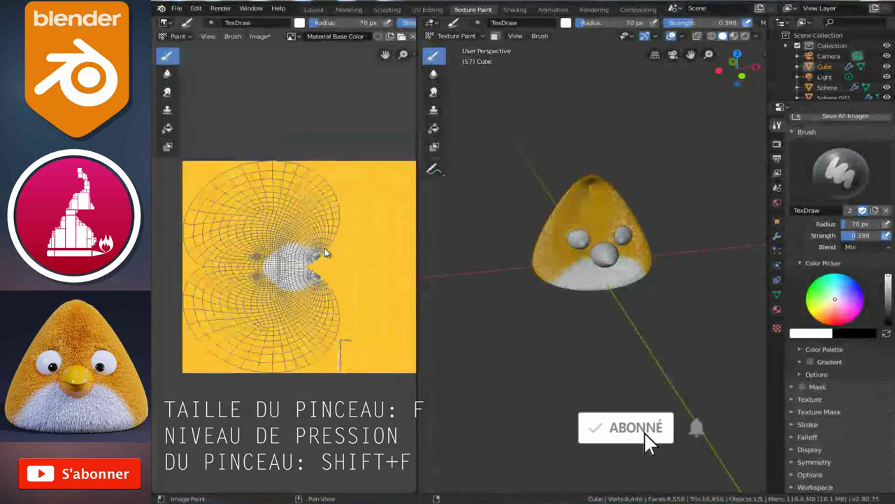
pyautogui.moveTo(415, 259); pyautogui.dragTo(427, 257)
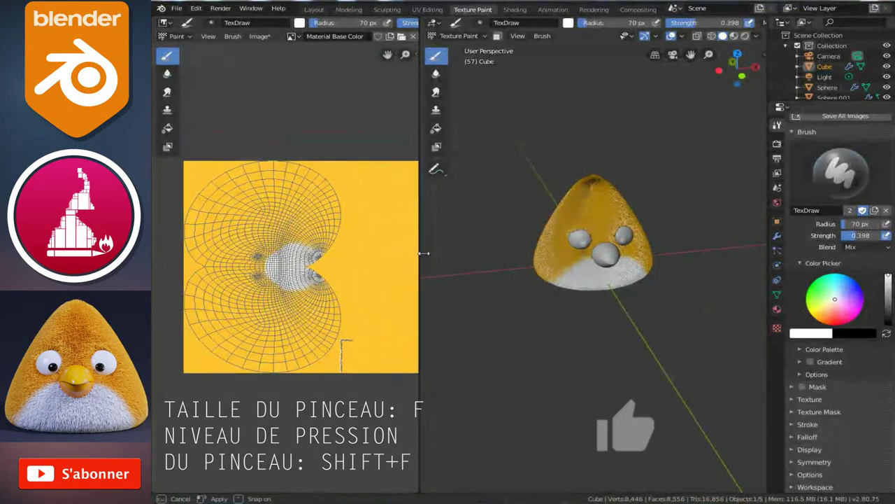
pyautogui.moveTo(640, 221)
pyautogui.mouseDown(button='middle')
pyautogui.moveTo(633, 168)
pyautogui.moveTo(619, 210)
pyautogui.moveTo(638, 209)
pyautogui.moveTo(666, 187)
pyautogui.moveTo(567, 192)
pyautogui.mouseUp(button='middle')
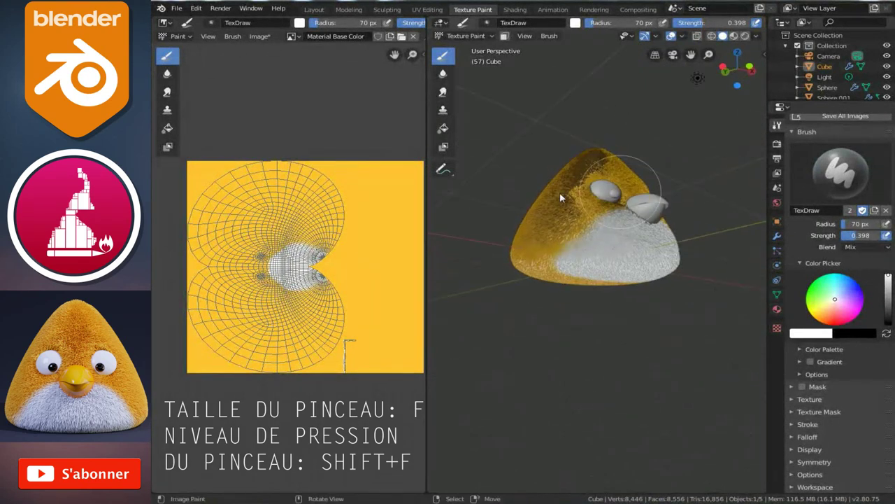
# Save the painted texture from the Image Editor as an image file
pyautogui.click(264, 40)
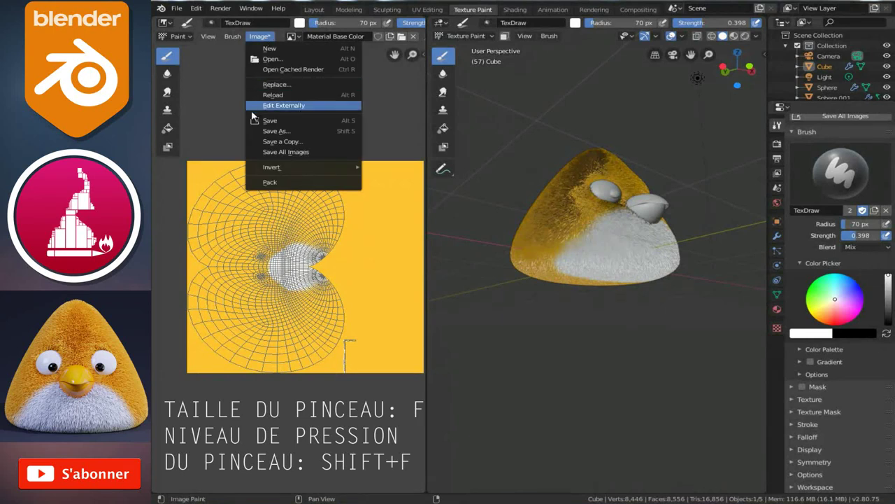
pyautogui.click(272, 131)
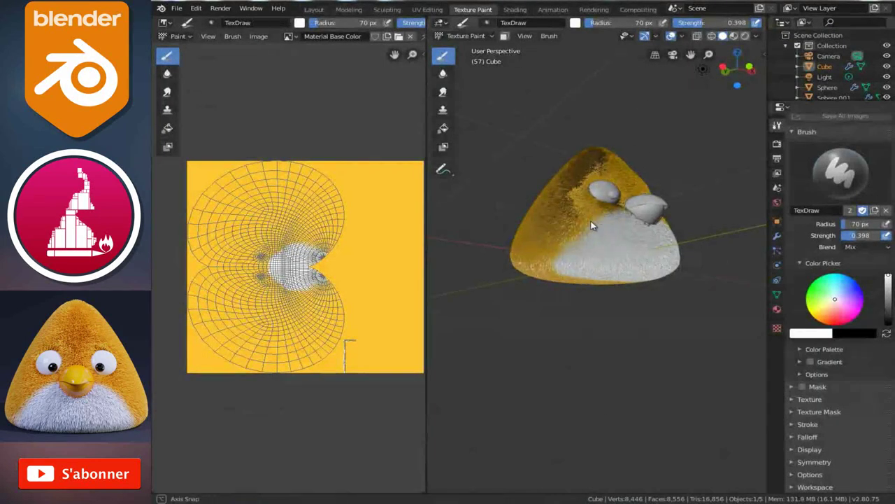
pyautogui.moveTo(574, 175); pyautogui.dragTo(529, 110, button='middle')
pyautogui.moveTo(517, 49)
pyautogui.mouseDown(button='middle')
pyautogui.moveTo(526, 209)
pyautogui.moveTo(666, 242)
pyautogui.moveTo(671, 203)
pyautogui.moveTo(637, 202)
pyautogui.mouseUp(button='middle')
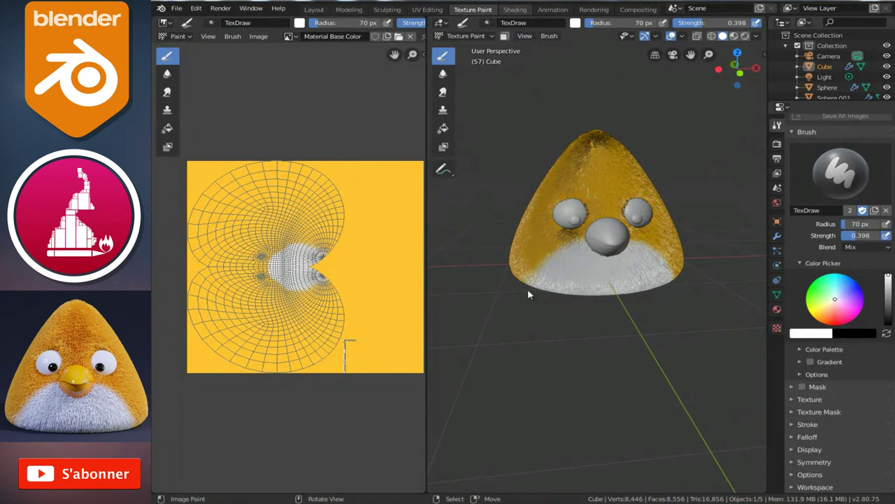
# Switch to the Shading workspace and move the Image Texture node to the left
pyautogui.hotkey('ctrl', 'pagedown')
pyautogui.moveTo(521, 339)
pyautogui.mouseDown(button='middle')
pyautogui.moveTo(523, 380)
pyautogui.moveTo(499, 335)
pyautogui.moveTo(475, 346)
pyautogui.mouseUp(button='middle')
pyautogui.moveTo(465, 341); pyautogui.dragTo(354, 347)
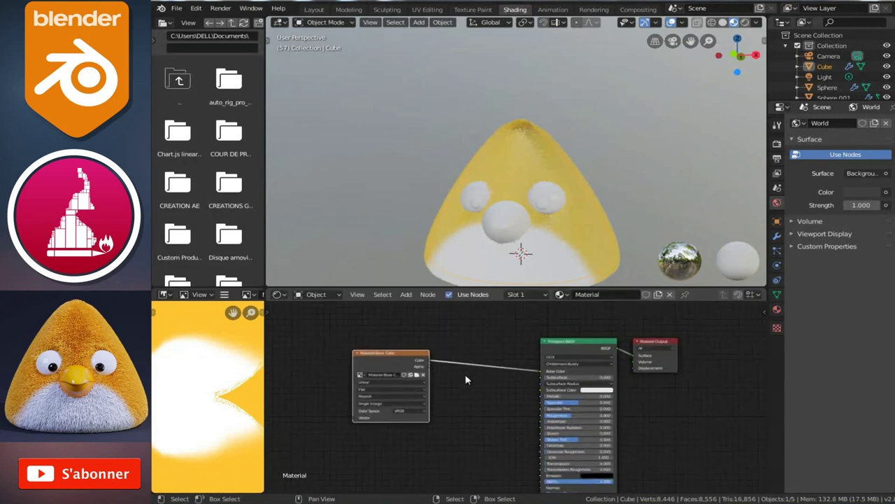
# Add a ColorRamp node below the Image Texture node
pyautogui.moveTo(478, 363); pyautogui.dragTo(465, 365, button='middle')
pyautogui.moveTo(466, 364); pyautogui.dragTo(380, 348)
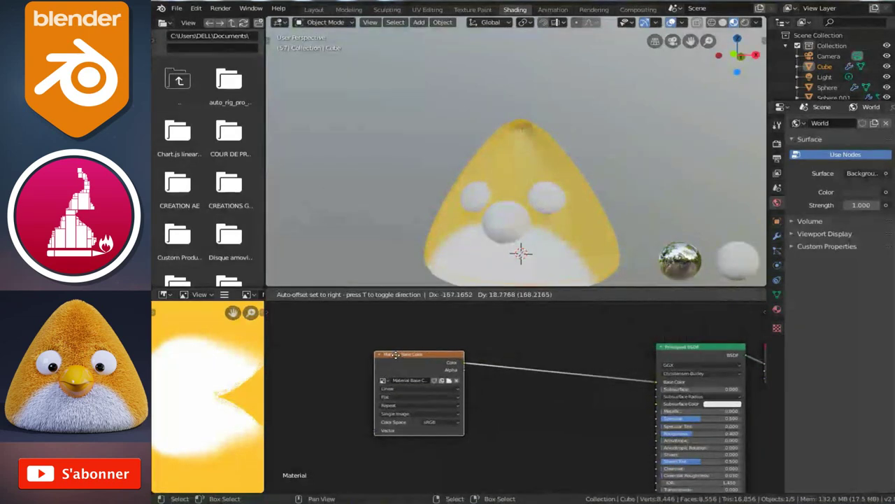
pyautogui.click(405, 297)
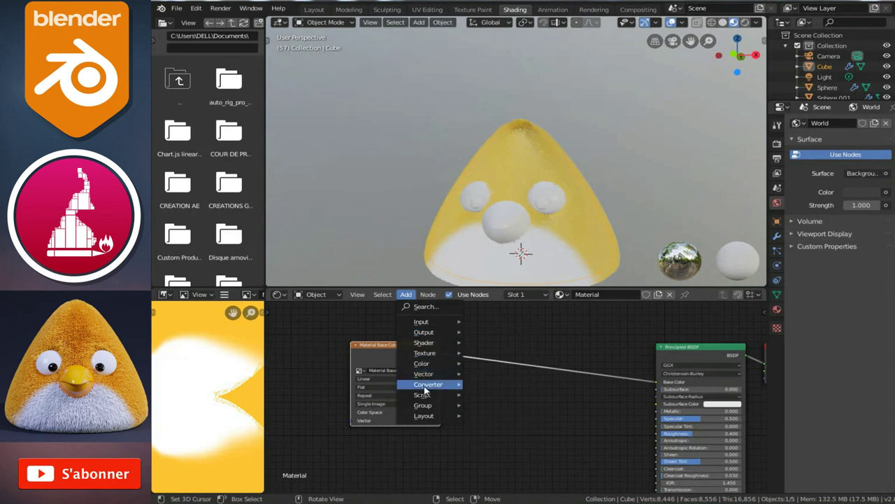
pyautogui.moveTo(427, 384)
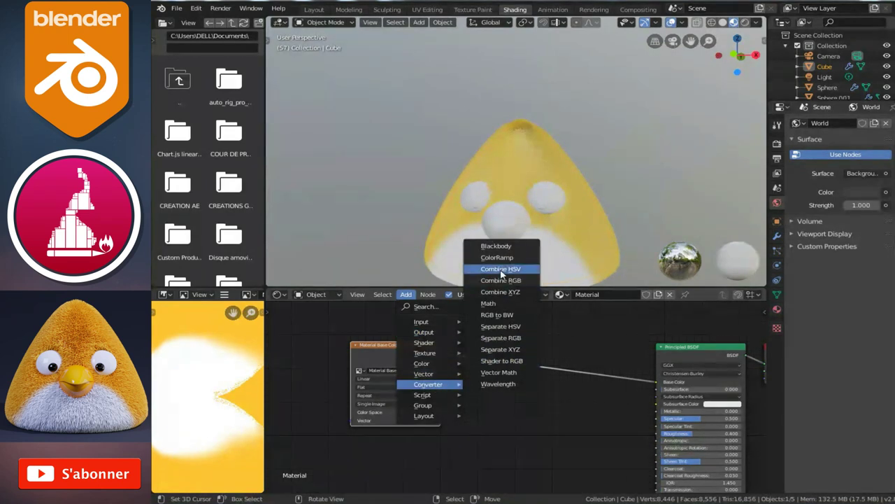
pyautogui.click(496, 257)
pyautogui.click(477, 423)
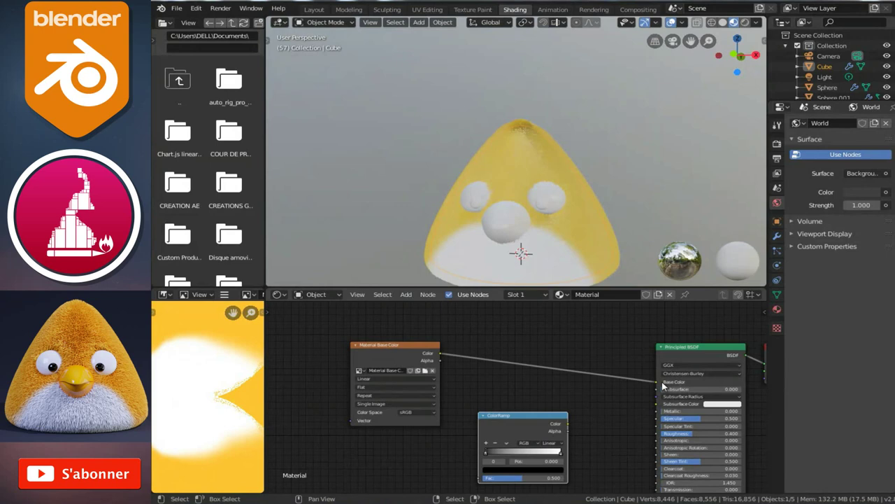
# Replace the texture's Base Color link with the ColorRamp Color output
pyautogui.moveTo(658, 384); pyautogui.dragTo(570, 352)
pyautogui.moveTo(502, 373); pyautogui.dragTo(503, 377)
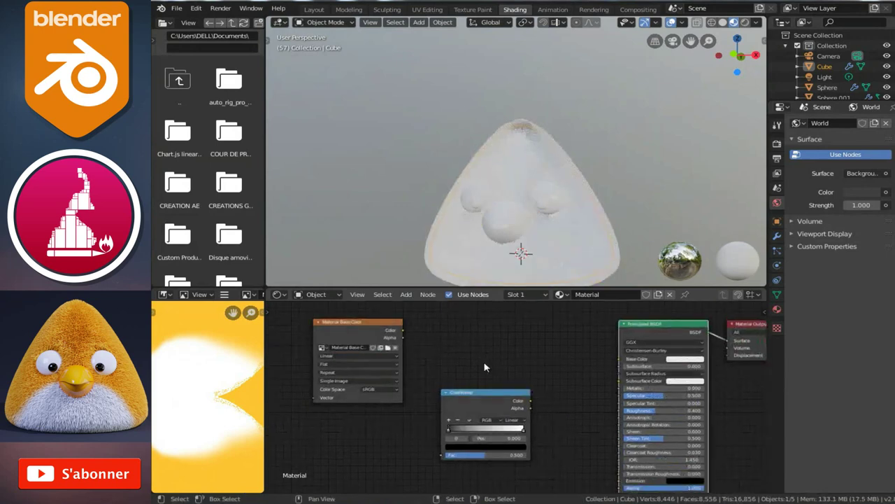
pyautogui.scroll(1, 502, 388)
pyautogui.moveTo(505, 385); pyautogui.dragTo(502, 399, button='middle')
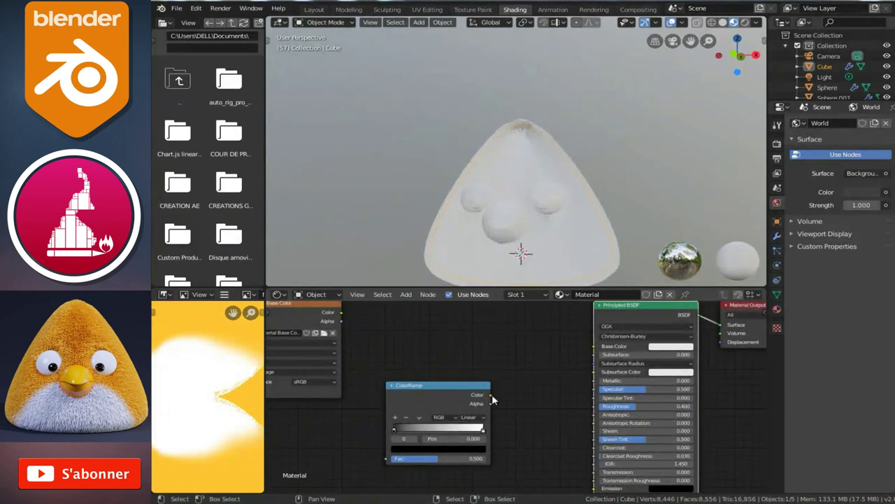
pyautogui.moveTo(491, 394); pyautogui.dragTo(511, 385)
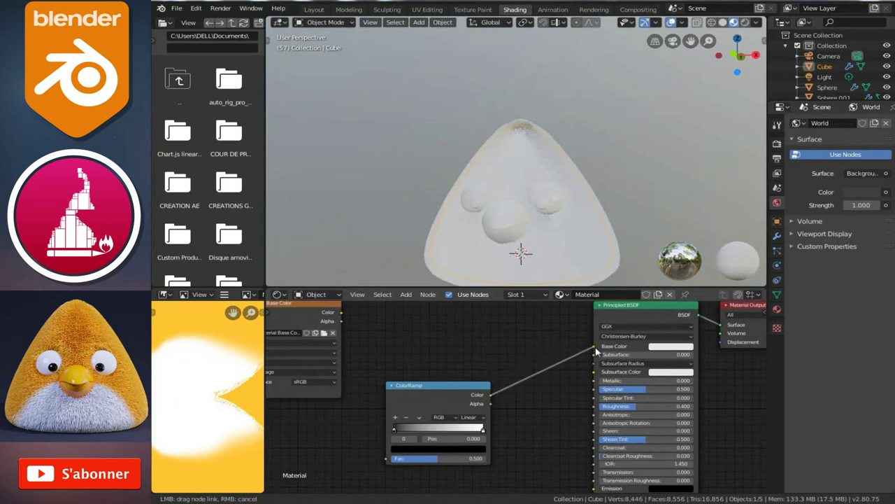
pyautogui.moveTo(597, 352); pyautogui.dragTo(595, 347)
# Set the ColorRamp stops to bright yellow on the left and orange on the right
pyautogui.scroll(2, 524, 408)
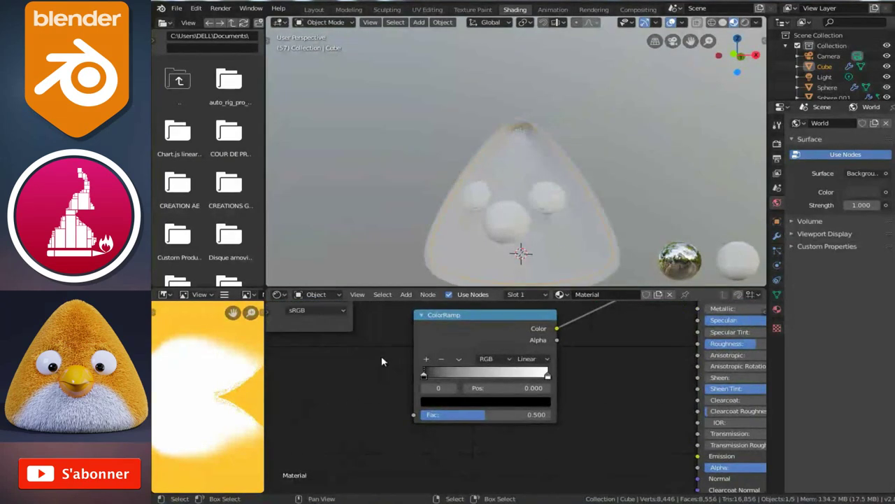
pyautogui.click(447, 404)
pyautogui.moveTo(468, 286); pyautogui.dragTo(450, 318)
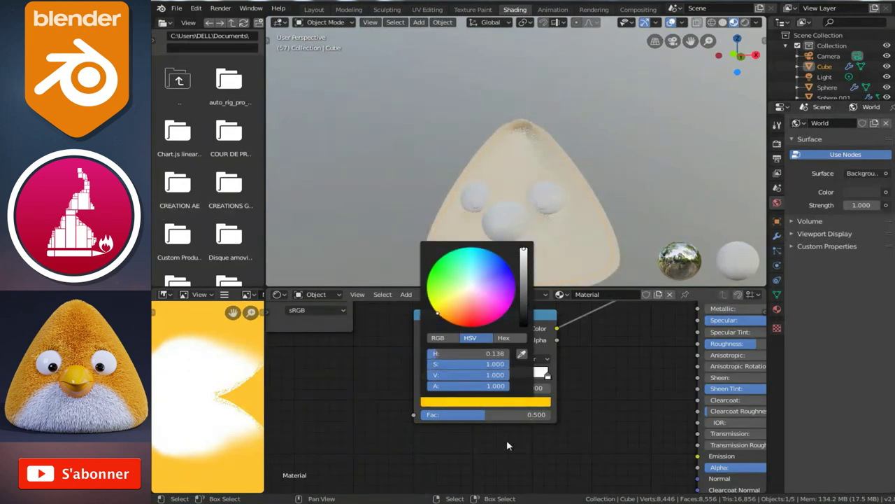
pyautogui.scroll(1, 549, 393)
pyautogui.click(551, 376)
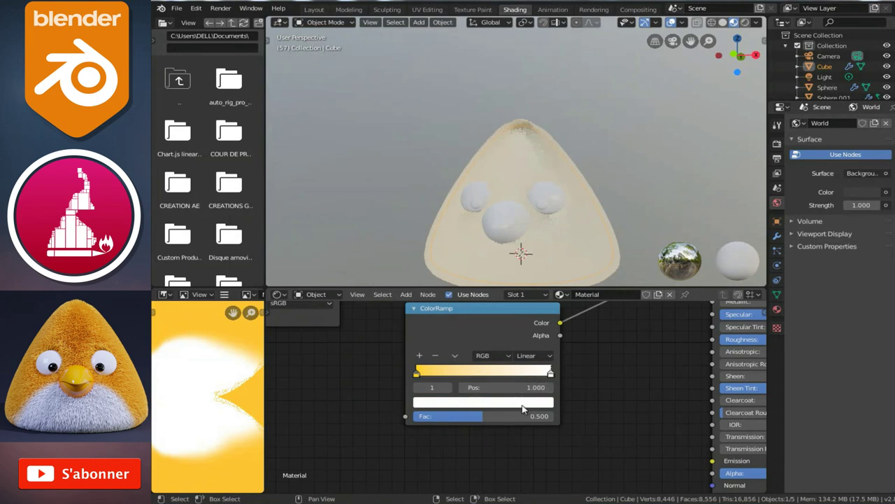
pyautogui.click(521, 404)
pyautogui.moveTo(490, 301); pyautogui.dragTo(439, 316)
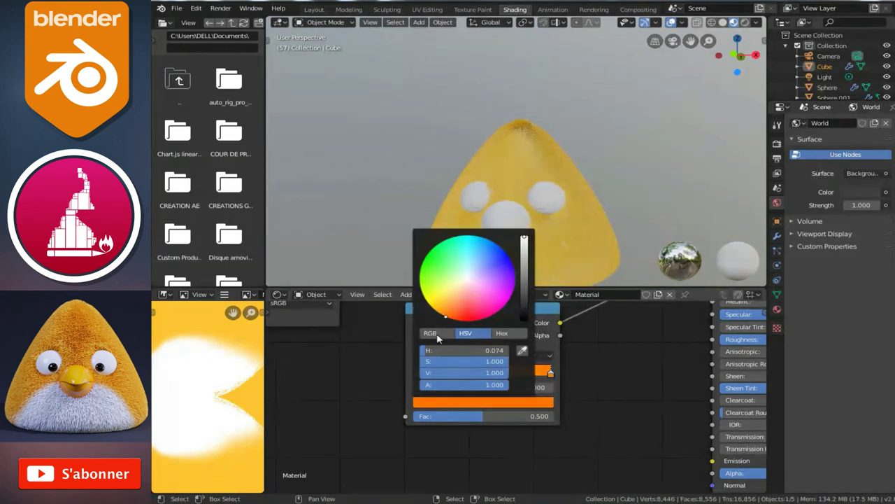
pyautogui.moveTo(429, 338); pyautogui.dragTo(424, 338)
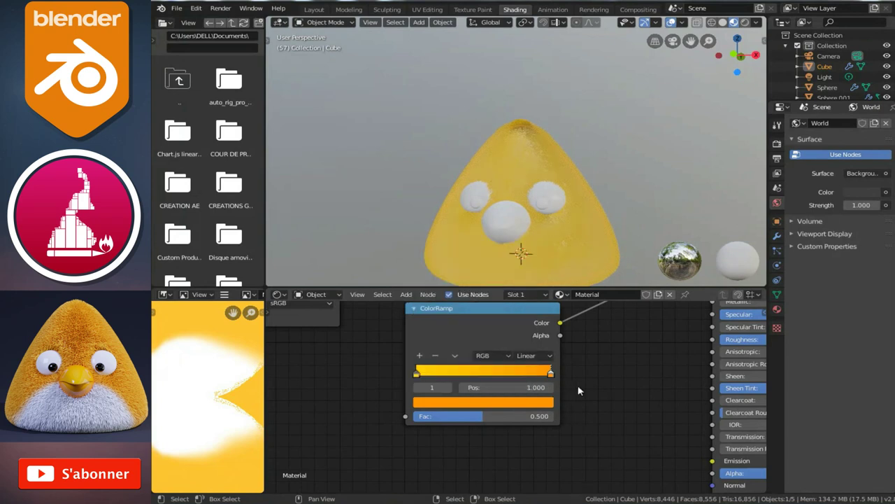
pyautogui.moveTo(550, 175)
pyautogui.mouseDown(button='middle')
pyautogui.moveTo(623, 184)
pyautogui.moveTo(588, 172)
pyautogui.moveTo(499, 210)
pyautogui.moveTo(470, 211)
pyautogui.moveTo(478, 156)
pyautogui.moveTo(496, 169)
pyautogui.mouseUp(button='middle')
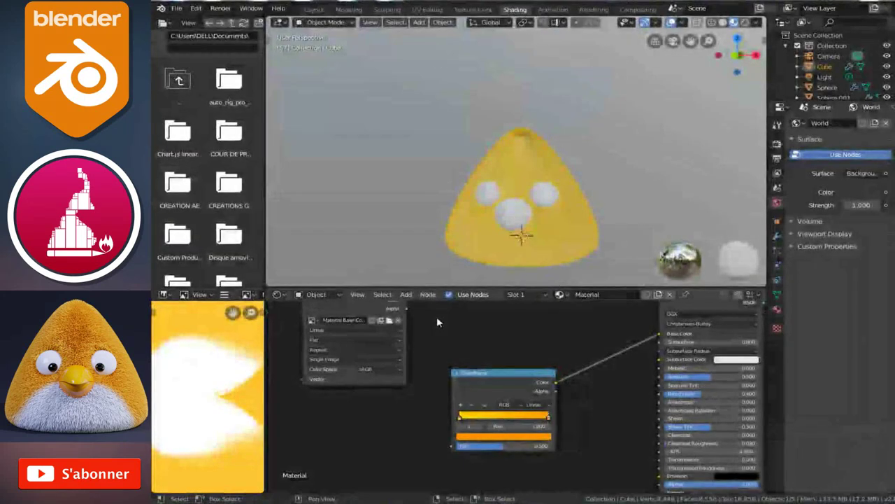
# Rearrange the texture and ColorRamp nodes and add a MixRGB node
pyautogui.scroll(-2, 490, 357)
pyautogui.scroll(-1, 522, 365)
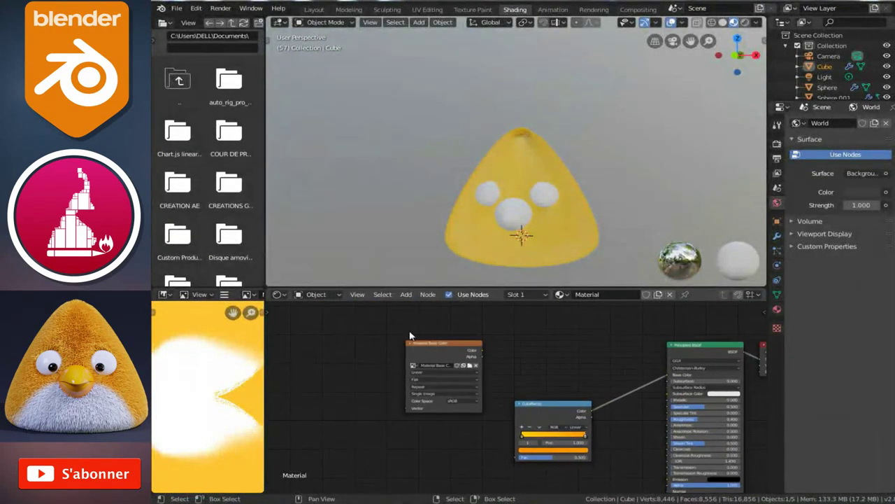
pyautogui.click(379, 319)
pyautogui.moveTo(549, 411); pyautogui.dragTo(522, 432)
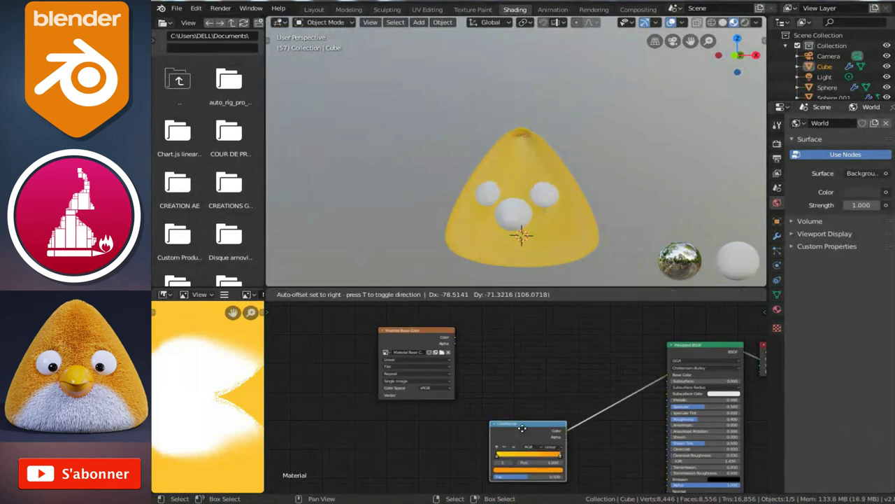
pyautogui.click(407, 298)
pyautogui.moveTo(421, 363)
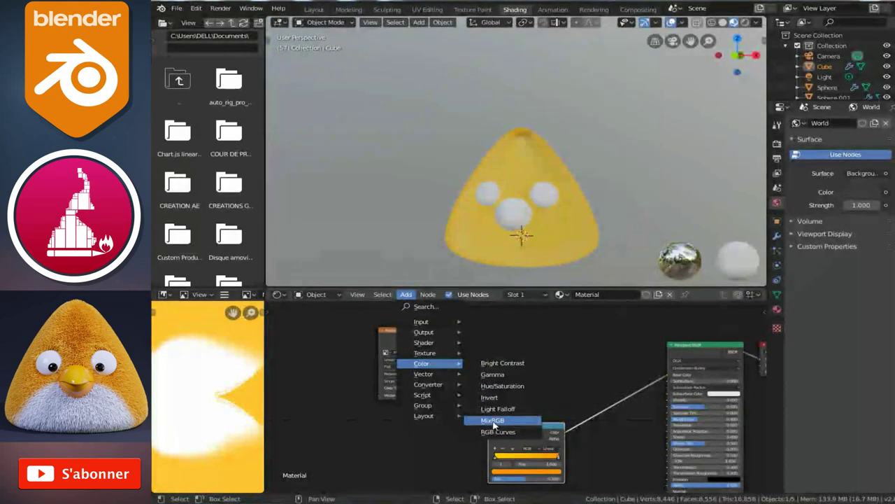
pyautogui.click(488, 424)
pyautogui.click(560, 360)
# Connect the ColorRamp to the Mix node's Color2 and the Mix output to Base Color
pyautogui.scroll(2, 570, 356)
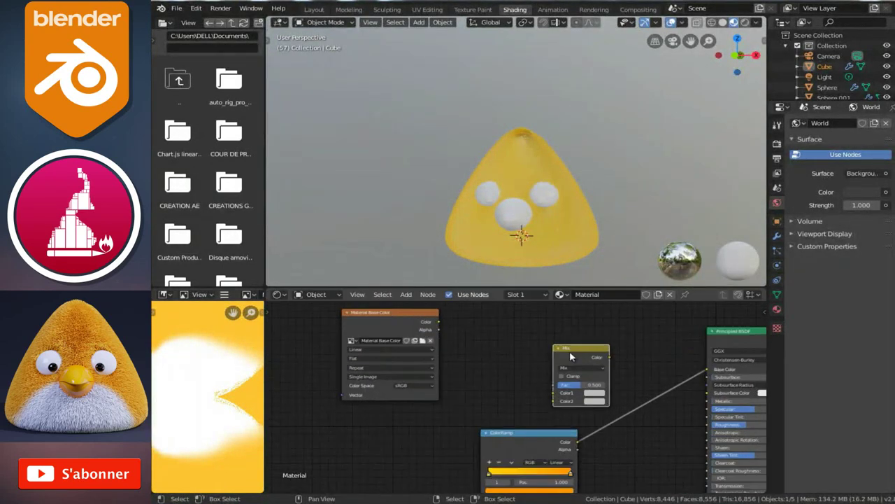
pyautogui.moveTo(558, 352)
pyautogui.mouseDown(button='middle')
pyautogui.moveTo(533, 322)
pyautogui.moveTo(561, 401)
pyautogui.mouseUp(button='middle')
pyautogui.moveTo(420, 338); pyautogui.dragTo(576, 418)
pyautogui.scroll(1, 479, 365)
pyautogui.moveTo(743, 397); pyautogui.dragTo(578, 426)
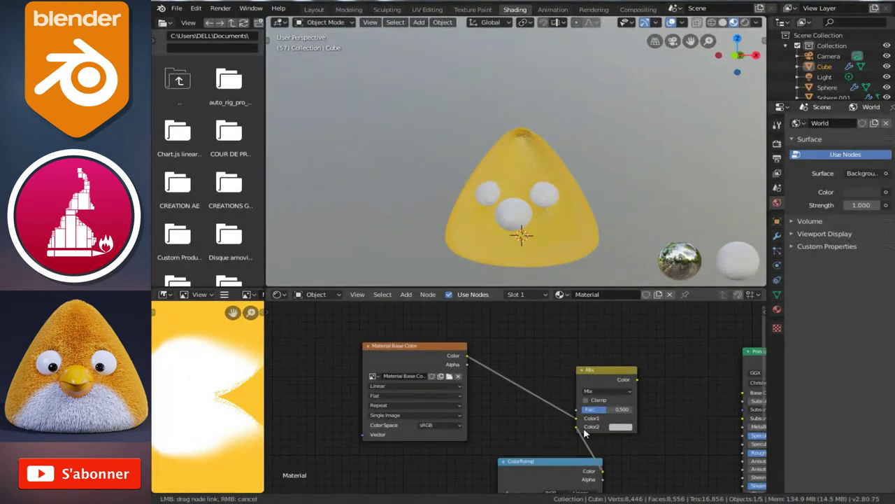
pyautogui.moveTo(645, 396); pyautogui.dragTo(567, 423, button='middle')
pyautogui.moveTo(560, 404); pyautogui.dragTo(666, 417)
# Link the belly image Color to Fac and Color1, keeping the ColorRamp on Color2
pyautogui.scroll(2, 582, 447)
pyautogui.scroll(2, 651, 382)
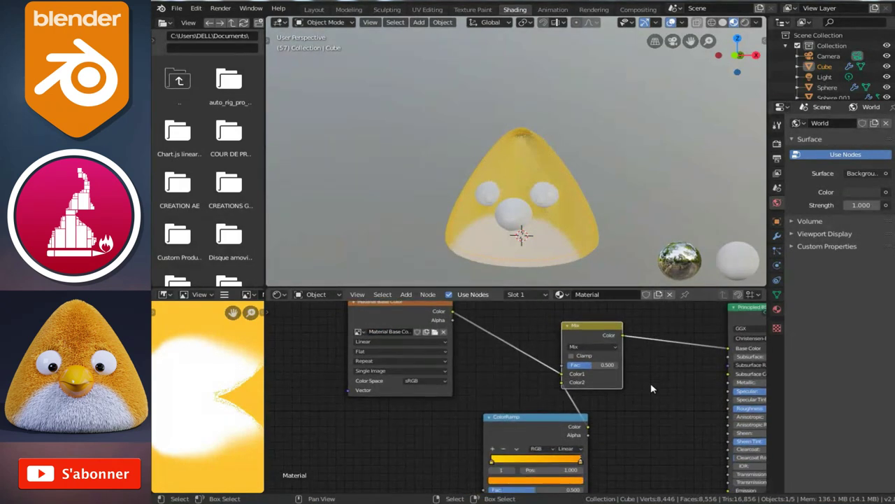
pyautogui.scroll(2, 637, 382)
pyautogui.moveTo(582, 432); pyautogui.dragTo(490, 455)
pyautogui.scroll(-2, 490, 448)
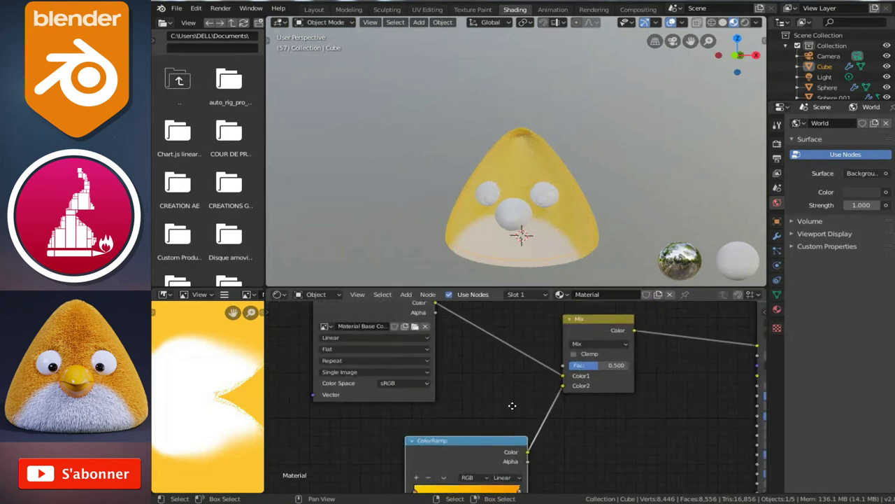
pyautogui.moveTo(399, 300); pyautogui.dragTo(436, 343, button='middle')
pyautogui.moveTo(436, 343)
pyautogui.mouseDown()
pyautogui.moveTo(414, 366)
pyautogui.moveTo(500, 375)
pyautogui.mouseUp()
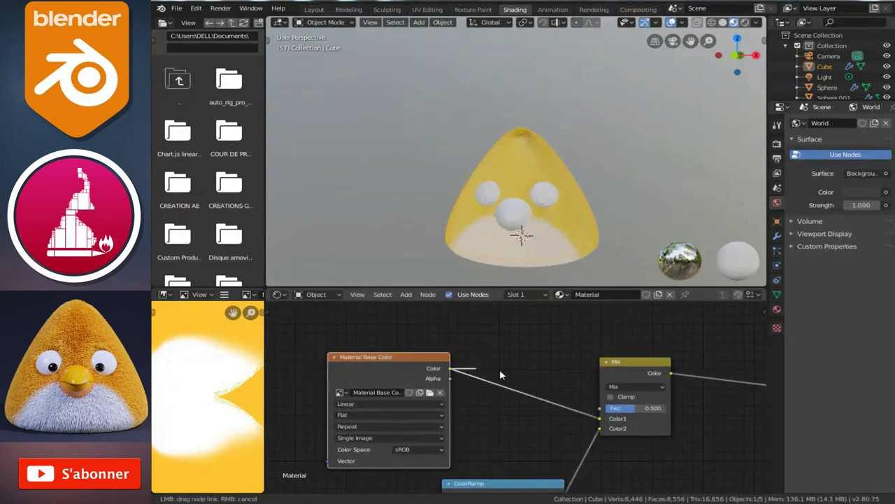
pyautogui.moveTo(604, 409); pyautogui.dragTo(603, 410)
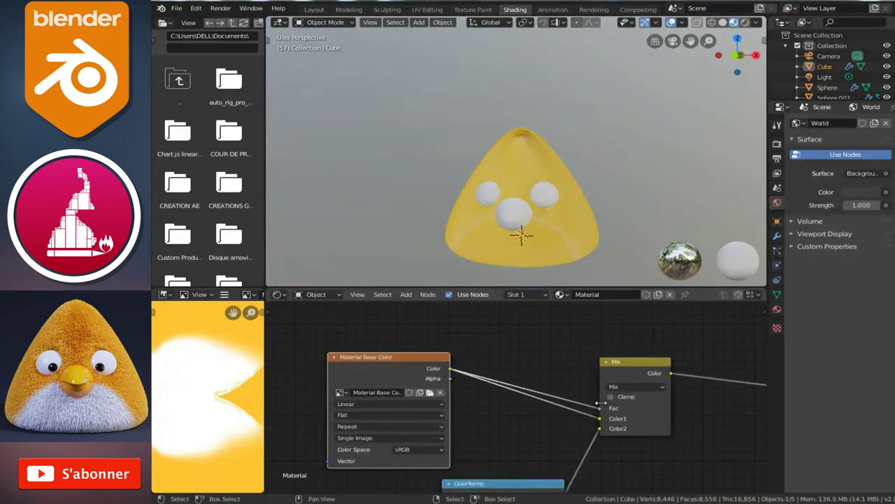
pyautogui.scroll(1, 607, 410)
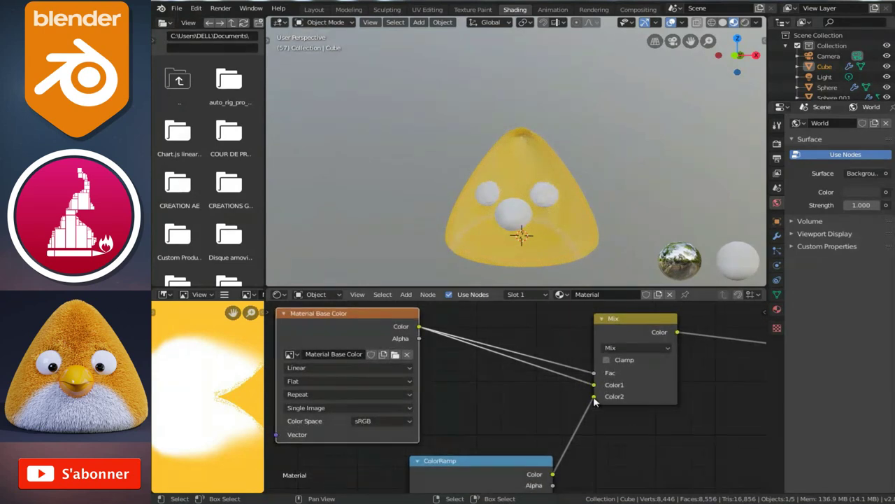
pyautogui.moveTo(594, 397); pyautogui.dragTo(594, 384)
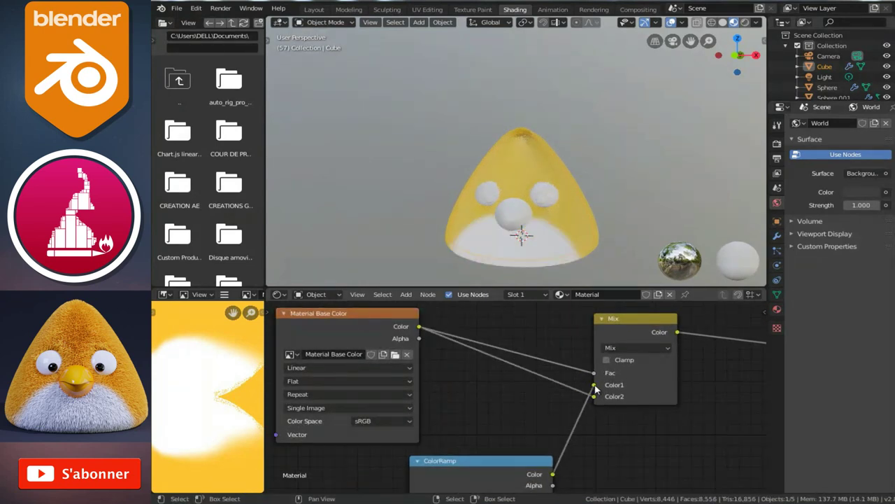
pyautogui.scroll(4, 559, 168)
# Check the white belly on the body, then select the nose sphere
pyautogui.moveTo(586, 123)
pyautogui.mouseDown(button='middle')
pyautogui.moveTo(559, 123)
pyautogui.moveTo(545, 182)
pyautogui.mouseUp(button='middle')
pyautogui.scroll(-5, 546, 181)
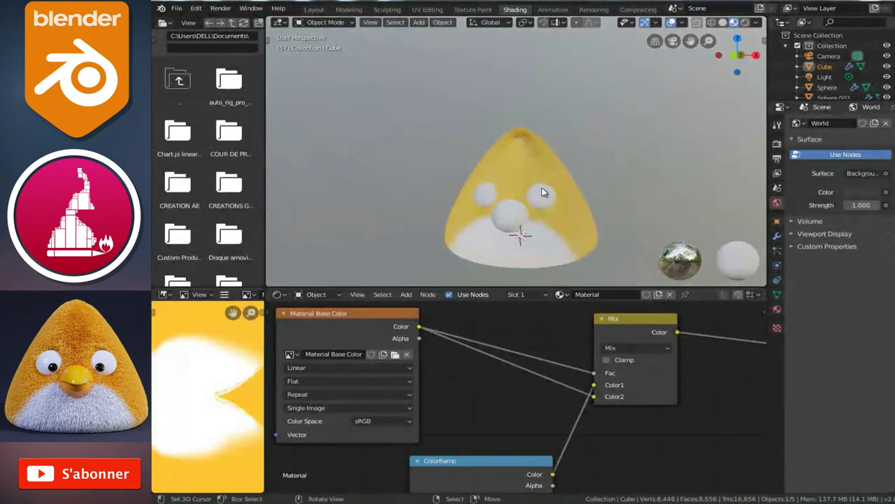
pyautogui.moveTo(640, 383)
pyautogui.mouseDown(button='middle')
pyautogui.moveTo(534, 384)
pyautogui.moveTo(502, 397)
pyautogui.mouseUp(button='middle')
pyautogui.scroll(2, 540, 214)
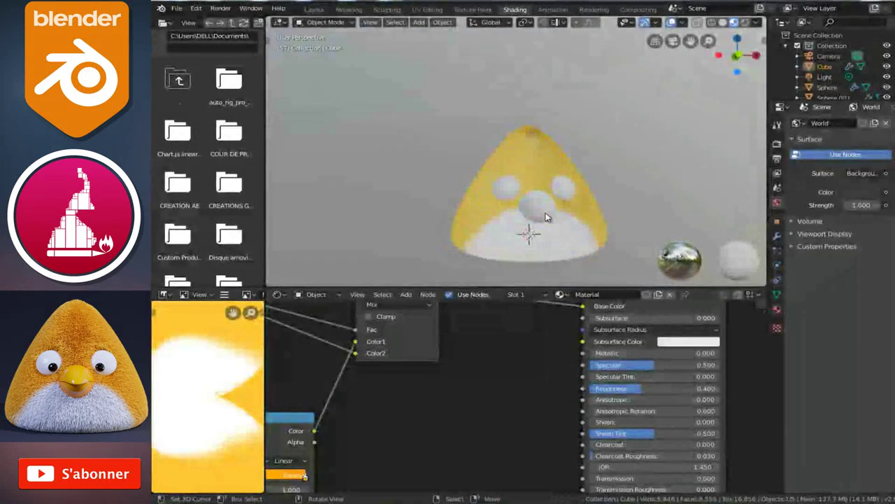
pyautogui.scroll(2, 553, 192)
pyautogui.click(567, 214)
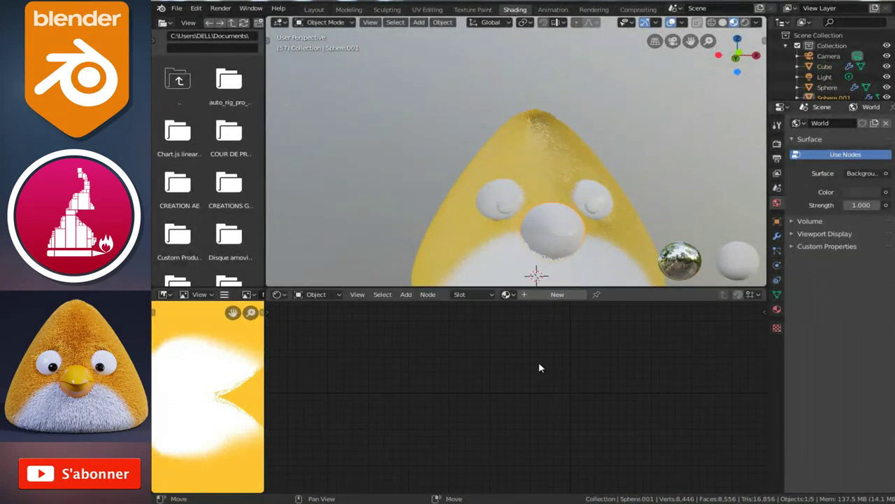
# Create a new material, Material.001, for the nose sphere and arrange its nodes
pyautogui.scroll(-3, 531, 186)
pyautogui.scroll(-1, 531, 187)
pyautogui.click(558, 294)
pyautogui.scroll(-3, 534, 373)
pyautogui.moveTo(535, 373); pyautogui.dragTo(477, 412, button='middle')
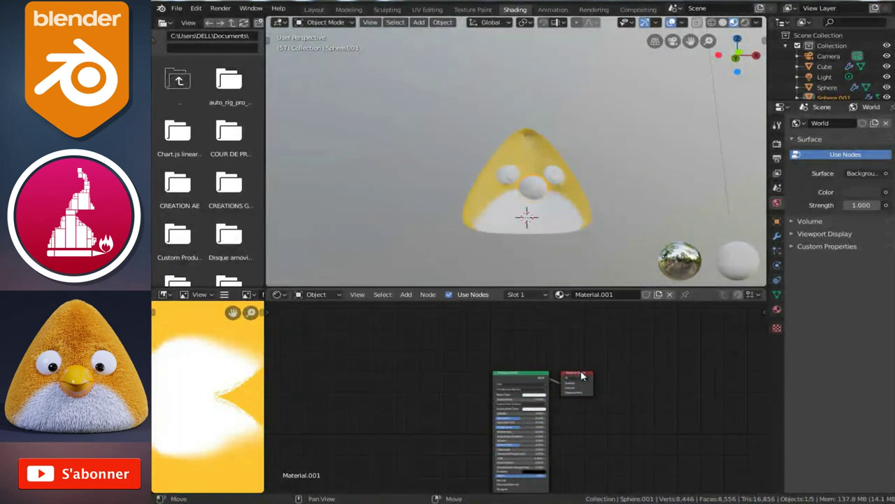
pyautogui.moveTo(581, 376); pyautogui.dragTo(637, 362)
pyautogui.scroll(2, 546, 426)
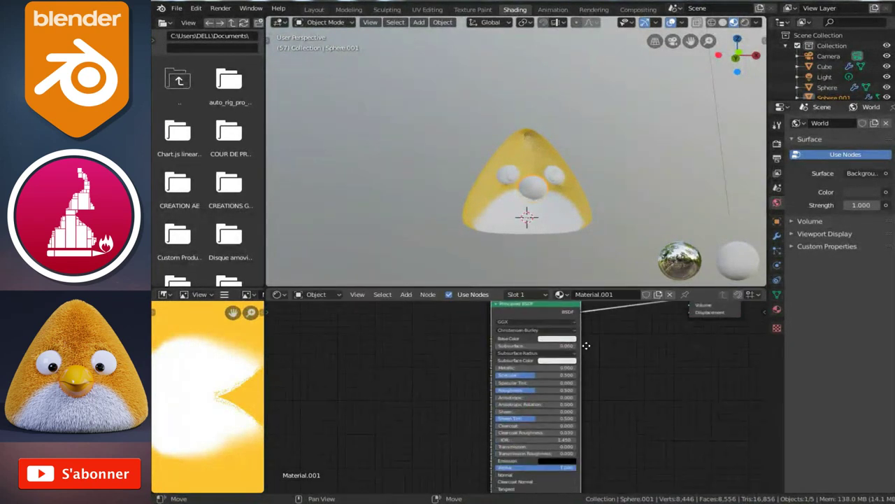
pyautogui.scroll(2, 532, 367)
pyautogui.keyDown('shift'); pyautogui.moveTo(510, 367); pyautogui.dragTo(585, 422, button='middle'); pyautogui.keyUp('shift')
pyautogui.scroll(2, 585, 422)
# Set the nose's Principled BSDF Base Color to orange (H 0.092, S 1, V 1)
pyautogui.click(591, 371)
pyautogui.moveTo(594, 242); pyautogui.dragTo(584, 262)
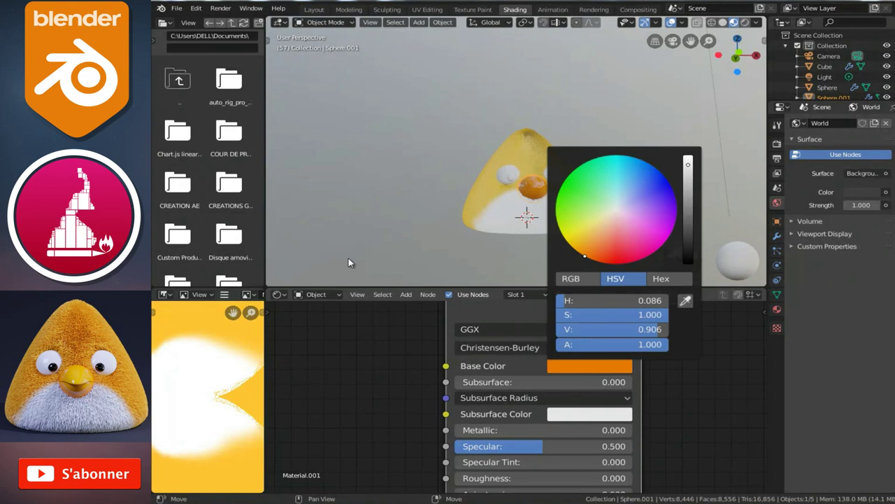
pyautogui.scroll(2, 450, 219)
pyautogui.scroll(5, 455, 220)
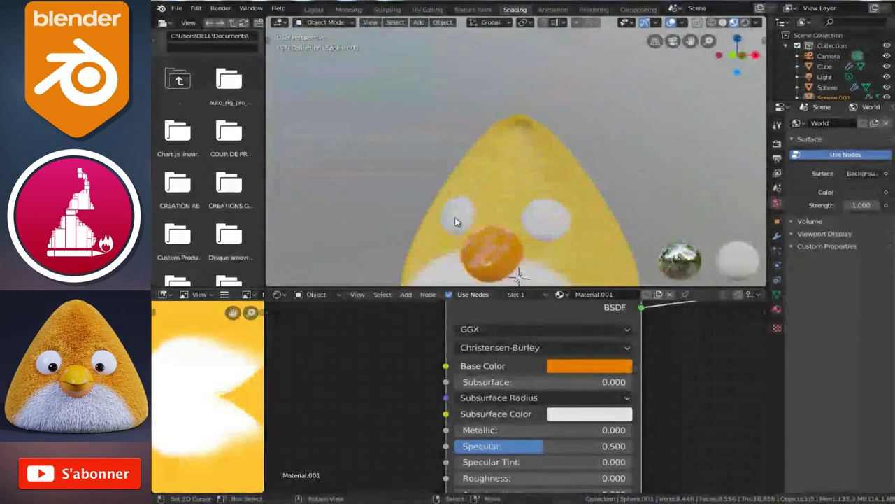
pyautogui.click(588, 369)
pyautogui.click(580, 257)
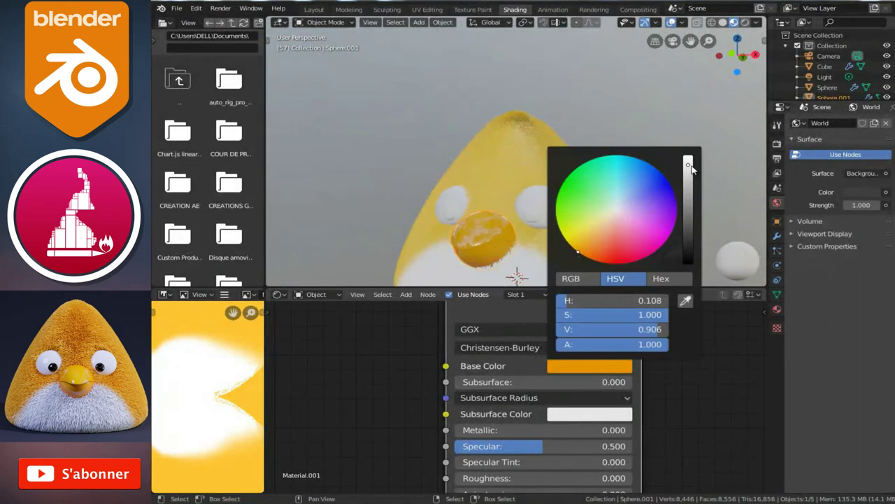
pyautogui.moveTo(690, 165); pyautogui.dragTo(689, 155)
pyautogui.moveTo(593, 252); pyautogui.dragTo(580, 259)
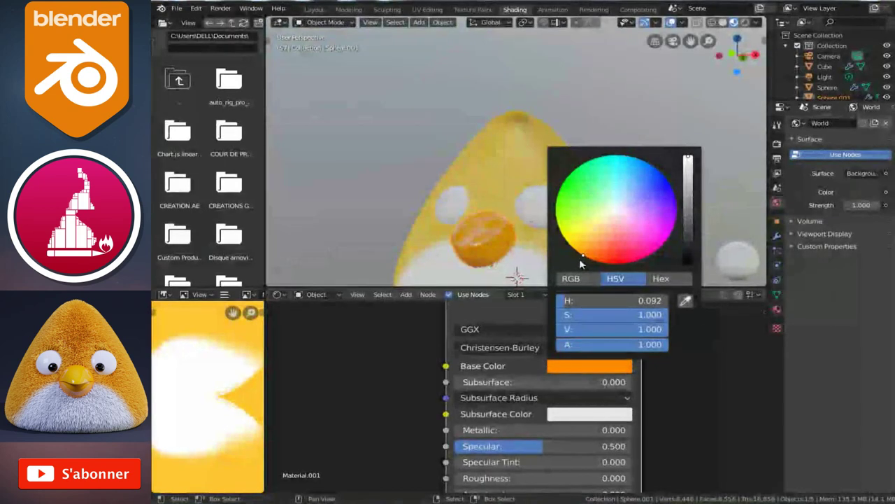
# Shift the Principled BSDF node slightly left and inspect the orange beak
pyautogui.moveTo(516, 223); pyautogui.dragTo(580, 231, button='middle')
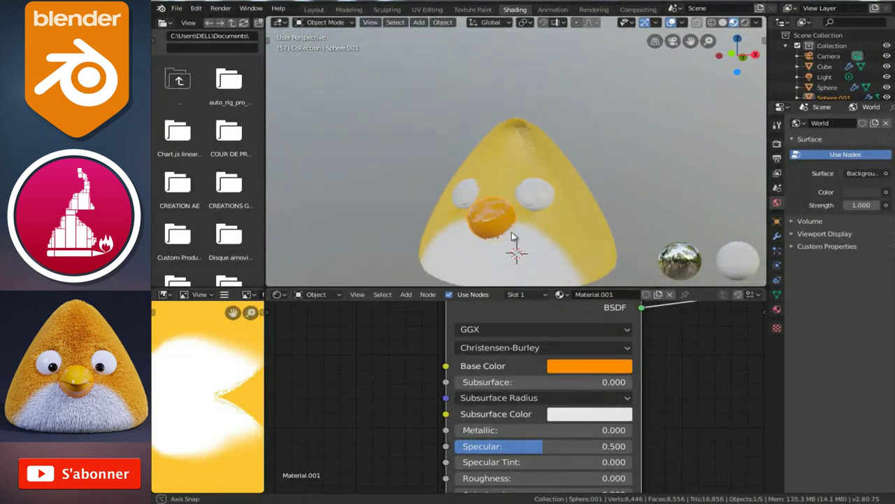
pyautogui.scroll(-2, 590, 384)
pyautogui.scroll(-2, 500, 347)
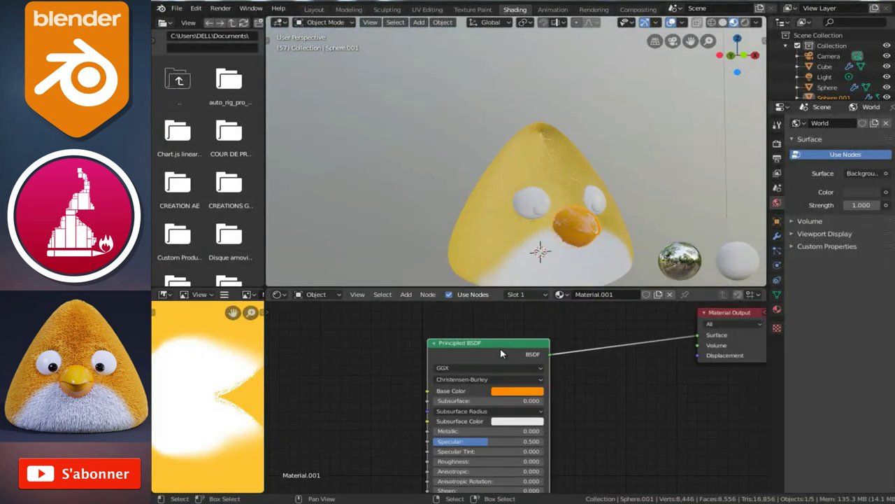
pyautogui.scroll(-1, 450, 353)
pyautogui.scroll(-1, 466, 364)
pyautogui.moveTo(466, 364); pyautogui.dragTo(445, 364)
pyautogui.moveTo(567, 201)
pyautogui.mouseDown(button='middle')
pyautogui.moveTo(451, 186)
pyautogui.moveTo(435, 229)
pyautogui.moveTo(458, 301)
pyautogui.mouseUp(button='middle')
pyautogui.scroll(-1, 463, 337)
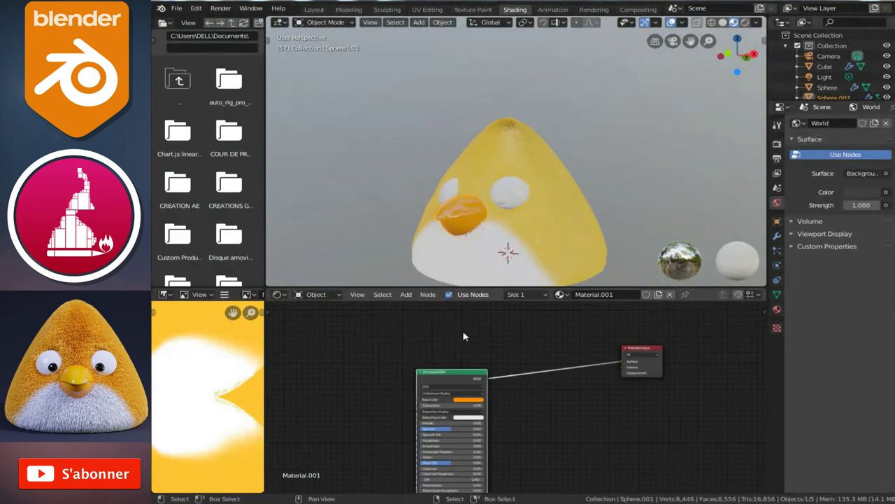
pyautogui.click(407, 294)
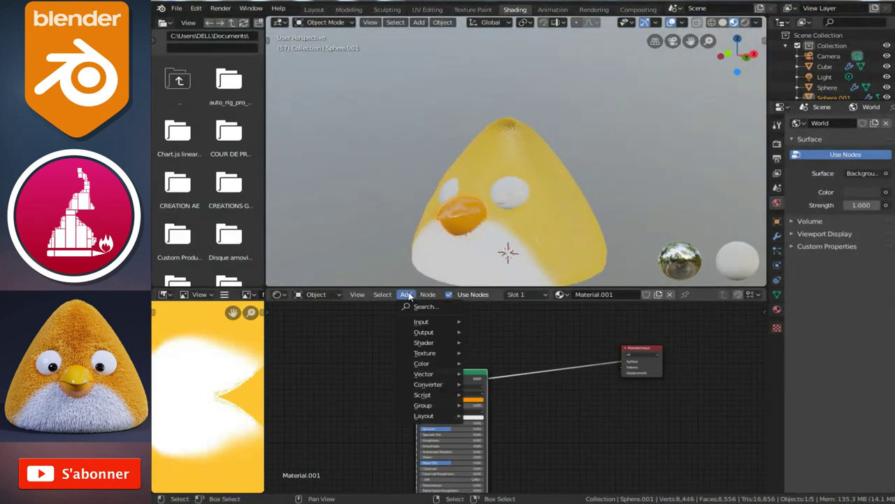
pyautogui.moveTo(426, 343)
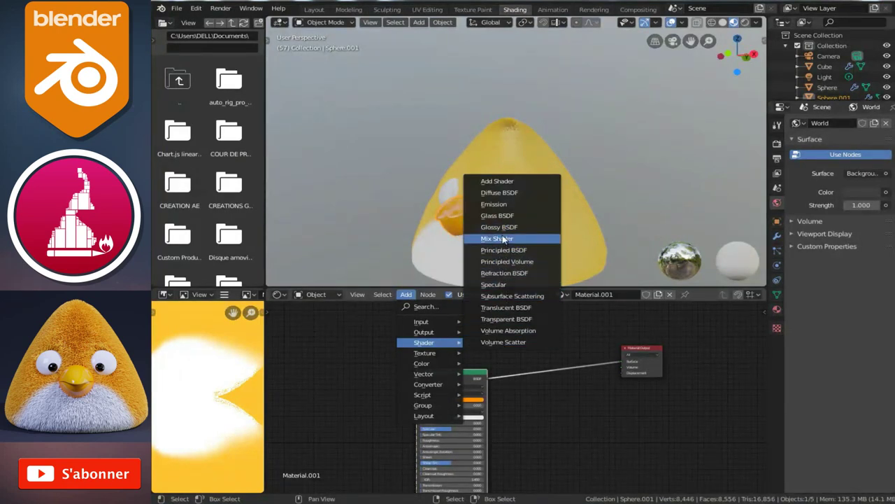
# Add a Diffuse BSDF and insert a Mix Shader before the Material Output
pyautogui.click(498, 193)
pyautogui.click(510, 320)
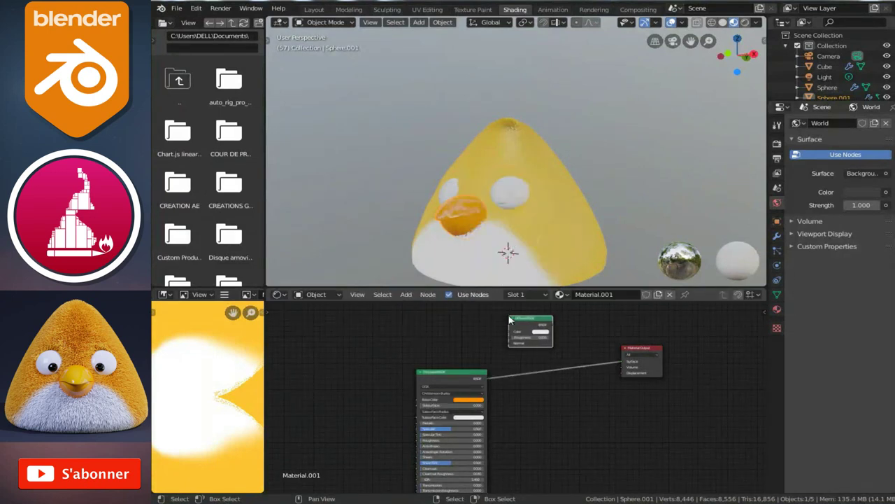
pyautogui.click(428, 294)
pyautogui.click(407, 294)
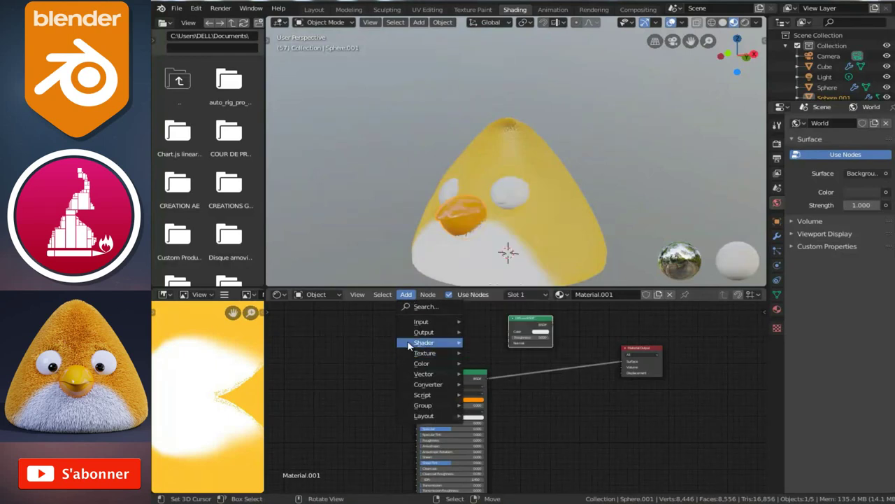
pyautogui.click(492, 239)
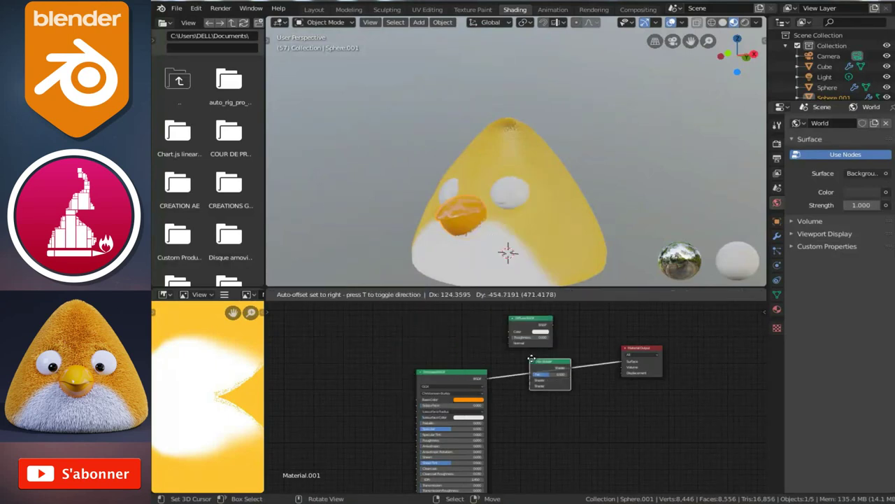
pyautogui.click(562, 389)
# Plug the Diffuse BSDF into the Mix Shader, mixing at 0.500 with the orange Principled
pyautogui.moveTo(532, 312); pyautogui.dragTo(521, 365, button='middle')
pyautogui.moveTo(517, 328)
pyautogui.mouseDown()
pyautogui.moveTo(491, 373)
pyautogui.moveTo(411, 343)
pyautogui.moveTo(552, 437)
pyautogui.mouseUp()
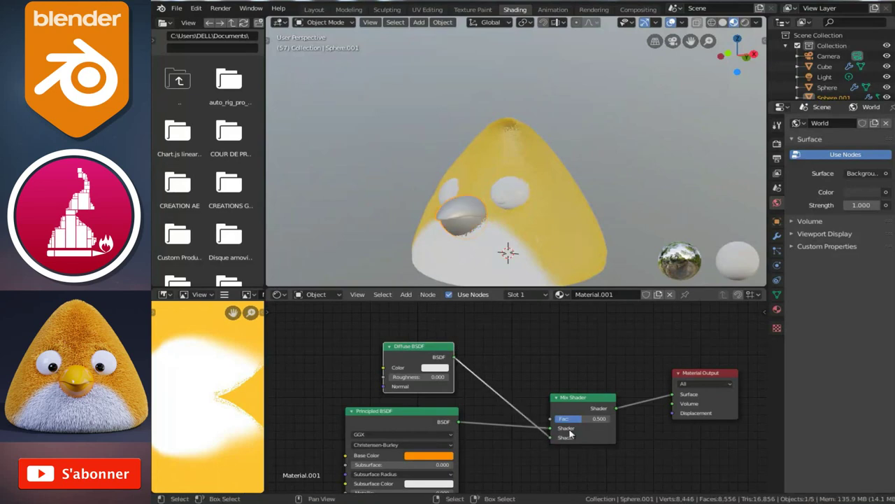
pyautogui.moveTo(522, 365); pyautogui.dragTo(523, 347, button='middle')
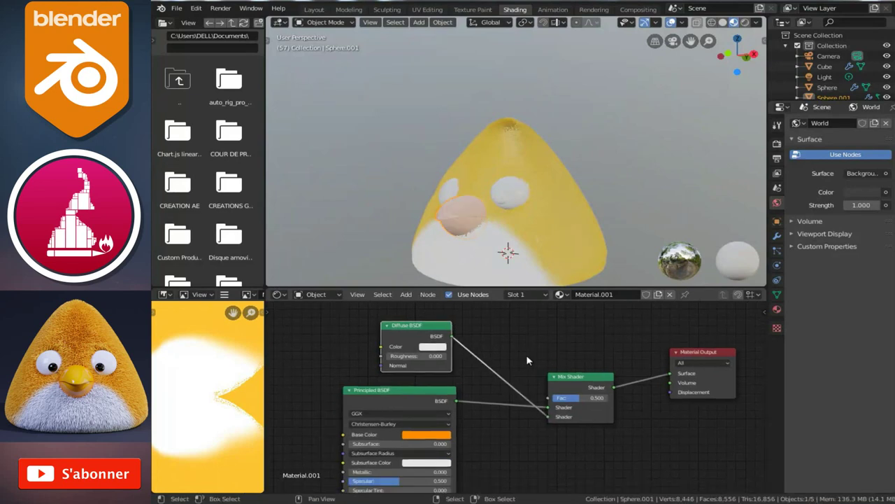
pyautogui.scroll(-1, 494, 389)
pyautogui.keyDown('ctrl'); pyautogui.scroll(3, 456, 387); pyautogui.keyUp('ctrl')
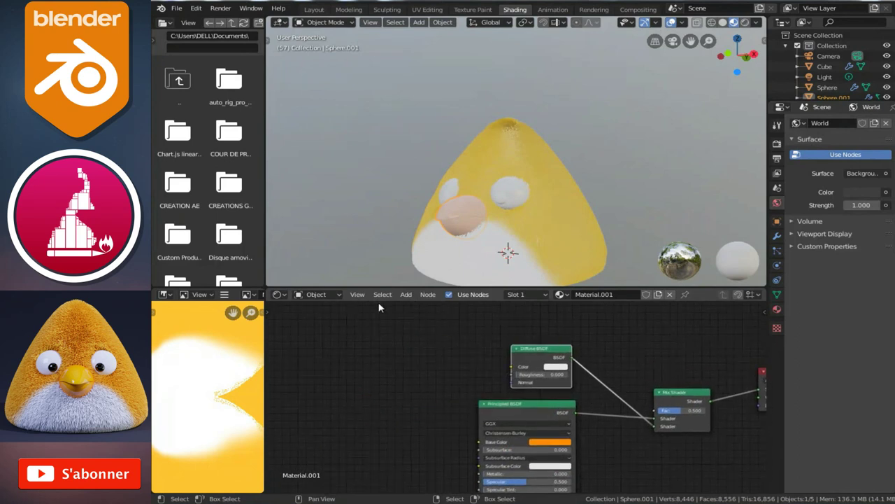
pyautogui.click(406, 294)
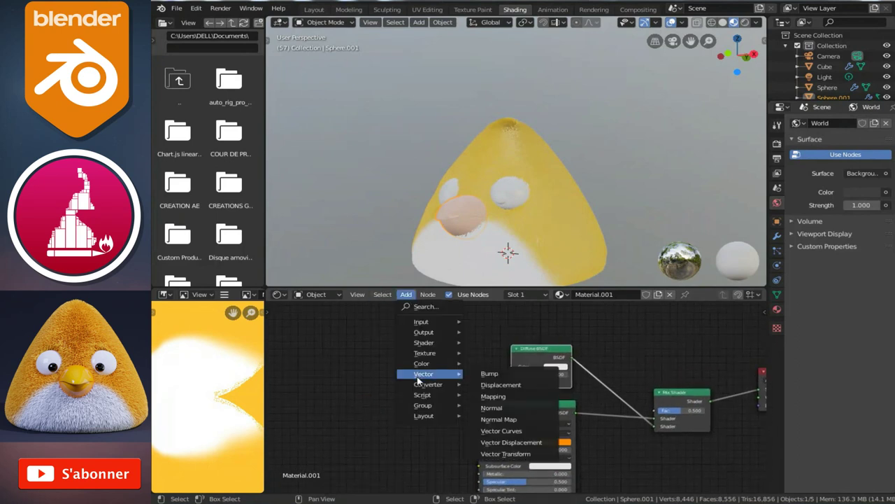
pyautogui.moveTo(425, 352)
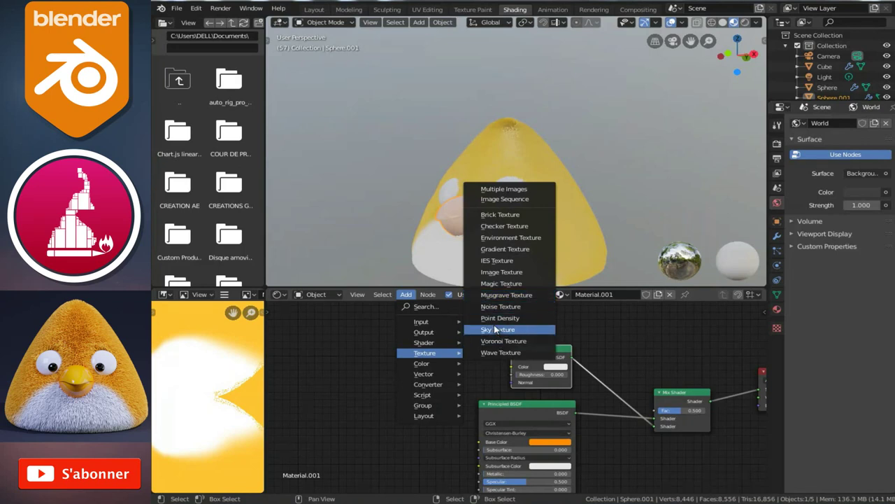
# Add a Linear Gradient Texture to drive the Mix Shader factor, moved aside
pyautogui.click(499, 249)
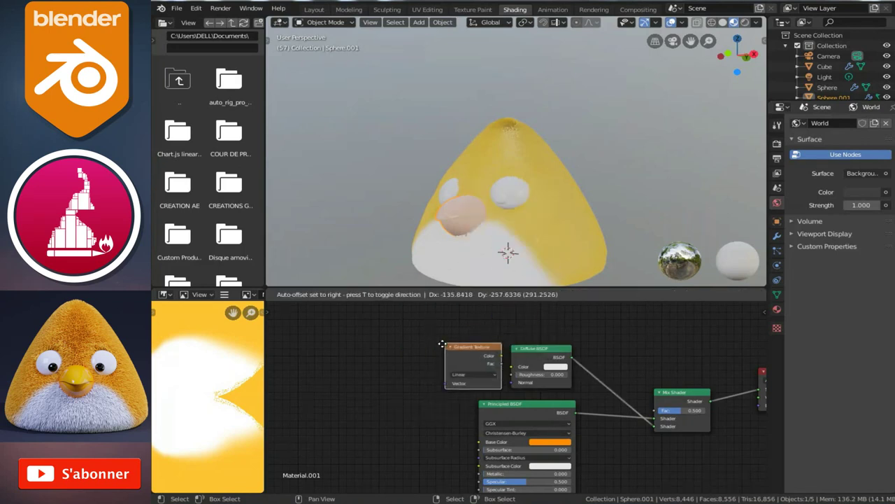
pyautogui.click(447, 348)
pyautogui.scroll(1, 421, 364)
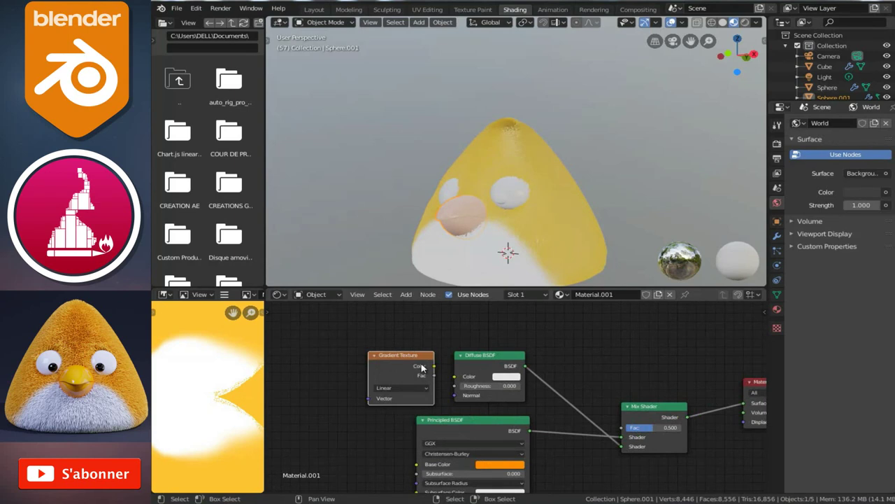
pyautogui.moveTo(434, 366); pyautogui.dragTo(622, 427)
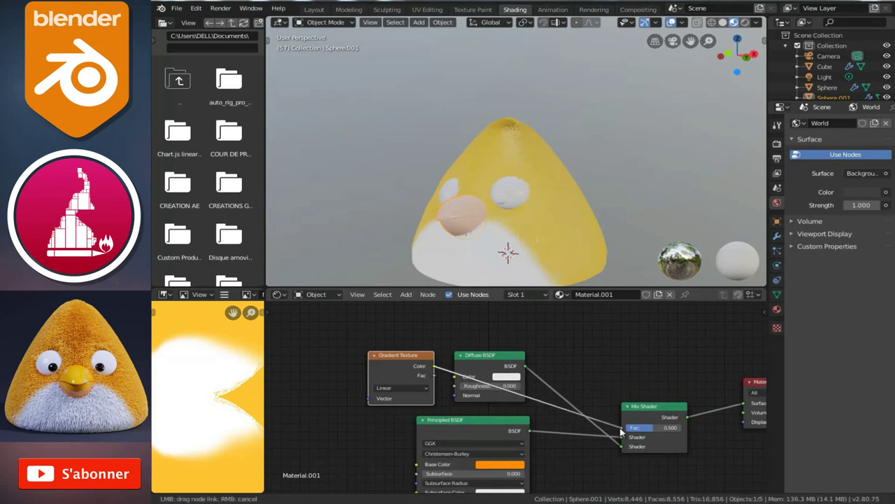
pyautogui.scroll(1, 441, 371)
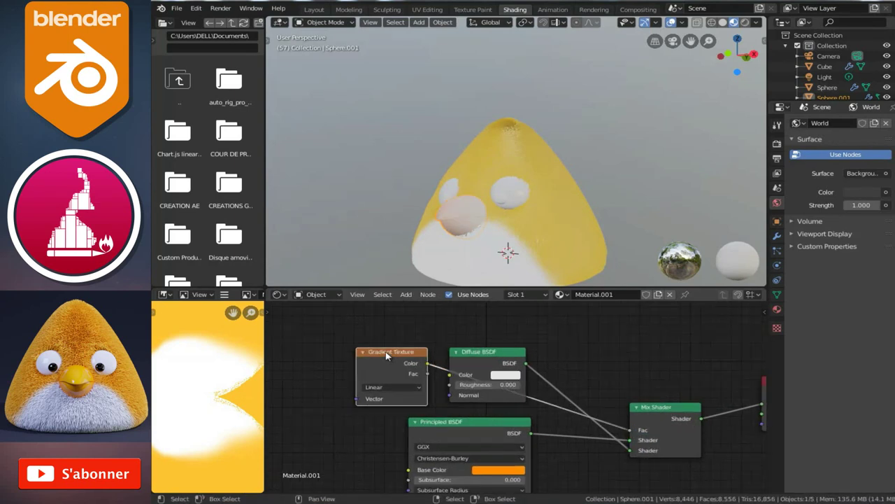
pyautogui.moveTo(387, 357); pyautogui.dragTo(303, 404)
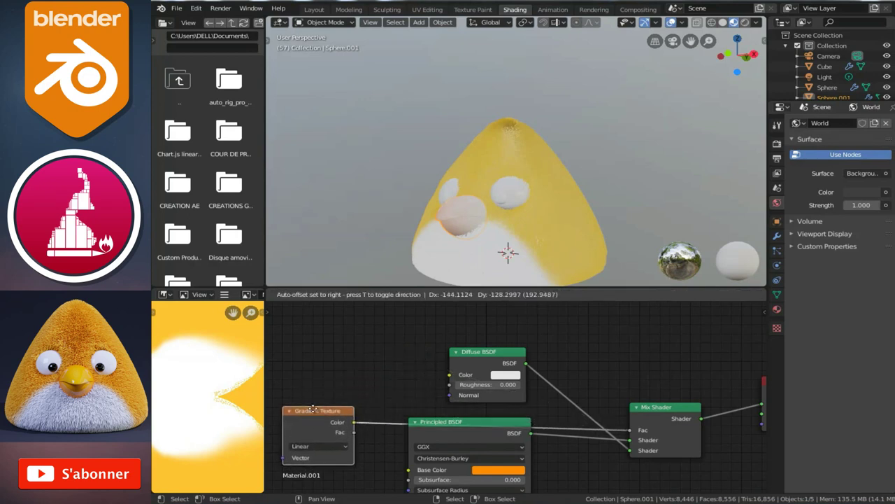
# Set the Diffuse BSDF colour to bright yellow (H 0.150, S 1, V 1)
pyautogui.scroll(1, 519, 397)
pyautogui.scroll(1, 519, 398)
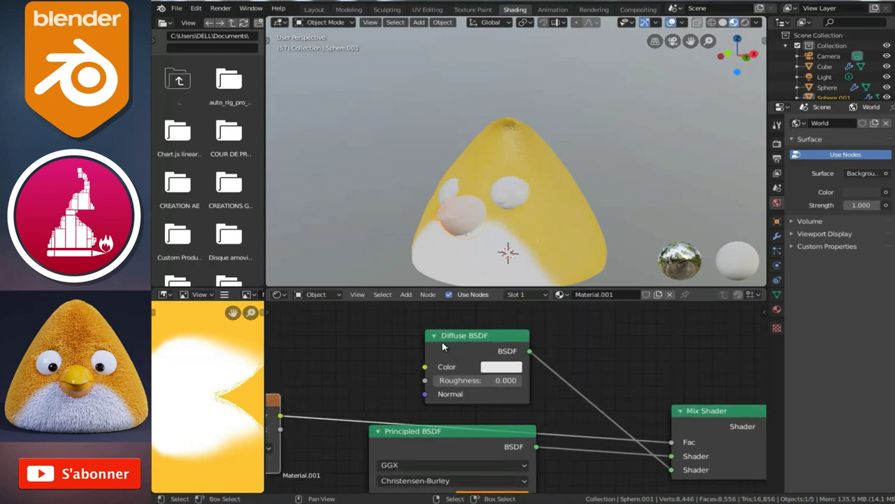
pyautogui.click(491, 366)
pyautogui.moveTo(531, 257)
pyautogui.mouseDown()
pyautogui.moveTo(495, 265)
pyautogui.moveTo(513, 290)
pyautogui.moveTo(489, 275)
pyautogui.mouseUp()
pyautogui.scroll(1, 510, 268)
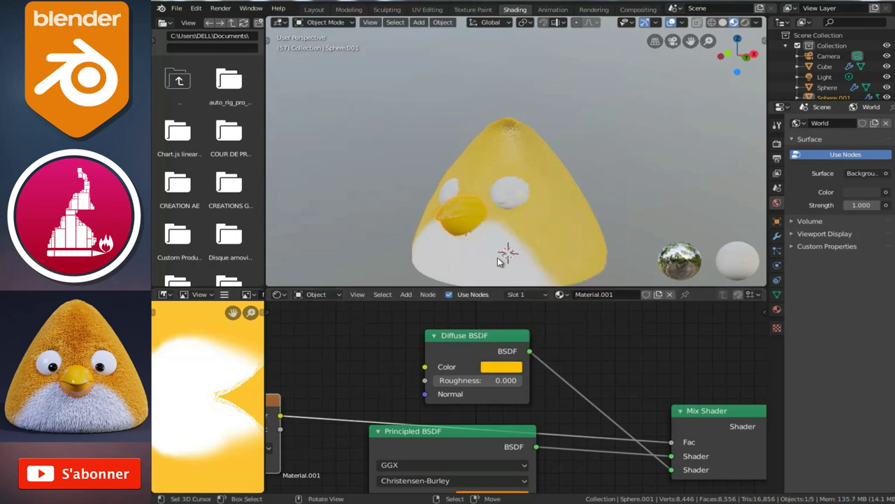
# Nudge the Diffuse BSDF hue slightly away from pure yellow
pyautogui.moveTo(499, 261); pyautogui.dragTo(559, 244, button='middle')
pyautogui.scroll(1, 567, 244)
pyautogui.scroll(1, 566, 243)
pyautogui.scroll(1, 564, 243)
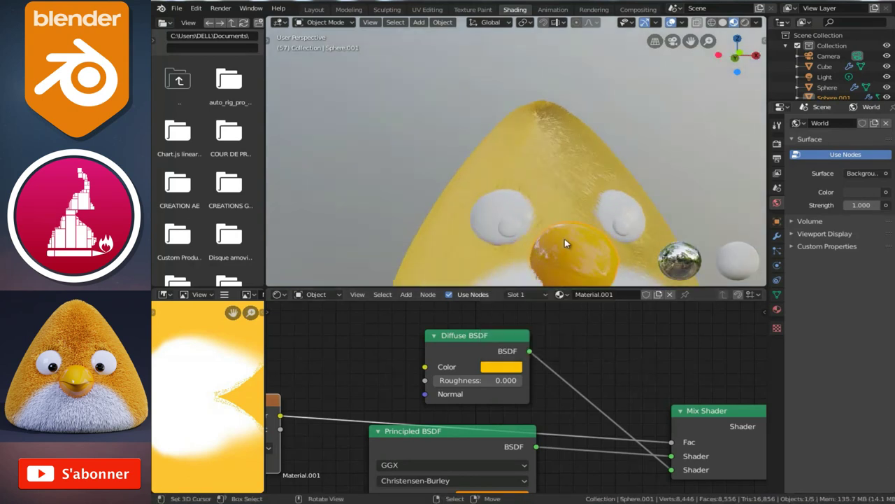
pyautogui.scroll(1, 564, 242)
pyautogui.scroll(1, 565, 228)
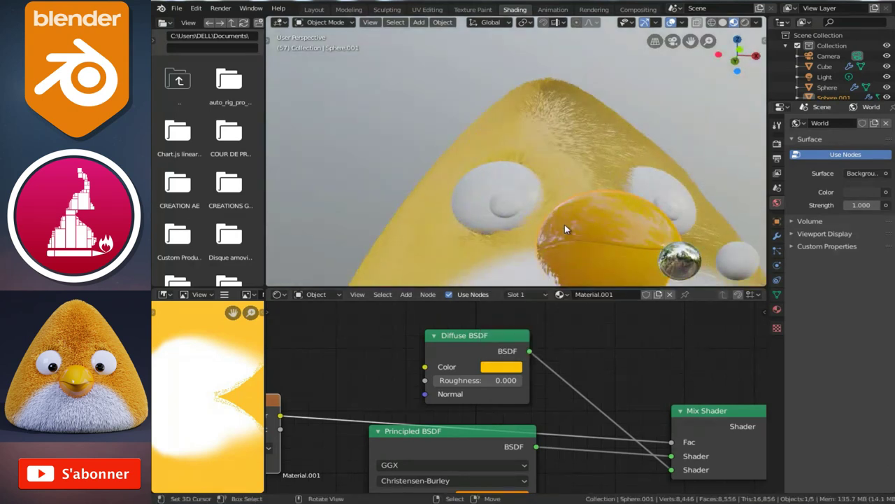
pyautogui.click(494, 367)
pyautogui.moveTo(502, 264); pyautogui.dragTo(493, 277)
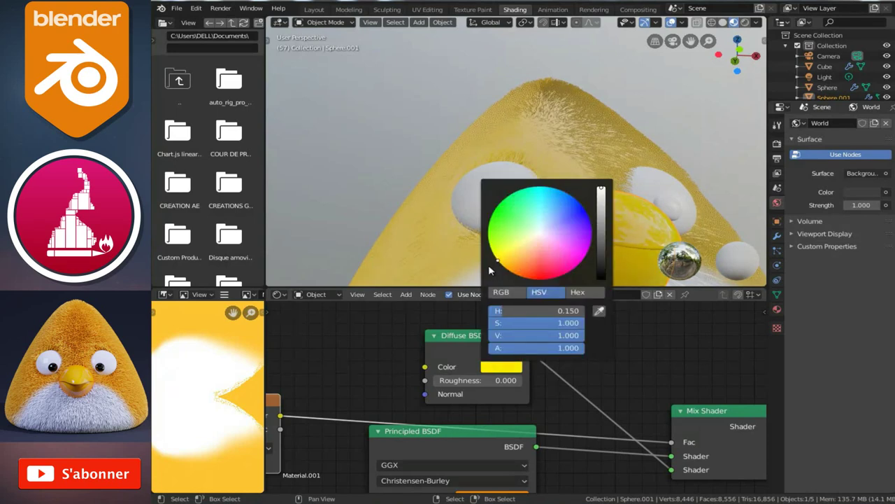
pyautogui.scroll(-1, 658, 172)
pyautogui.scroll(-1, 627, 164)
pyautogui.scroll(1, 603, 203)
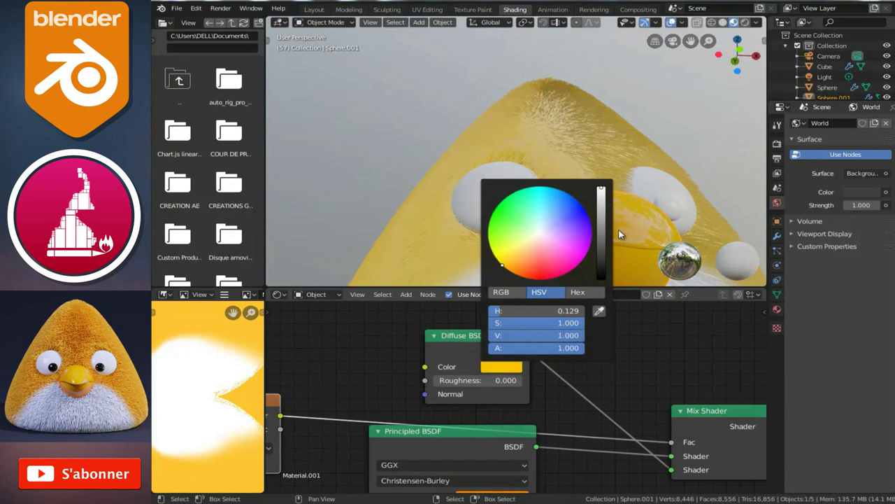
# Shift the Diffuse colour further toward yellow-orange, checking the beak from the front
pyautogui.moveTo(646, 224); pyautogui.dragTo(511, 231, button='middle')
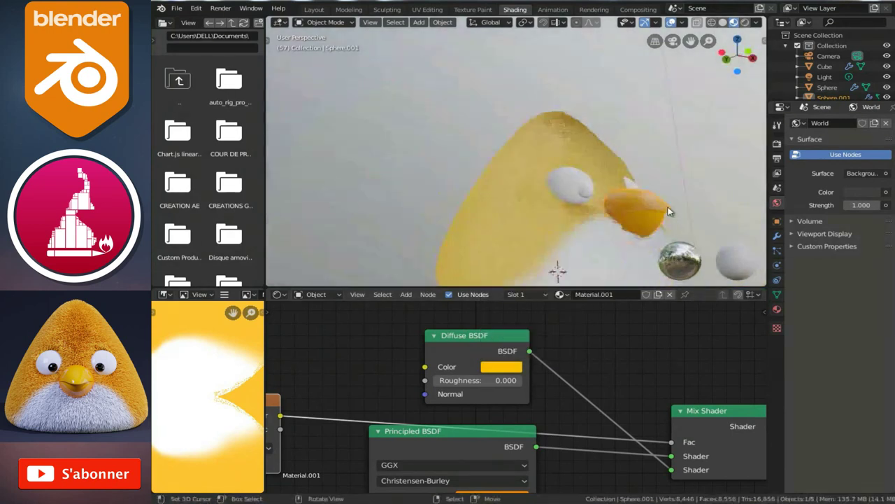
pyautogui.click(515, 367)
pyautogui.click(493, 289)
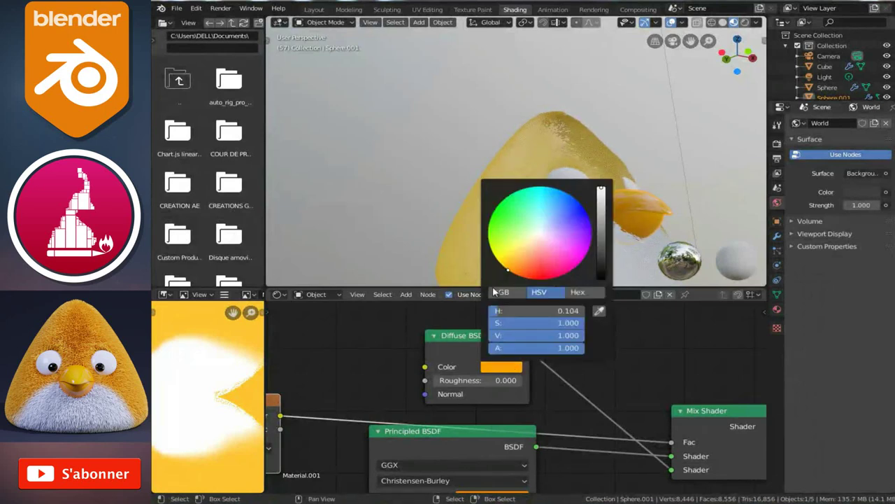
pyautogui.moveTo(606, 175); pyautogui.dragTo(553, 258, button='middle')
pyautogui.click(509, 367)
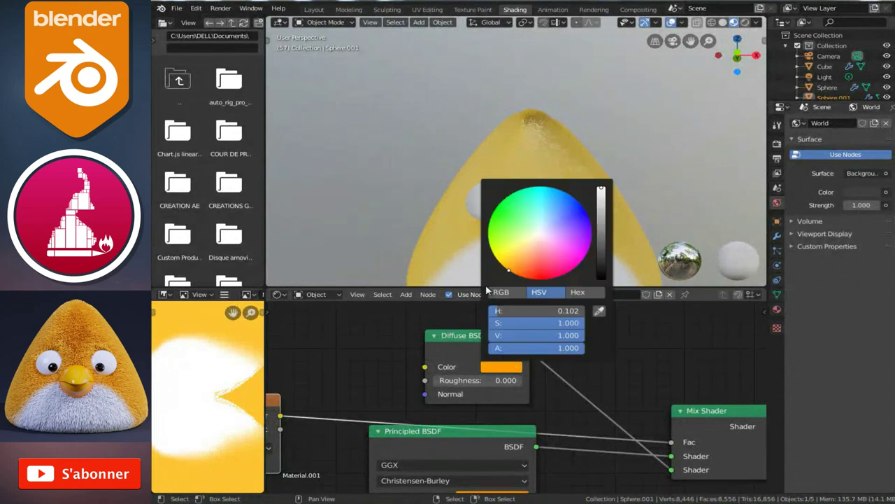
pyautogui.moveTo(495, 280); pyautogui.dragTo(489, 286)
pyautogui.moveTo(552, 262)
pyautogui.mouseDown(button='middle')
pyautogui.moveTo(592, 225)
pyautogui.moveTo(576, 193)
pyautogui.moveTo(619, 232)
pyautogui.moveTo(656, 206)
pyautogui.moveTo(526, 233)
pyautogui.moveTo(562, 200)
pyautogui.moveTo(616, 196)
pyautogui.moveTo(607, 212)
pyautogui.moveTo(534, 209)
pyautogui.moveTo(594, 210)
pyautogui.moveTo(593, 225)
pyautogui.mouseUp(button='middle')
pyautogui.scroll(-2, 596, 376)
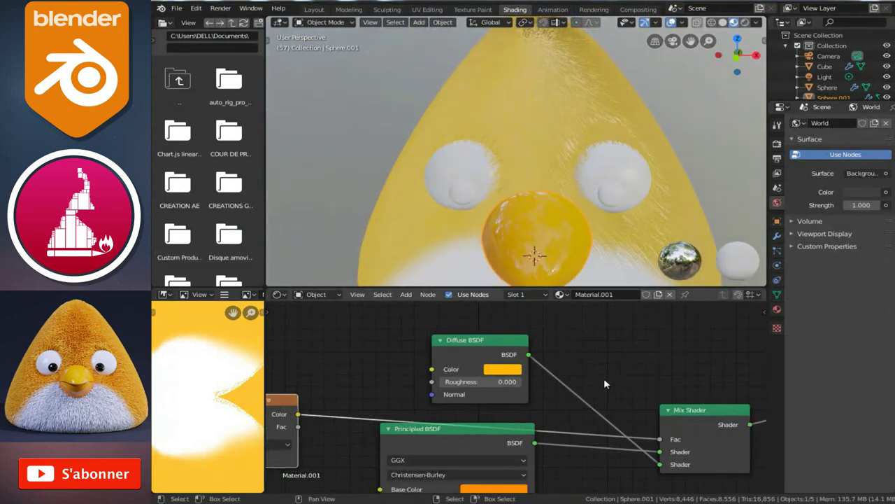
pyautogui.scroll(1, 560, 360)
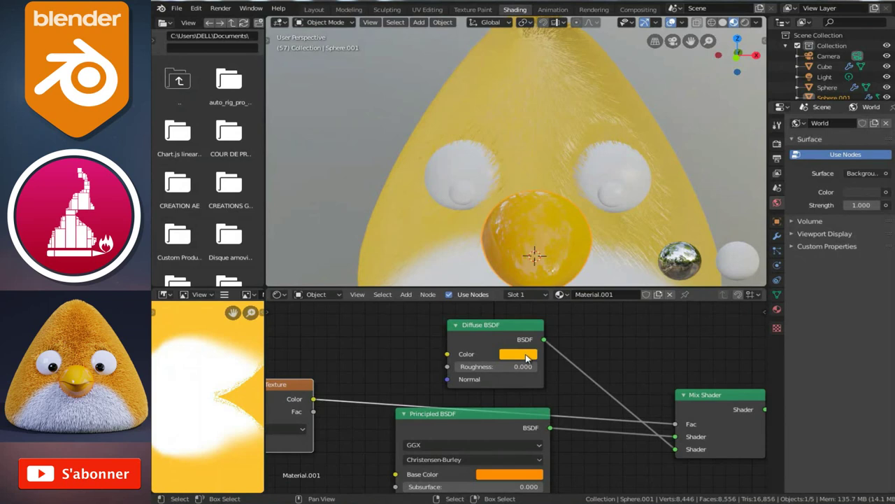
pyautogui.scroll(-1, 526, 358)
pyautogui.scroll(-3, 523, 368)
pyautogui.scroll(-2, 517, 381)
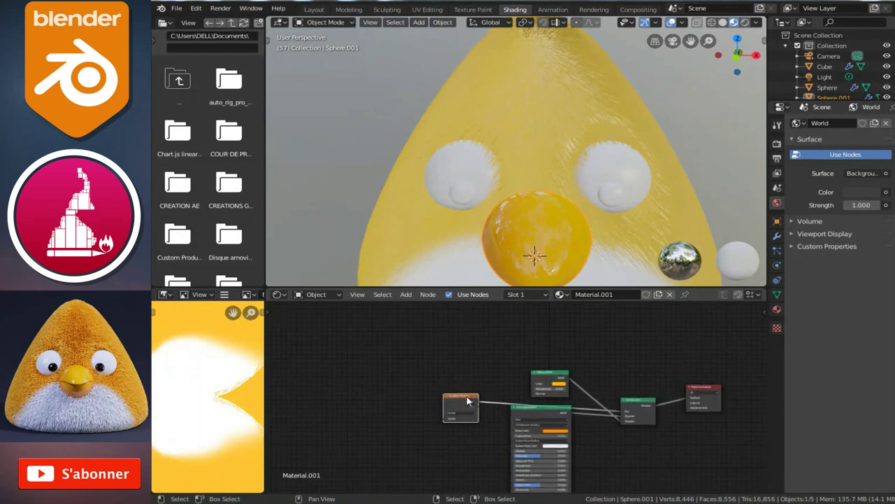
# Move the Gradient Texture above the Diffuse BSDF and add Texture Coordinate and Mapping nodes
pyautogui.moveTo(468, 400); pyautogui.dragTo(553, 344)
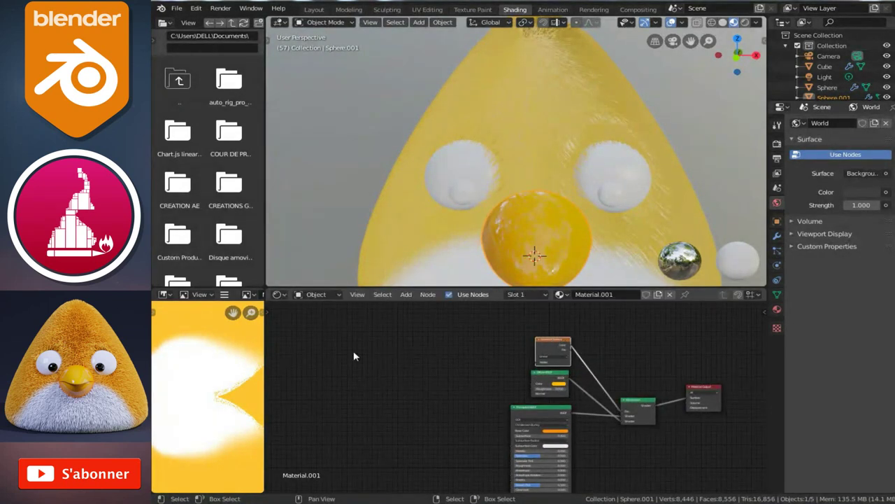
pyautogui.click(410, 298)
pyautogui.moveTo(422, 321)
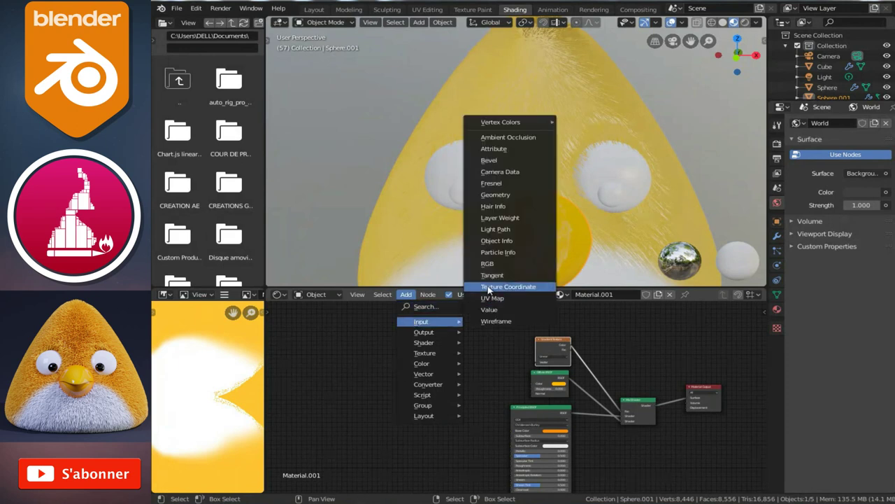
pyautogui.click(490, 289)
pyautogui.click(326, 329)
pyautogui.click(405, 294)
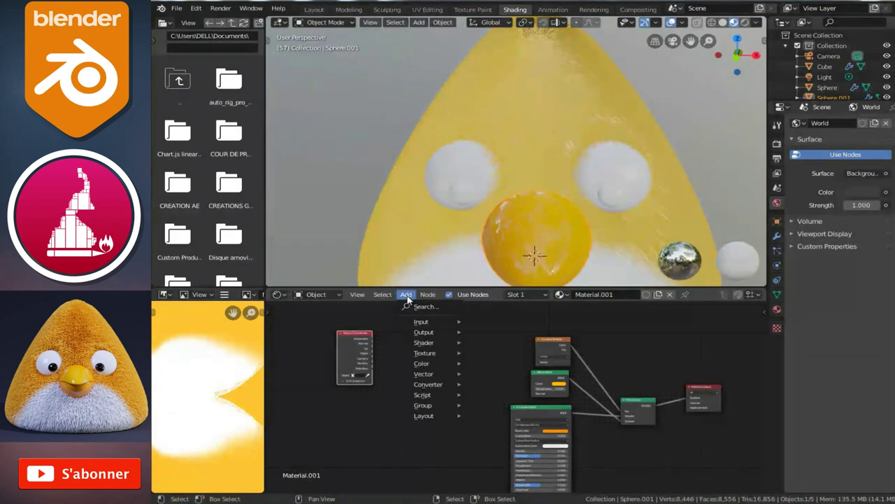
pyautogui.moveTo(424, 374)
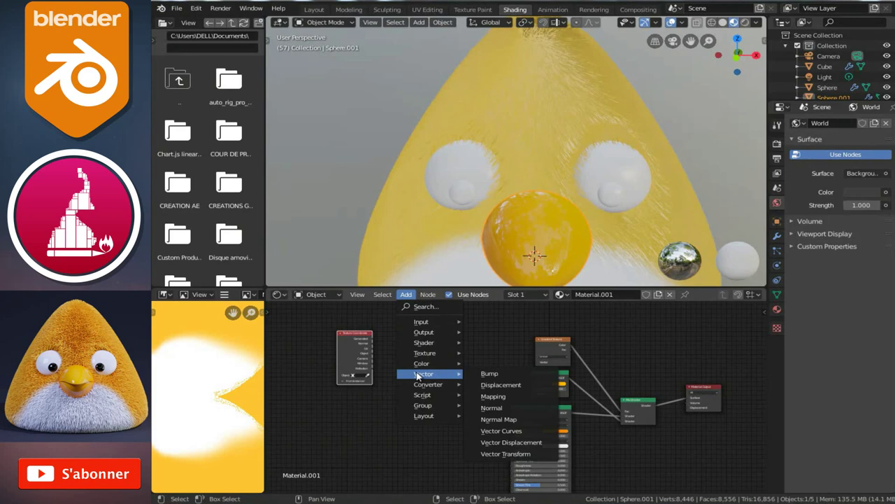
pyautogui.click(494, 398)
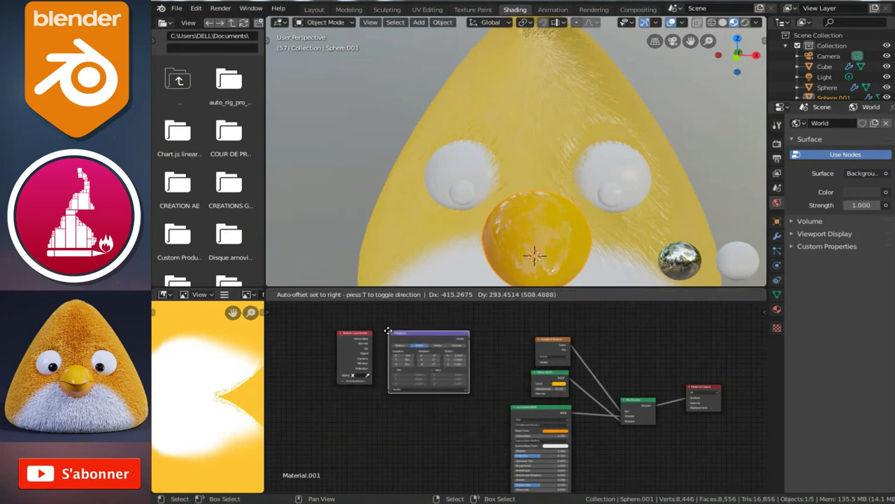
pyautogui.click(387, 330)
# Add a Separate XYZ node to the beak material
pyautogui.scroll(1, 412, 348)
pyautogui.scroll(2, 429, 360)
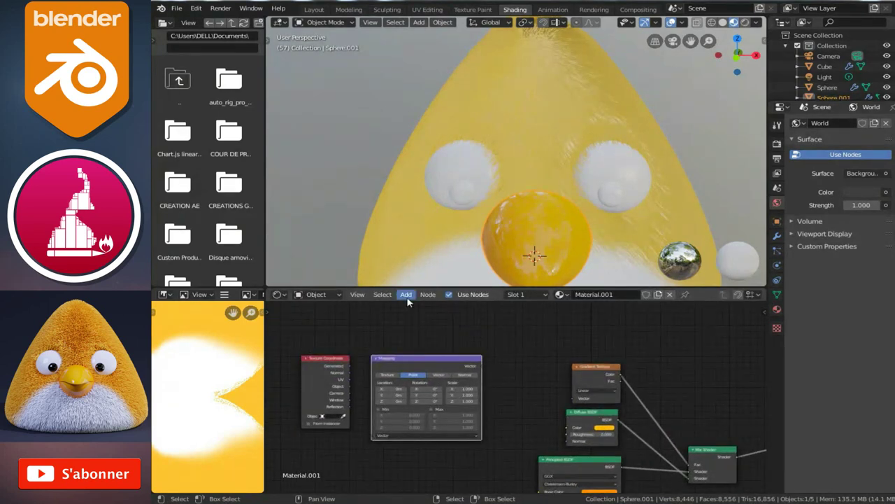
pyautogui.click(405, 294)
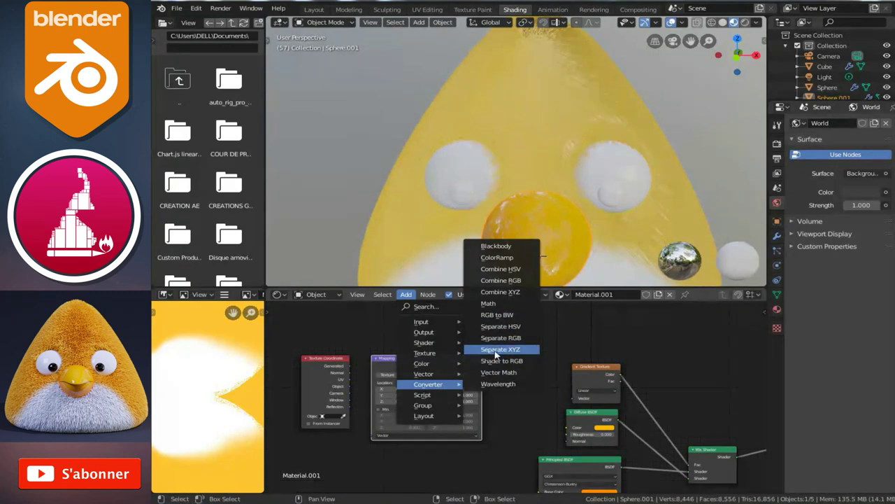
pyautogui.click(489, 349)
pyautogui.click(528, 367)
pyautogui.scroll(2, 341, 374)
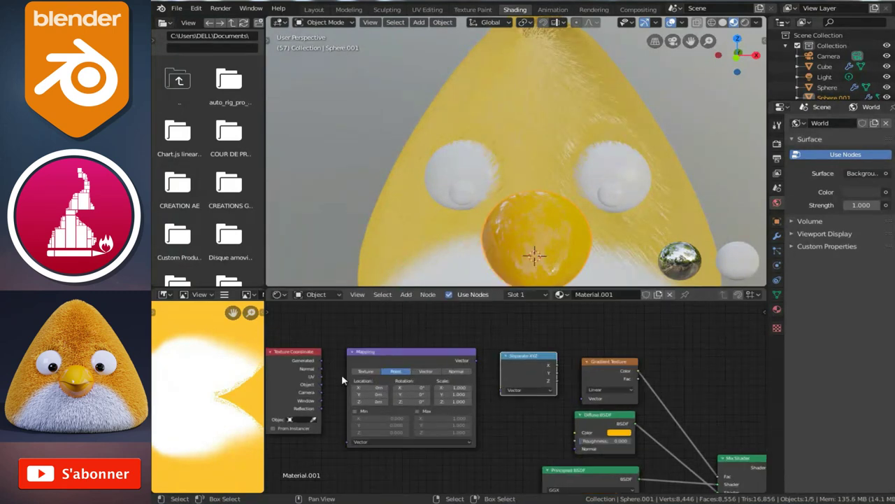
# Link Generated into Mapping, Mapping into Separate XYZ, and Z into the Gradient Texture's Vector
pyautogui.moveTo(356, 351); pyautogui.dragTo(386, 446)
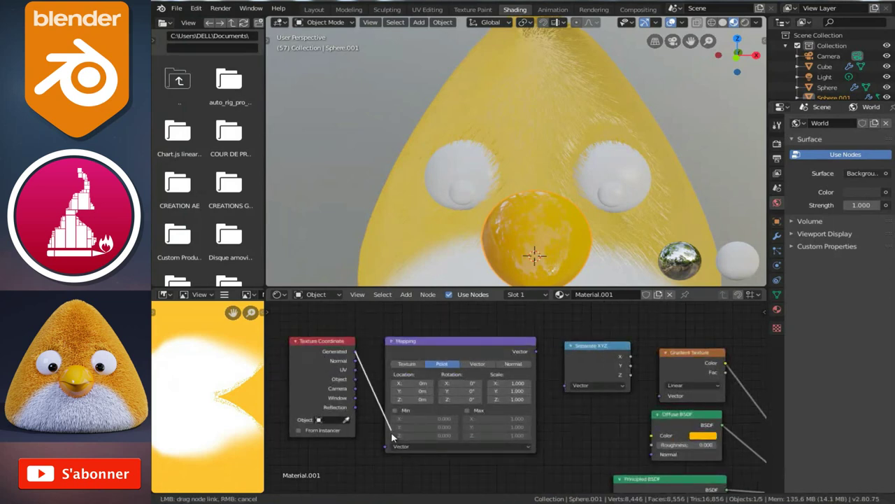
pyautogui.moveTo(524, 379); pyautogui.dragTo(468, 393, button='middle')
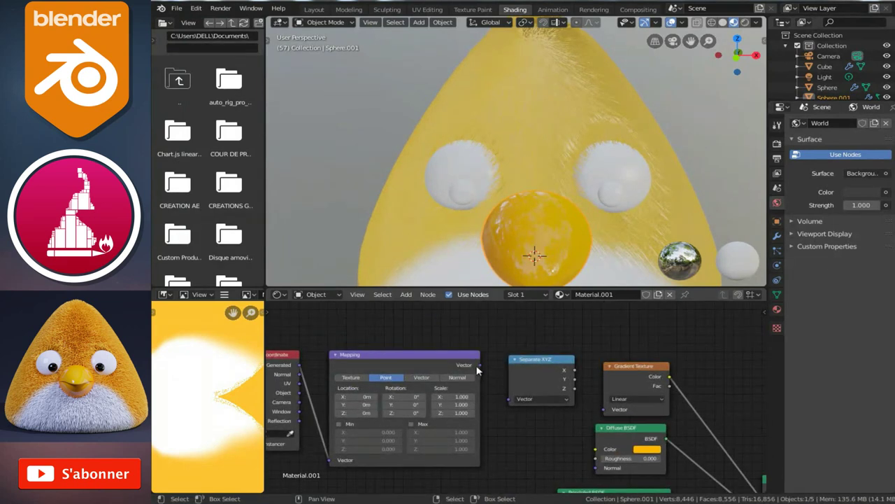
pyautogui.moveTo(479, 364); pyautogui.dragTo(509, 399)
pyautogui.moveTo(570, 407)
pyautogui.mouseDown(button='middle')
pyautogui.moveTo(468, 407)
pyautogui.moveTo(367, 389)
pyautogui.mouseUp(button='middle')
pyautogui.moveTo(377, 382); pyautogui.dragTo(403, 401)
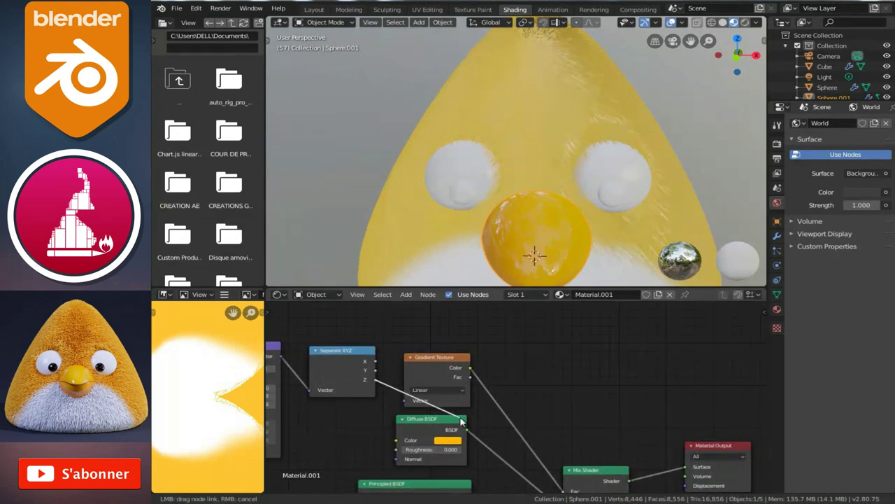
pyautogui.moveTo(501, 205)
pyautogui.mouseDown(button='middle')
pyautogui.moveTo(438, 199)
pyautogui.moveTo(488, 191)
pyautogui.mouseUp(button='middle')
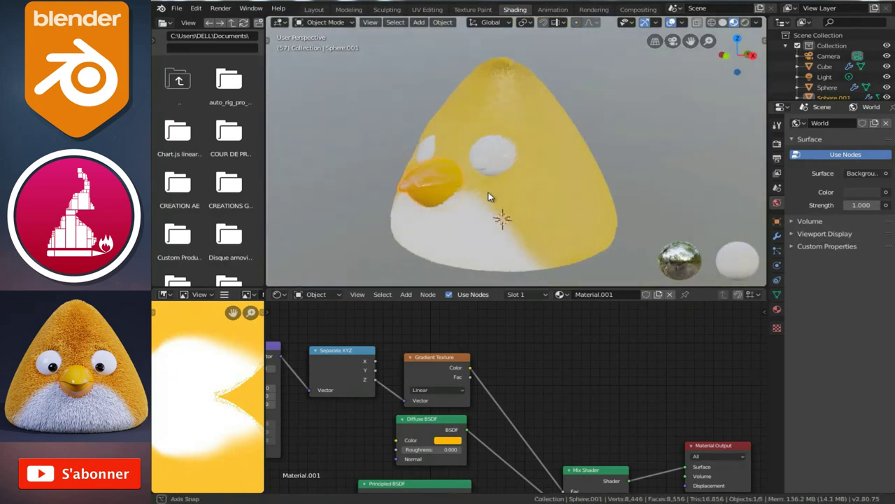
# Set the beak's Diffuse BSDF colour to orange (hue 0.102)
pyautogui.scroll(3, 488, 192)
pyautogui.moveTo(490, 414); pyautogui.dragTo(538, 343, button='middle')
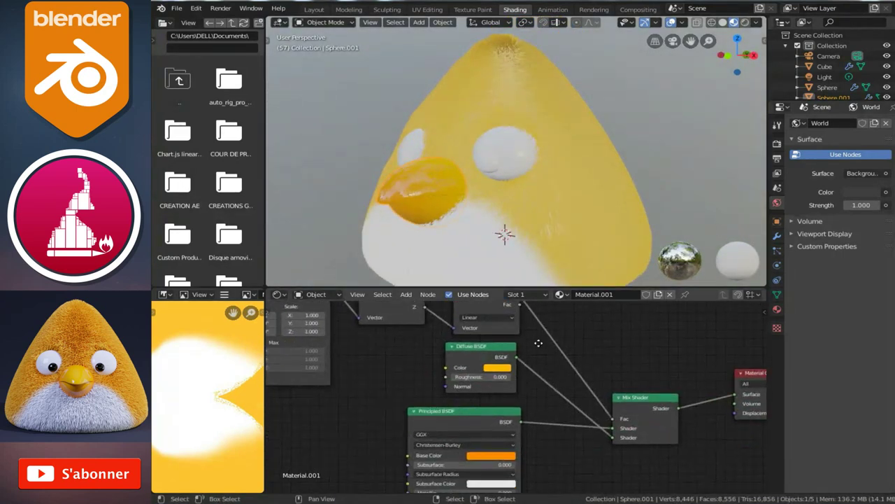
pyautogui.scroll(2, 512, 380)
pyautogui.moveTo(513, 380); pyautogui.dragTo(528, 327, button='middle')
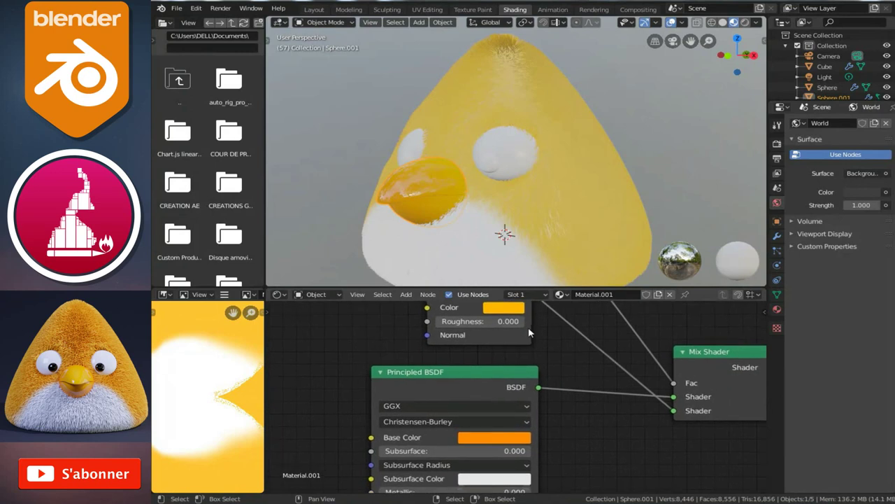
pyautogui.moveTo(497, 358); pyautogui.dragTo(490, 438, button='middle')
pyautogui.click(495, 397)
pyautogui.moveTo(526, 276); pyautogui.dragTo(511, 308)
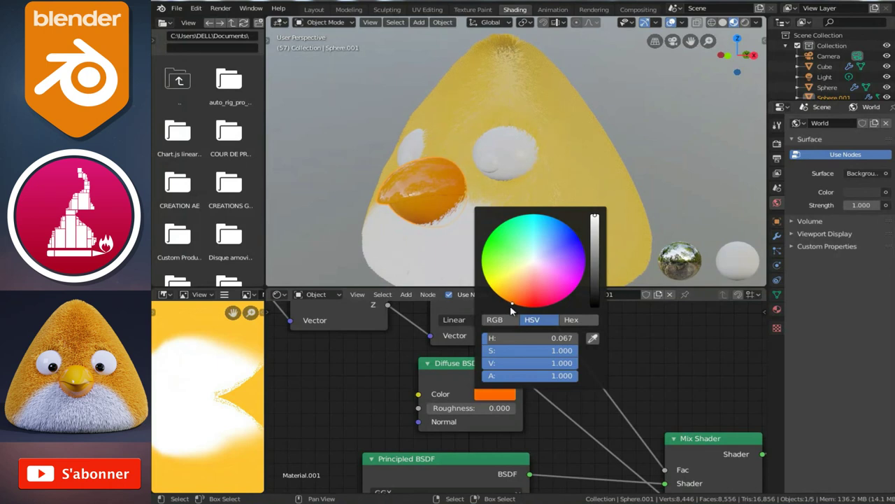
pyautogui.moveTo(510, 305); pyautogui.dragTo(507, 305)
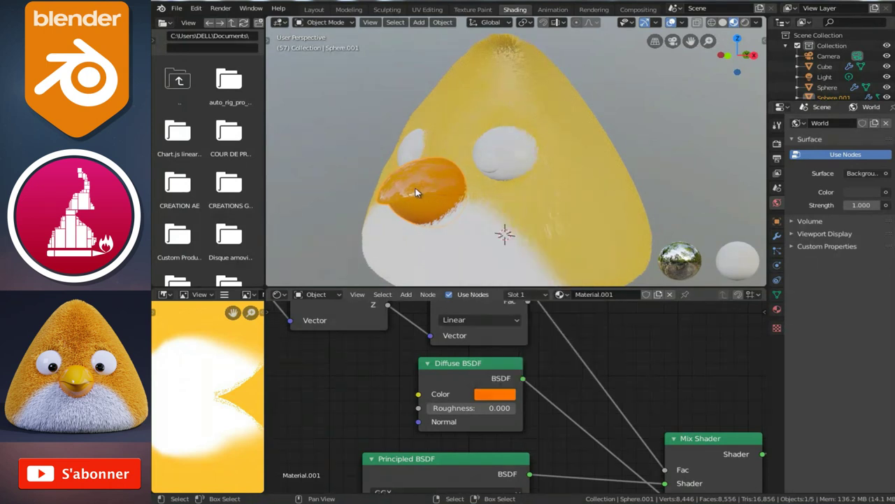
# Shift the Principled BSDF base colour hue slightly
pyautogui.moveTo(415, 192); pyautogui.dragTo(443, 193, button='middle')
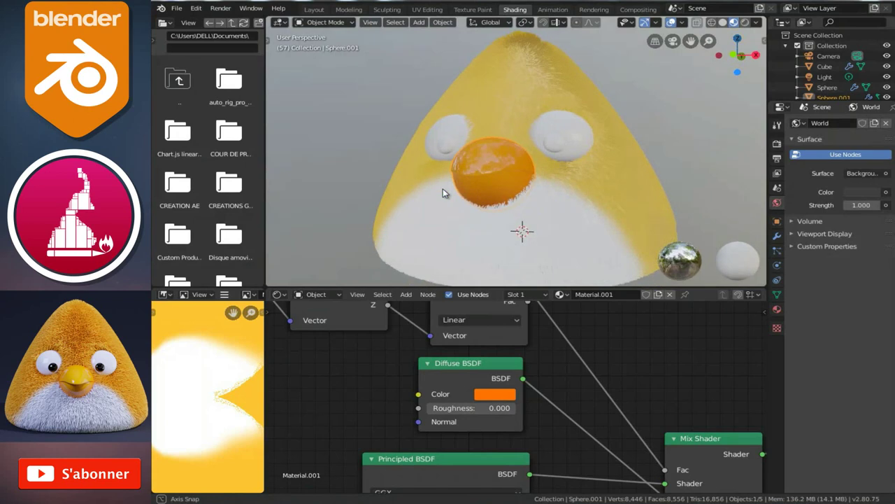
pyautogui.moveTo(487, 475); pyautogui.dragTo(489, 420, button='middle')
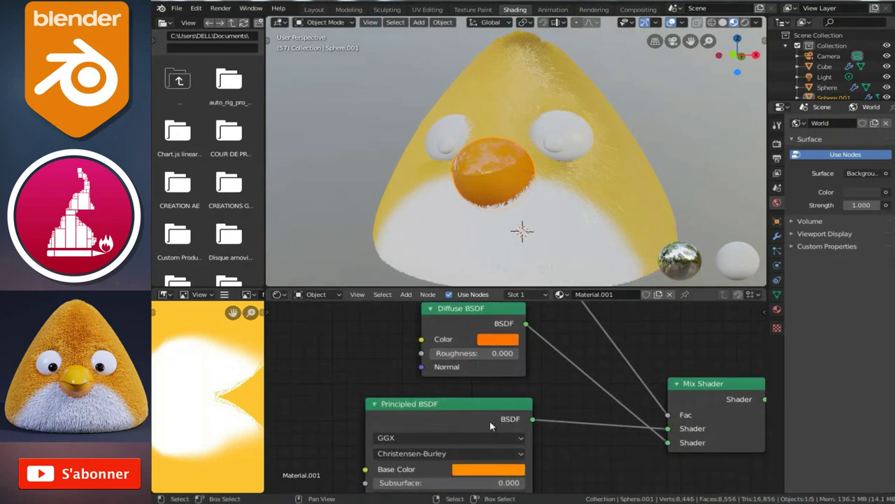
pyautogui.click(490, 470)
pyautogui.click(478, 377)
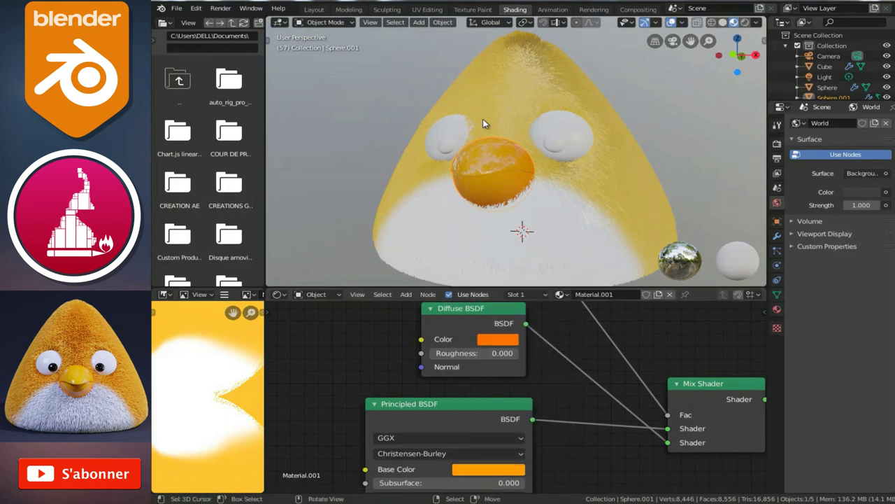
# Zoom in toward the front and select the bird's body to show its material
pyautogui.scroll(-3, 463, 169)
pyautogui.moveTo(463, 169)
pyautogui.mouseDown(button='middle')
pyautogui.moveTo(436, 177)
pyautogui.moveTo(546, 183)
pyautogui.moveTo(465, 186)
pyautogui.moveTo(540, 175)
pyautogui.moveTo(580, 240)
pyautogui.moveTo(585, 189)
pyautogui.moveTo(569, 150)
pyautogui.mouseUp(button='middle')
pyautogui.scroll(2, 545, 184)
pyautogui.scroll(2, 565, 179)
pyautogui.scroll(2, 553, 200)
pyautogui.click(569, 150)
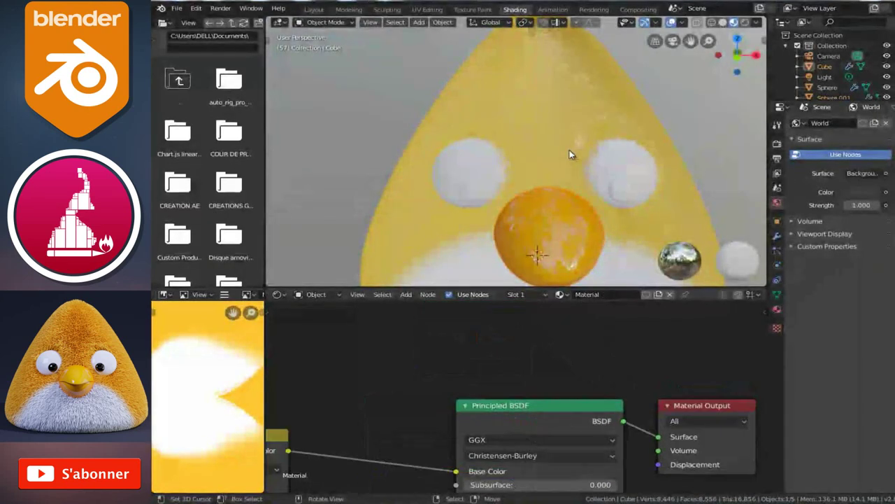
# Zoom in on the face and select the eye sphere, which has no material yet
pyautogui.scroll(-2, 570, 152)
pyautogui.scroll(-2, 575, 183)
pyautogui.moveTo(576, 183)
pyautogui.mouseDown(button='middle')
pyautogui.moveTo(437, 196)
pyautogui.moveTo(543, 197)
pyautogui.mouseUp(button='middle')
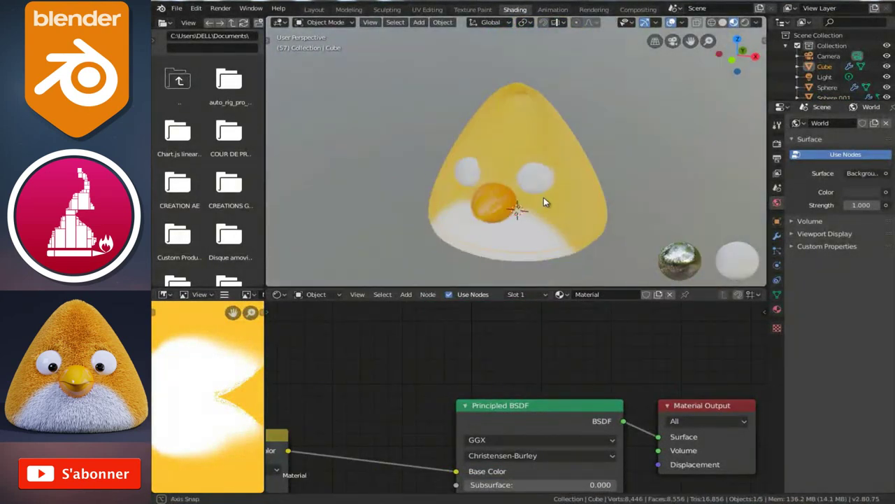
pyautogui.scroll(2, 543, 196)
pyautogui.scroll(1, 549, 183)
pyautogui.scroll(2, 553, 172)
pyautogui.click(554, 169)
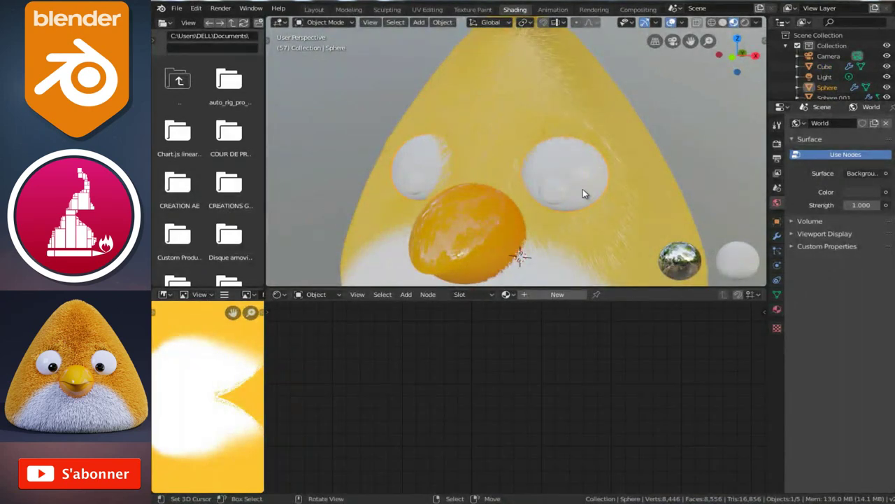
# Orbit around the eye and beak, then put the eye sphere into Edit Mode
pyautogui.moveTo(582, 188); pyautogui.dragTo(566, 192, button='middle')
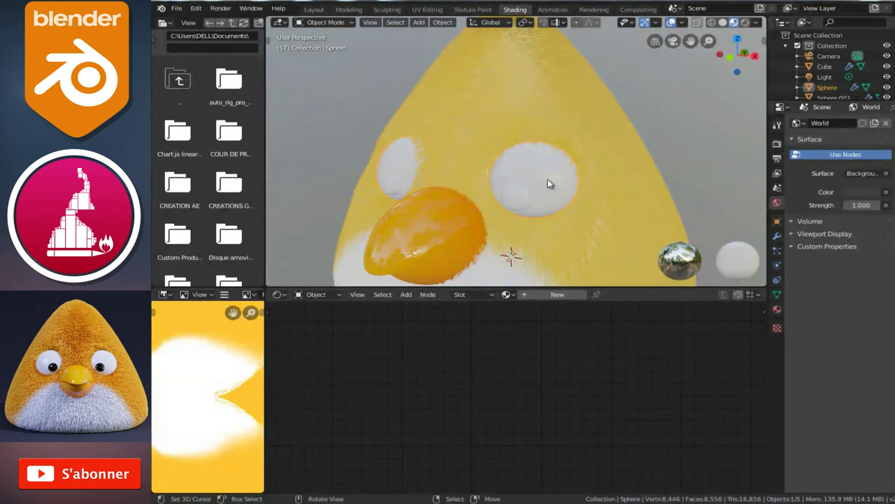
pyautogui.moveTo(561, 186)
pyautogui.mouseDown(button='middle')
pyautogui.moveTo(531, 199)
pyautogui.moveTo(540, 195)
pyautogui.moveTo(495, 193)
pyautogui.mouseUp(button='middle')
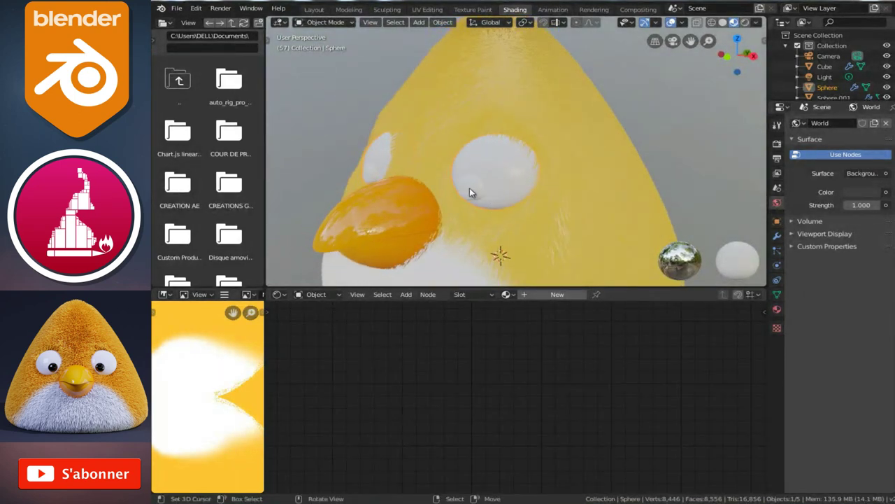
pyautogui.moveTo(503, 182); pyautogui.dragTo(507, 179, button='middle')
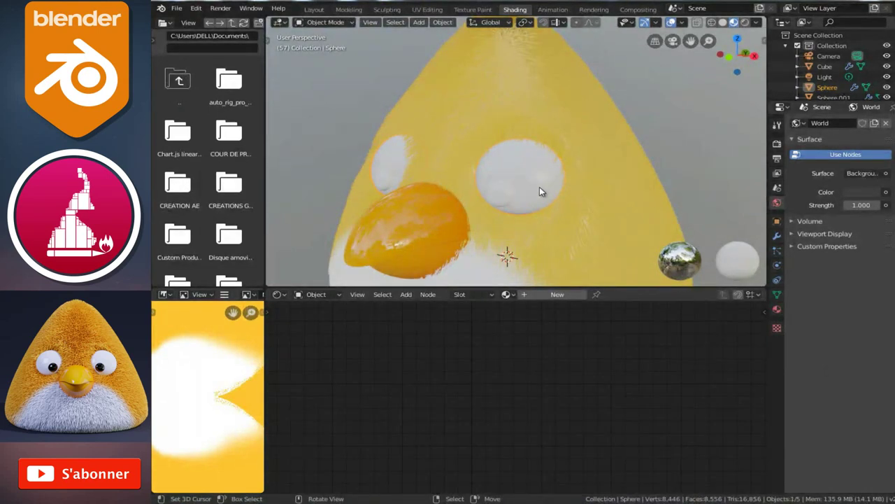
pyautogui.press('Tab')
# Give the eye white Material.002 with roughness 0.000, and add a second slot with new Material.003
pyautogui.click(521, 170)
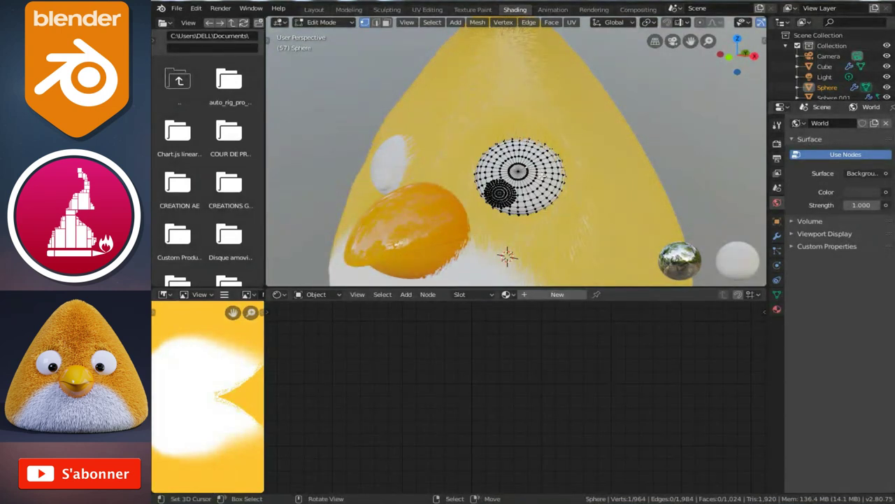
pyautogui.click(776, 309)
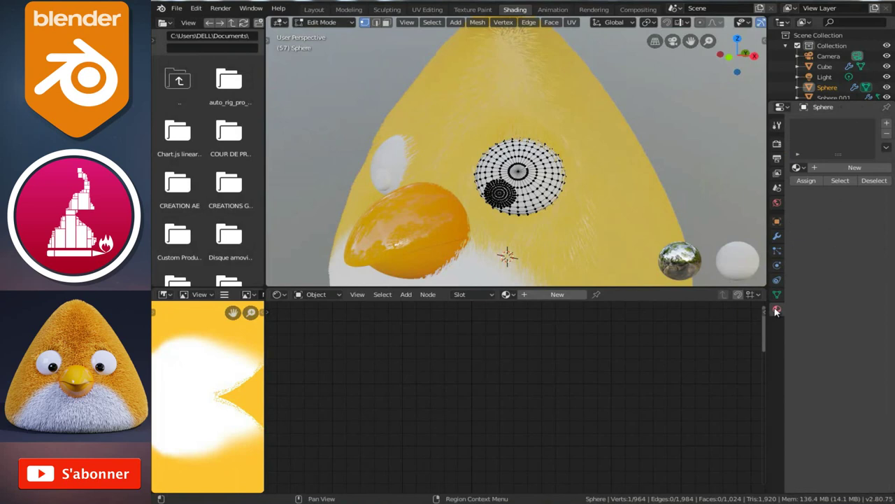
pyautogui.click(885, 124)
pyautogui.click(844, 167)
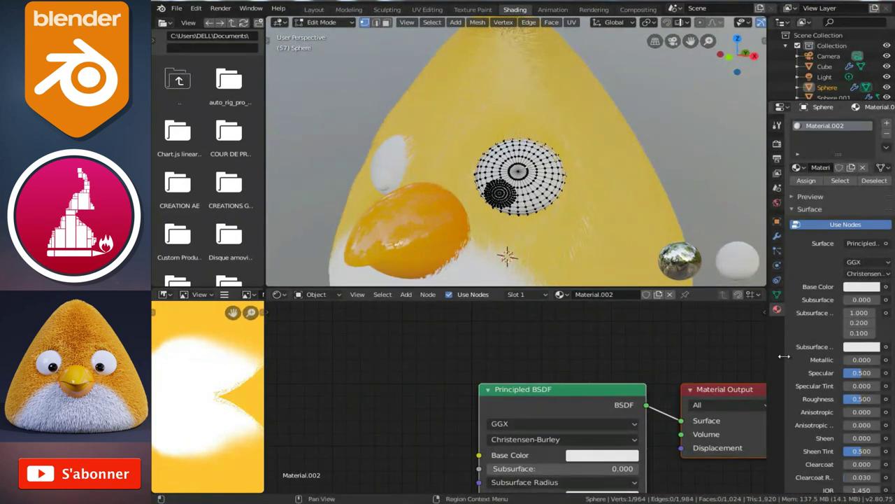
pyautogui.moveTo(784, 356); pyautogui.dragTo(768, 357)
pyautogui.moveTo(858, 398); pyautogui.dragTo(791, 402)
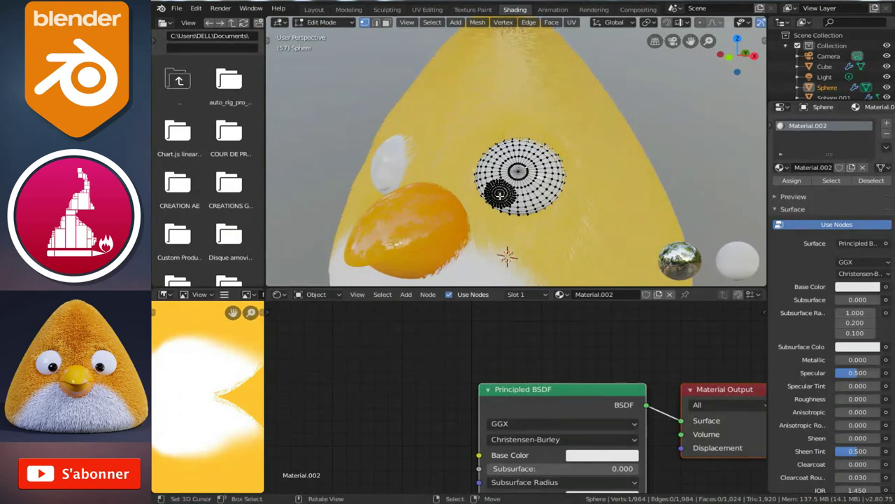
pyautogui.click(887, 124)
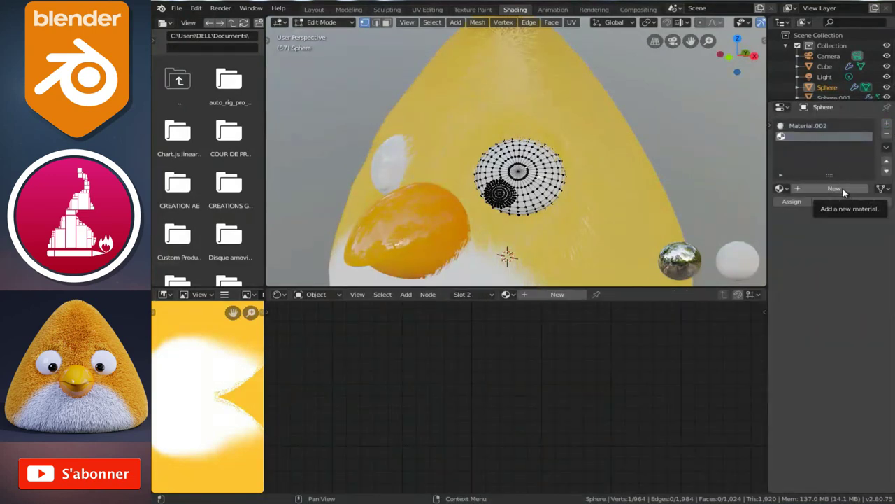
pyautogui.click(842, 187)
# Make Material.003 black with roughness 0.000
pyautogui.click(851, 308)
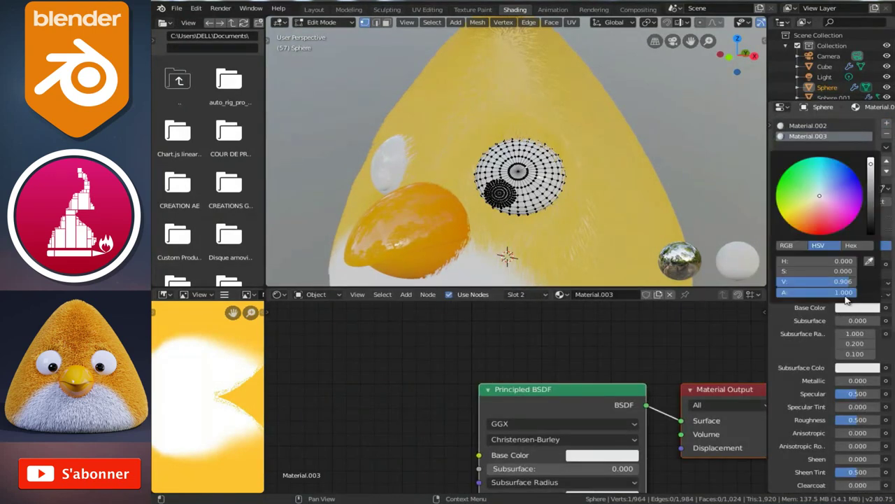
pyautogui.moveTo(872, 180); pyautogui.dragTo(867, 283)
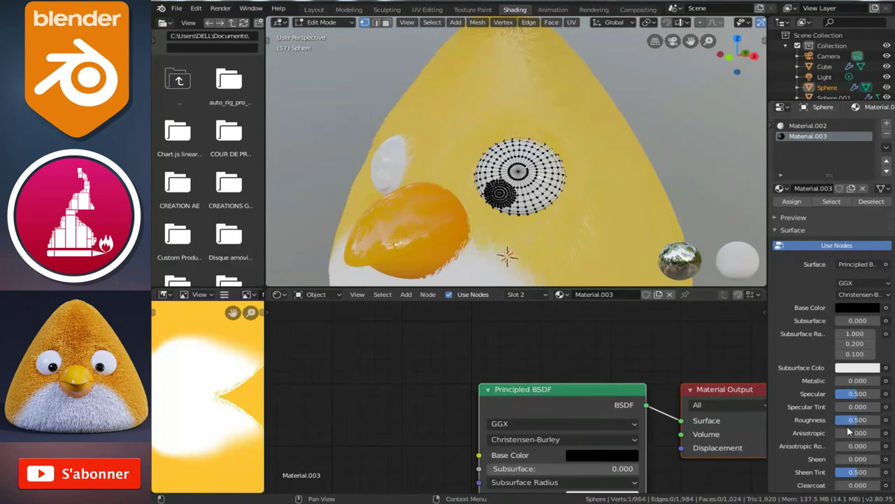
pyautogui.moveTo(857, 419); pyautogui.dragTo(833, 420)
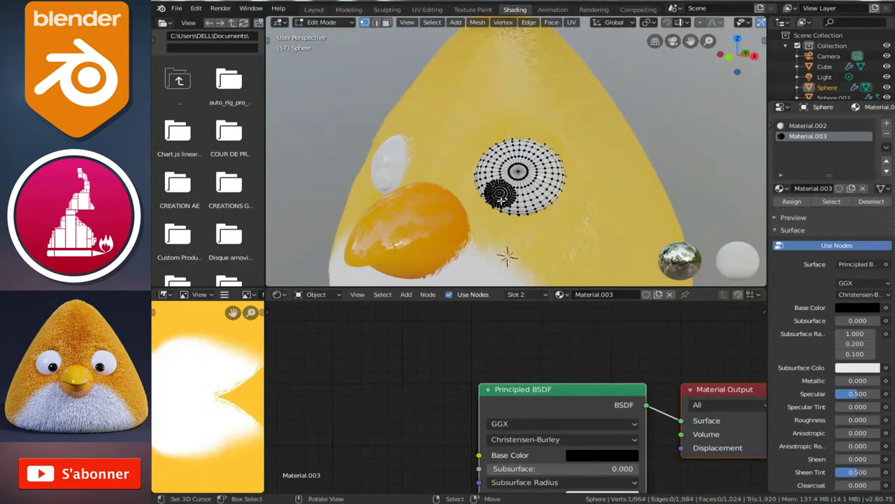
# Select the pupil patch with L, assign Material.003 to it, and return to Object Mode
pyautogui.press('l')
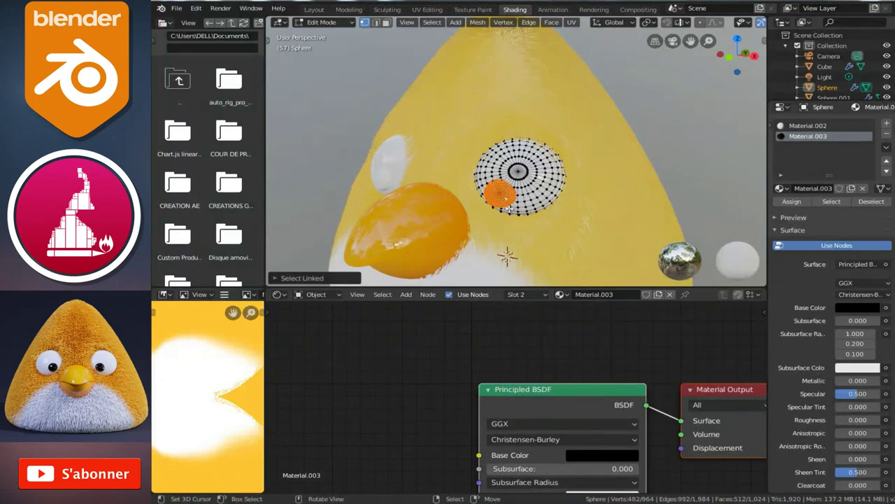
pyautogui.click(792, 202)
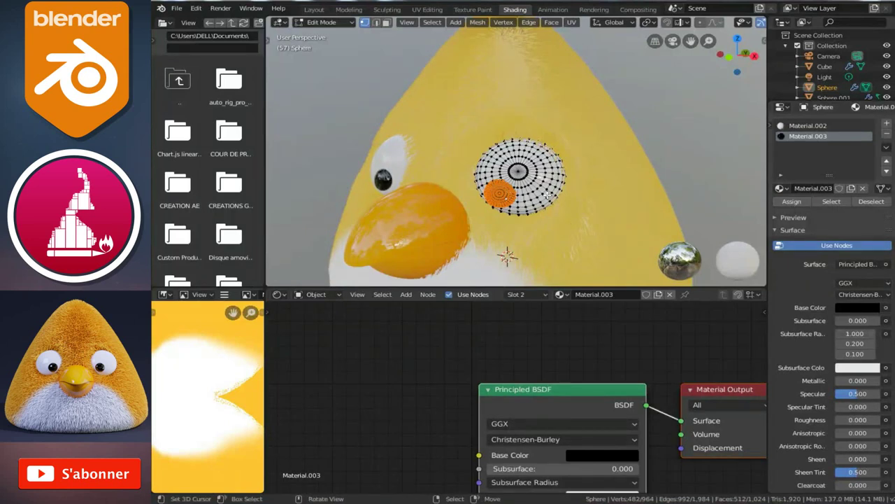
pyautogui.press('Tab')
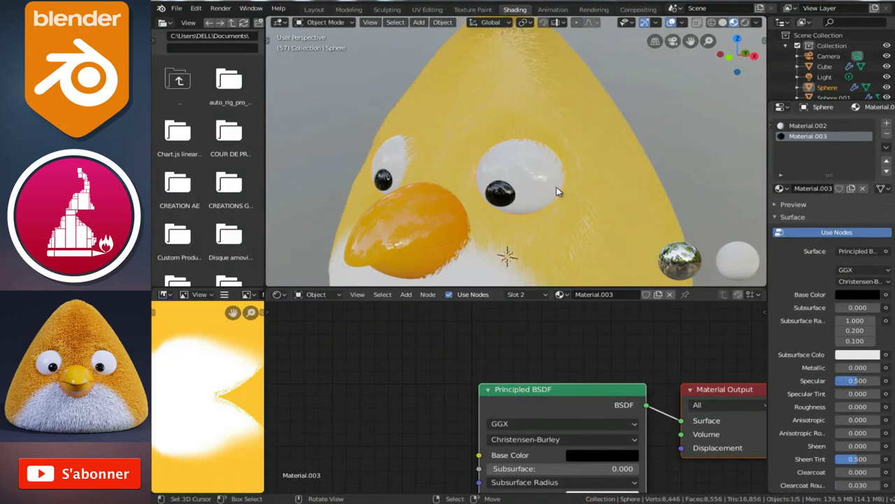
pyautogui.scroll(-2, 568, 188)
pyautogui.scroll(-2, 568, 185)
pyautogui.scroll(-2, 577, 177)
pyautogui.scroll(1, 577, 177)
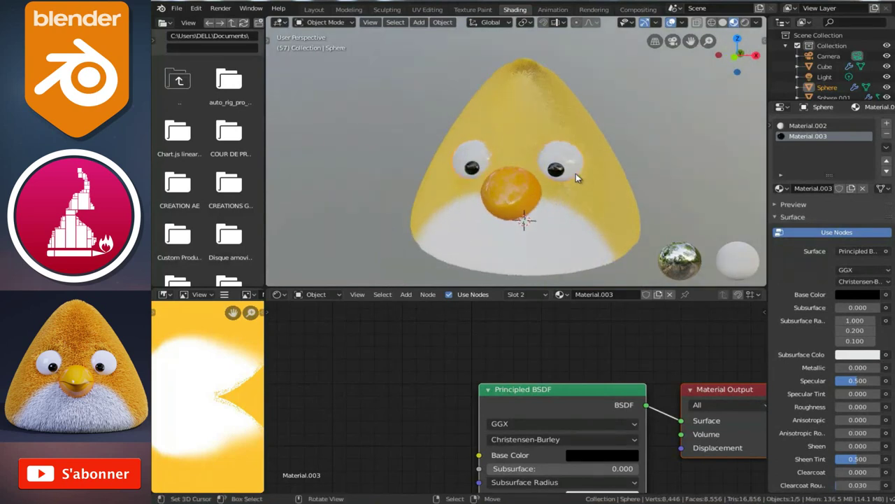
pyautogui.moveTo(586, 181); pyautogui.dragTo(480, 356, button='middle')
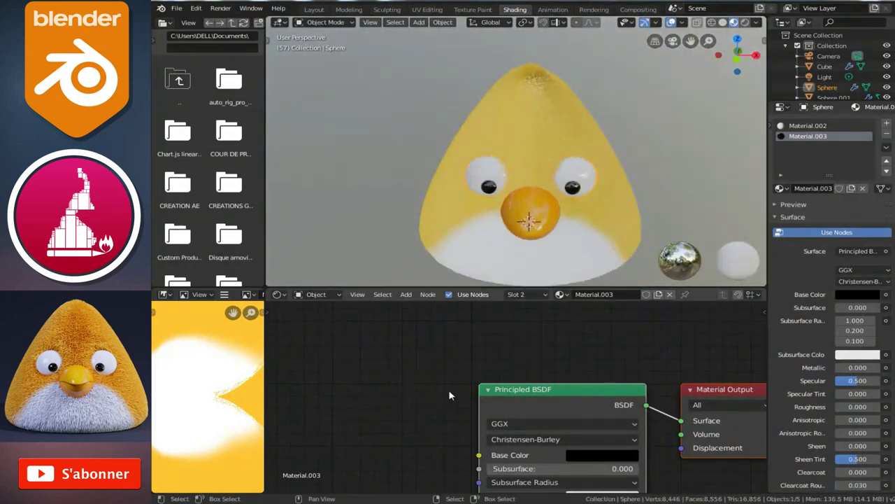
pyautogui.scroll(-2, 448, 393)
# Select the bird's body and bring its ColorRamp and Mix nodes into view
pyautogui.moveTo(457, 409); pyautogui.dragTo(496, 376, button='middle')
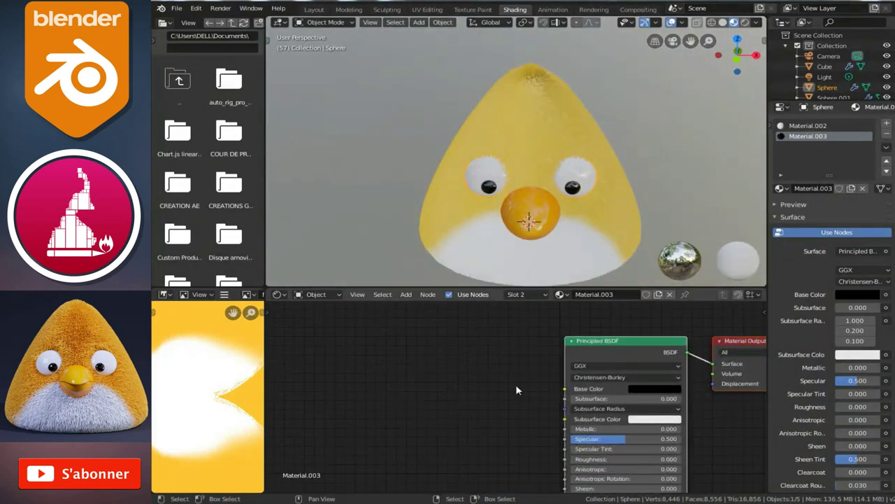
pyautogui.click(555, 150)
pyautogui.moveTo(637, 373); pyautogui.dragTo(620, 355, button='middle')
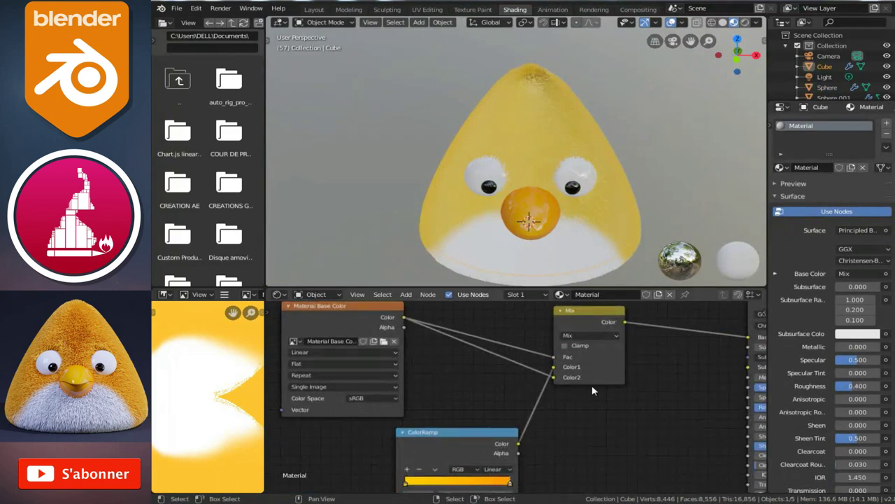
pyautogui.scroll(2, 586, 397)
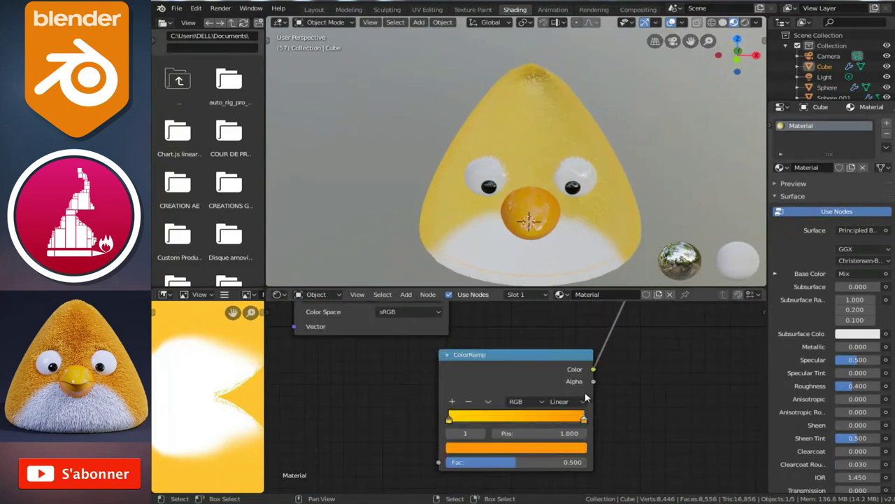
pyautogui.moveTo(530, 210); pyautogui.dragTo(573, 223, button='middle')
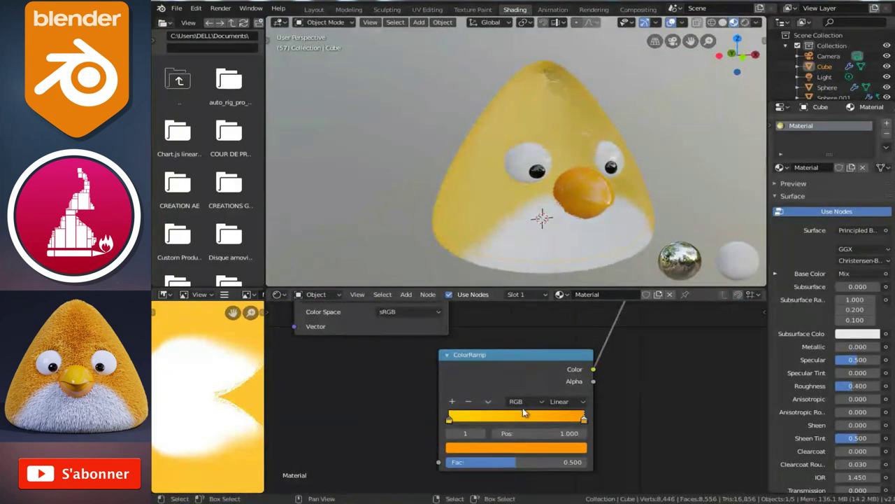
pyautogui.scroll(2, 517, 398)
# Set the ColorRamp's first stop to 0.000 and move the Mix node left
pyautogui.moveTo(426, 429)
pyautogui.mouseDown()
pyautogui.moveTo(507, 427)
pyautogui.moveTo(434, 428)
pyautogui.mouseUp()
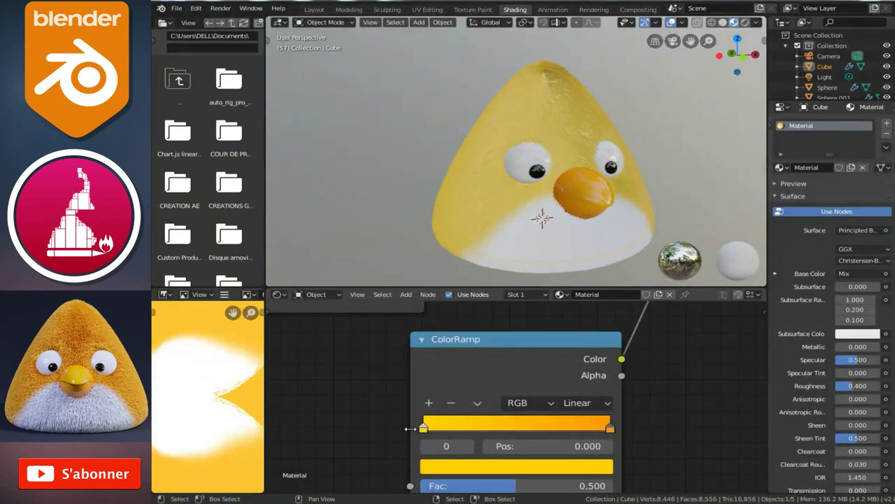
pyautogui.scroll(-3, 554, 392)
pyautogui.moveTo(551, 433)
pyautogui.mouseDown(button='middle')
pyautogui.moveTo(455, 459)
pyautogui.moveTo(496, 444)
pyautogui.mouseUp(button='middle')
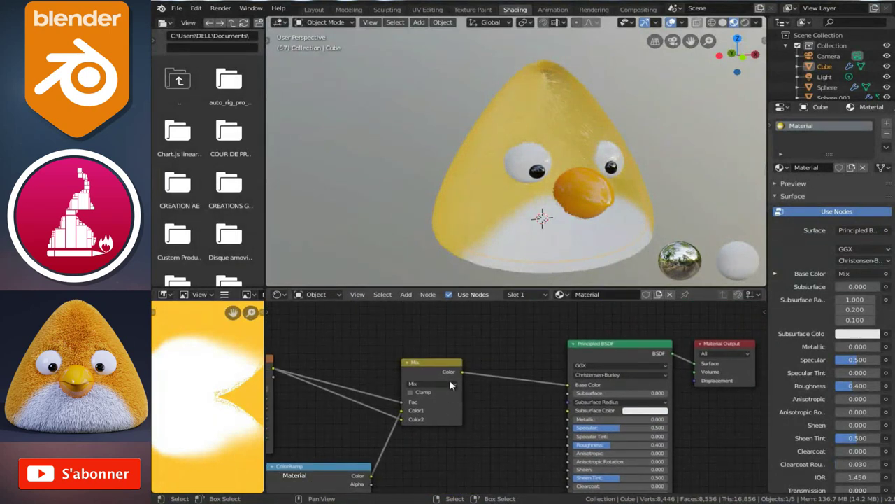
pyautogui.moveTo(455, 363); pyautogui.dragTo(431, 364)
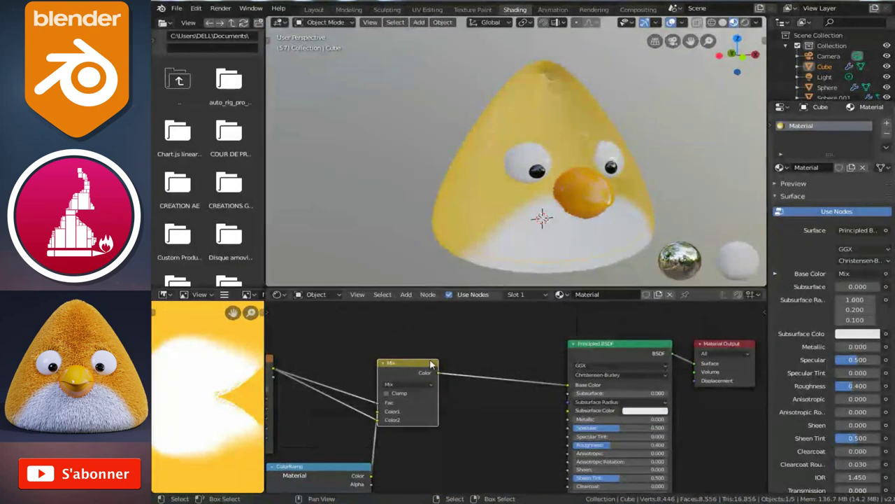
# Insert a new MixRGB node on the link into the Principled BSDF Base Color
pyautogui.click(406, 295)
pyautogui.moveTo(422, 363)
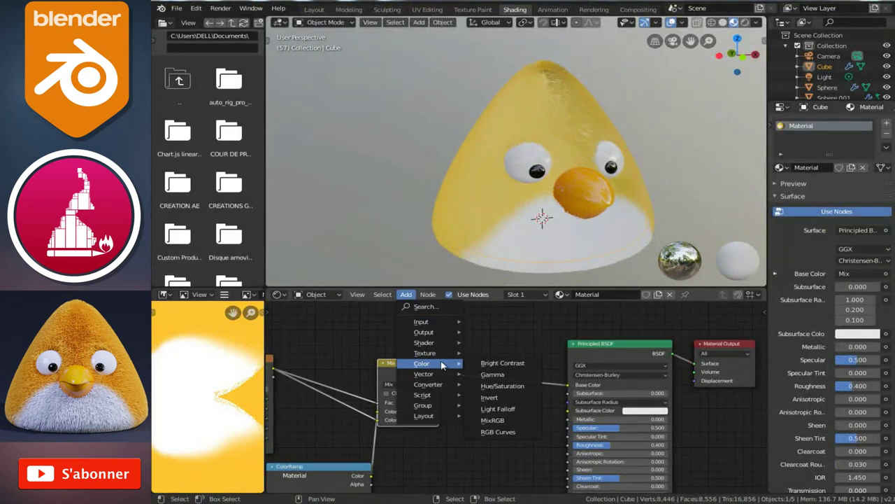
pyautogui.click(493, 420)
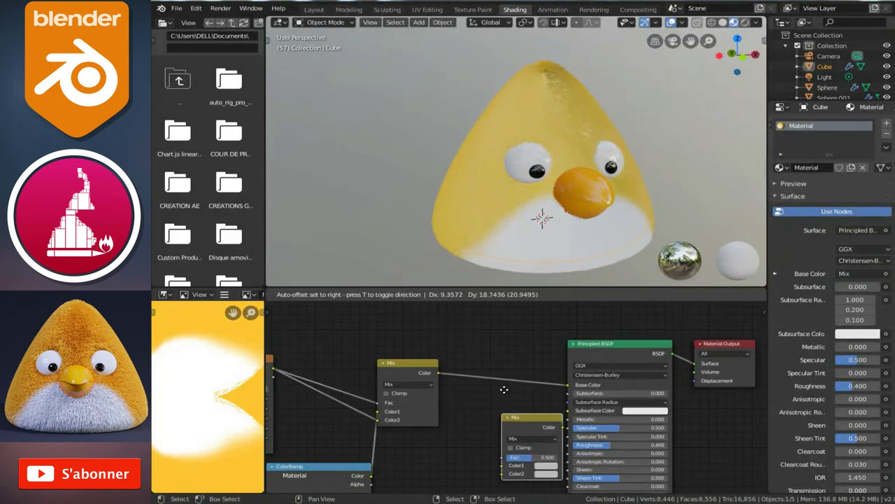
pyautogui.click(494, 336)
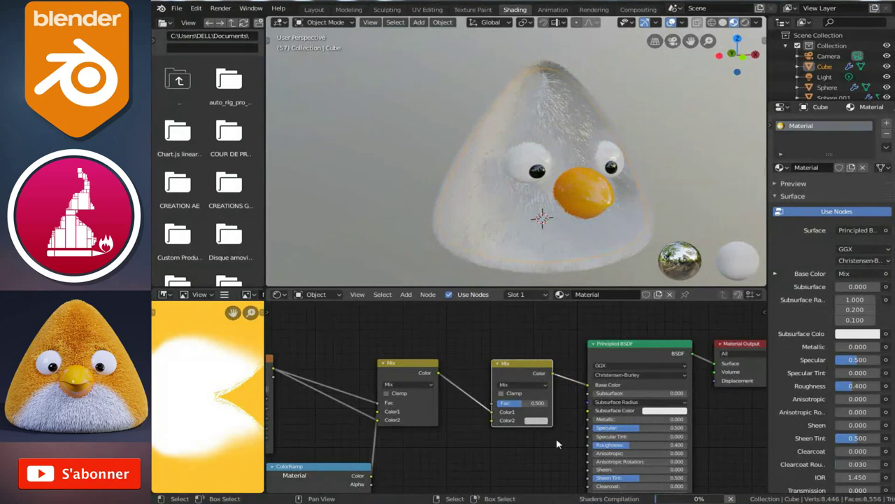
pyautogui.scroll(2, 517, 428)
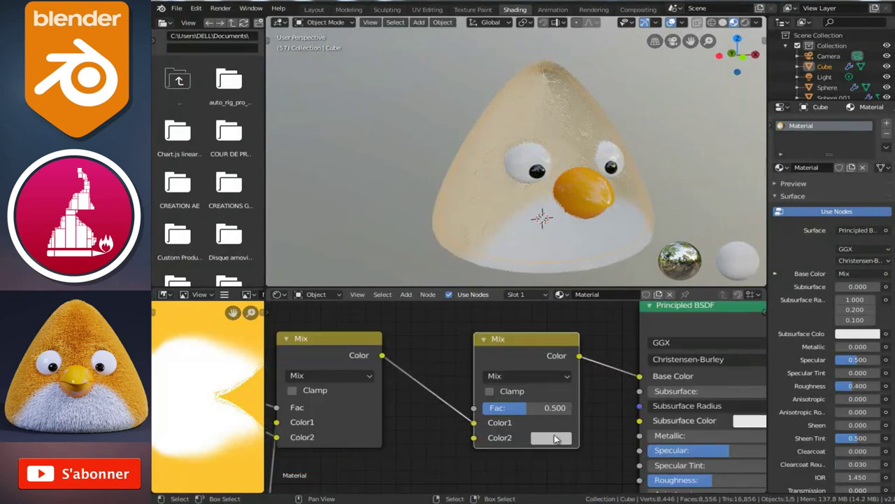
pyautogui.scroll(1, 519, 427)
pyautogui.scroll(1, 520, 425)
# Set the new Mix node's Color2 to bright orange (hue 0.092, full saturation and value)
pyautogui.click(521, 422)
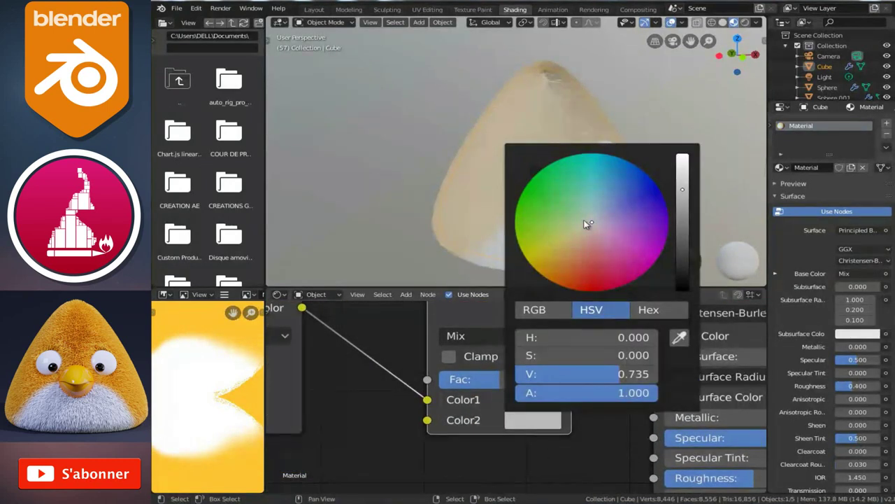
pyautogui.moveTo(585, 222); pyautogui.dragTo(541, 274)
pyautogui.click(683, 182)
pyautogui.moveTo(682, 182); pyautogui.dragTo(692, 148)
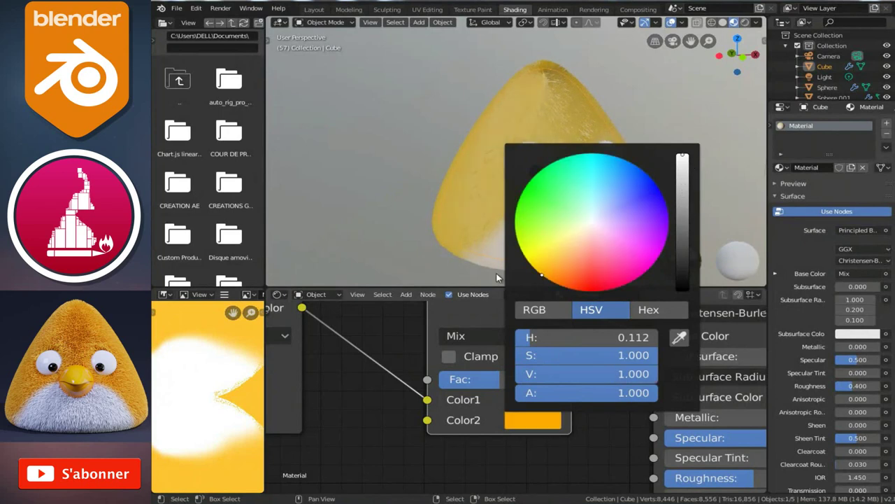
pyautogui.moveTo(551, 278)
pyautogui.mouseDown()
pyautogui.moveTo(550, 293)
pyautogui.moveTo(541, 289)
pyautogui.mouseUp()
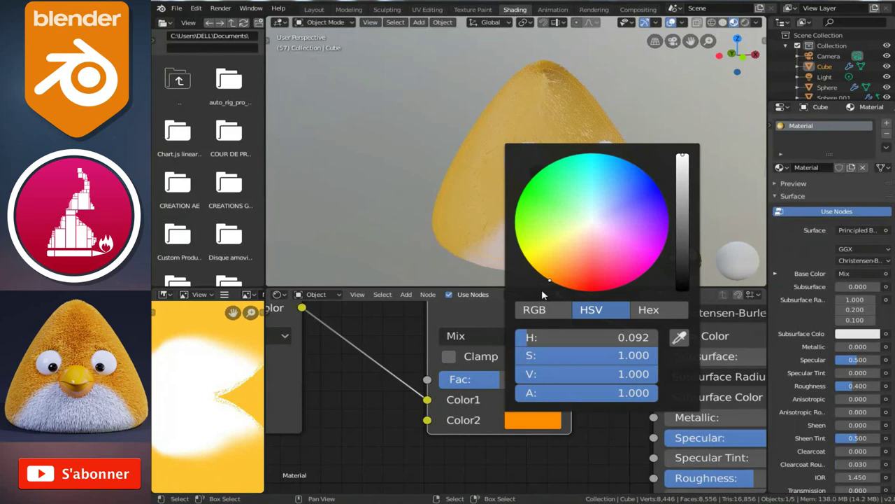
pyautogui.moveTo(478, 212)
pyautogui.mouseDown(button='middle')
pyautogui.moveTo(443, 196)
pyautogui.moveTo(443, 172)
pyautogui.moveTo(443, 201)
pyautogui.moveTo(485, 206)
pyautogui.moveTo(571, 186)
pyautogui.moveTo(528, 180)
pyautogui.mouseUp(button='middle')
pyautogui.moveTo(474, 186)
pyautogui.mouseDown(button='middle')
pyautogui.moveTo(443, 194)
pyautogui.moveTo(422, 148)
pyautogui.moveTo(470, 210)
pyautogui.moveTo(513, 173)
pyautogui.moveTo(525, 210)
pyautogui.mouseUp(button='middle')
pyautogui.moveTo(501, 421); pyautogui.dragTo(505, 429, button='middle')
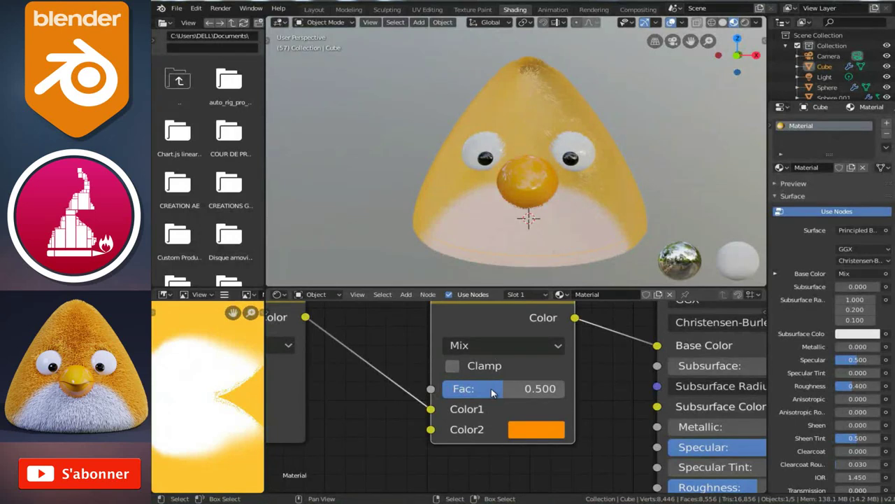
# Set the Mix node's factor to 0.400
pyautogui.moveTo(493, 393); pyautogui.dragTo(456, 391)
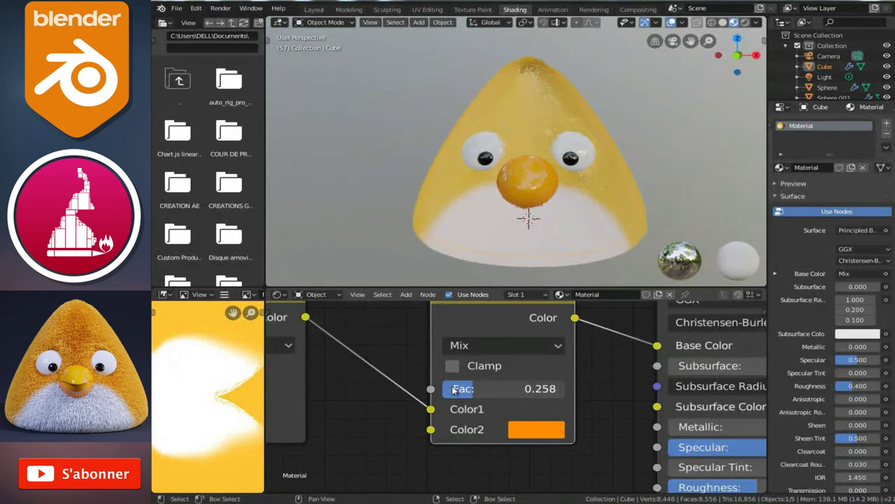
pyautogui.moveTo(598, 188); pyautogui.dragTo(620, 174, button='middle')
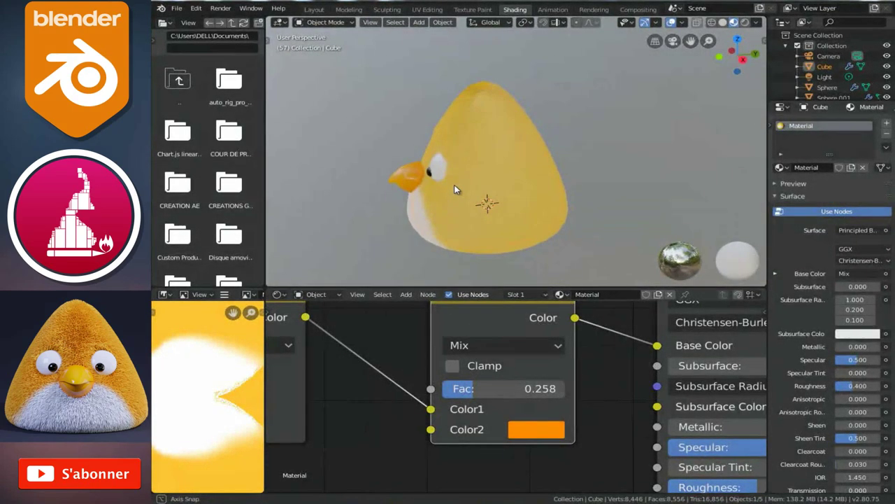
pyautogui.moveTo(620, 173); pyautogui.dragTo(543, 163, button='middle')
pyautogui.moveTo(478, 389); pyautogui.dragTo(497, 389)
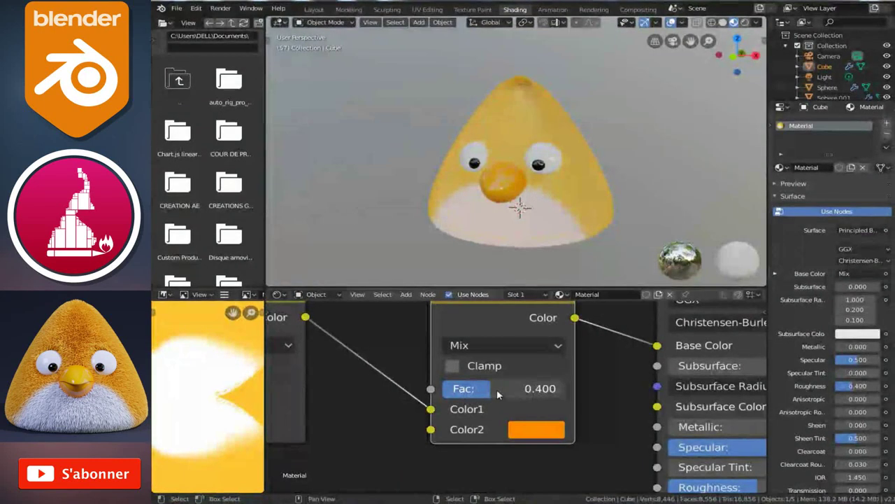
# Plug the first Mix output into the second Mix's Fac and move the Color1 link to Color2
pyautogui.scroll(-3, 501, 390)
pyautogui.moveTo(362, 393); pyautogui.dragTo(442, 404, button='middle')
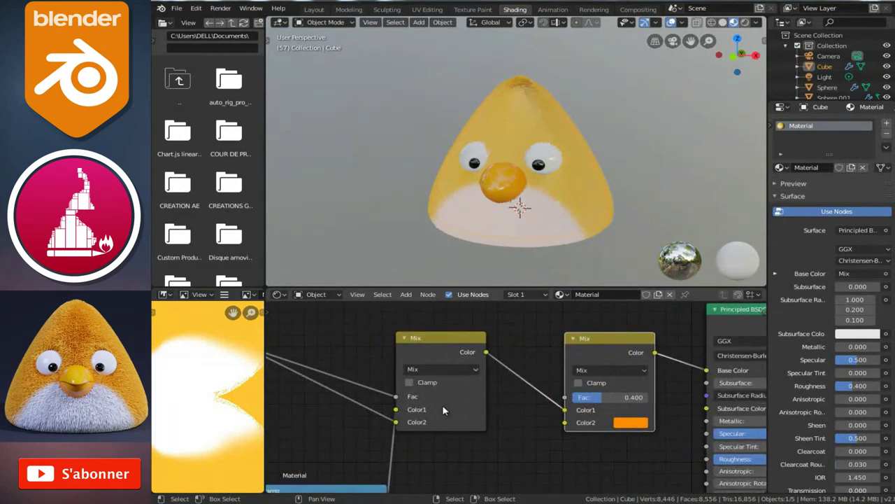
pyautogui.scroll(-1, 420, 391)
pyautogui.moveTo(375, 365); pyautogui.dragTo(611, 421)
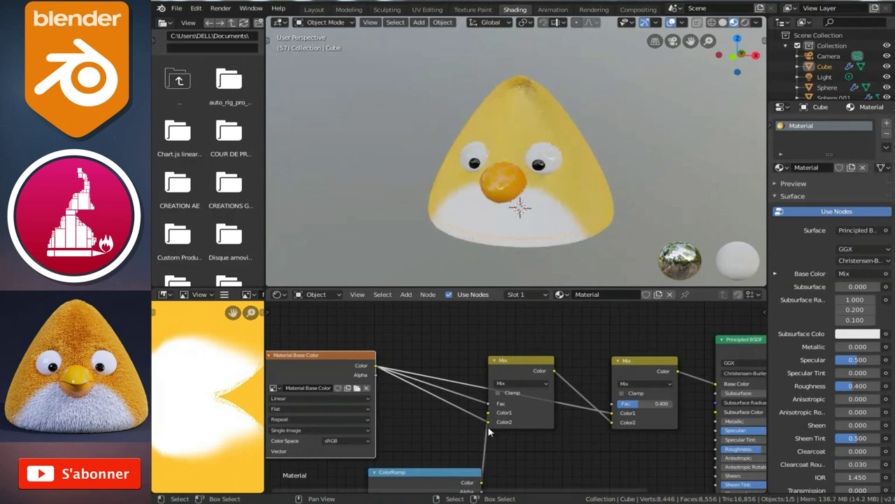
pyautogui.moveTo(556, 429); pyautogui.dragTo(509, 417, button='middle')
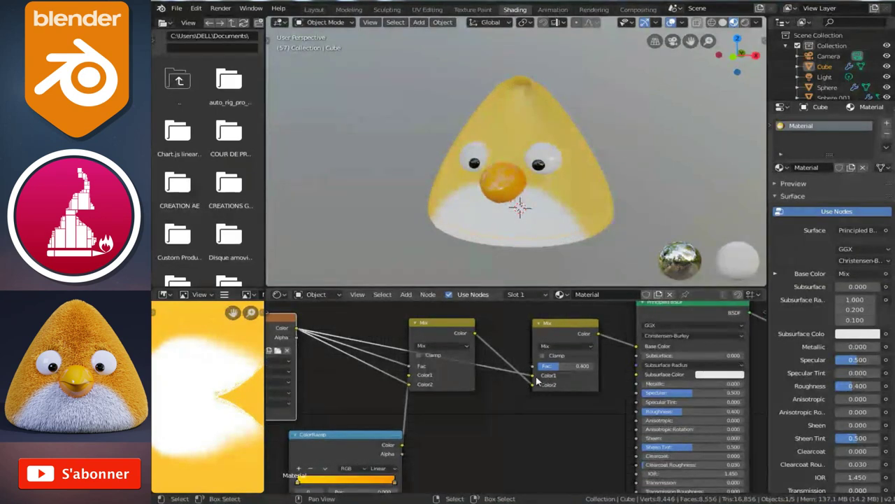
pyautogui.scroll(2, 539, 381)
pyautogui.moveTo(542, 380); pyautogui.dragTo(516, 422, button='middle')
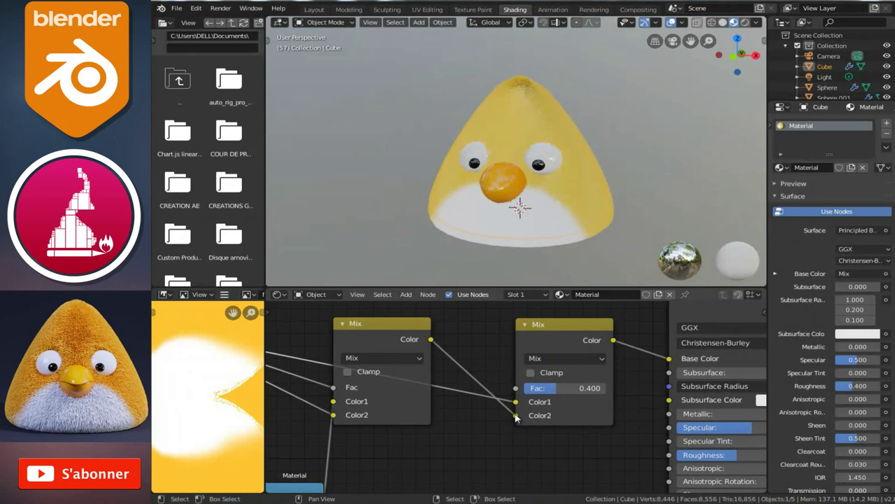
pyautogui.moveTo(515, 416); pyautogui.dragTo(516, 387)
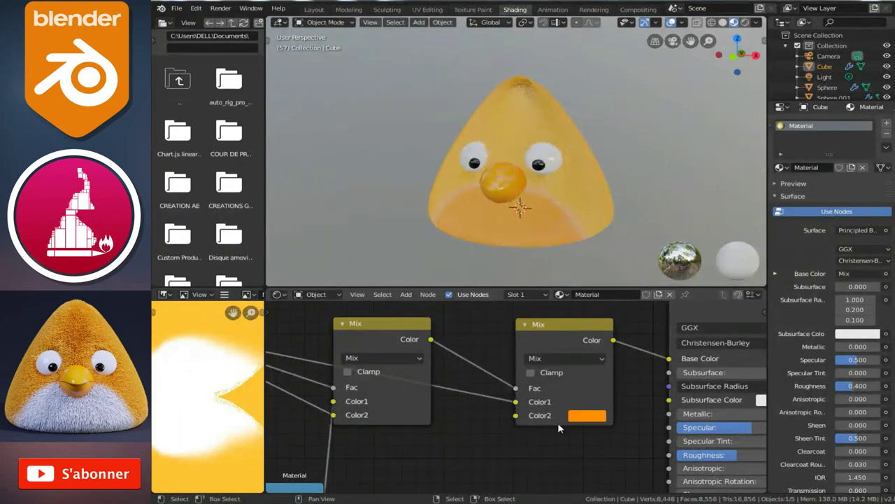
pyautogui.moveTo(516, 403); pyautogui.dragTo(517, 415)
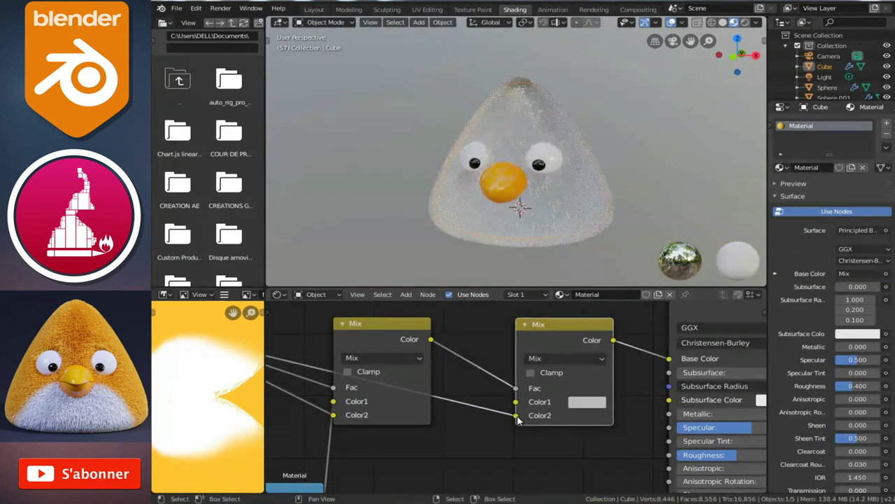
# Set the second Mix node's Color1 to deep orange-red (hue 0.051, full saturation and value)
pyautogui.click(585, 408)
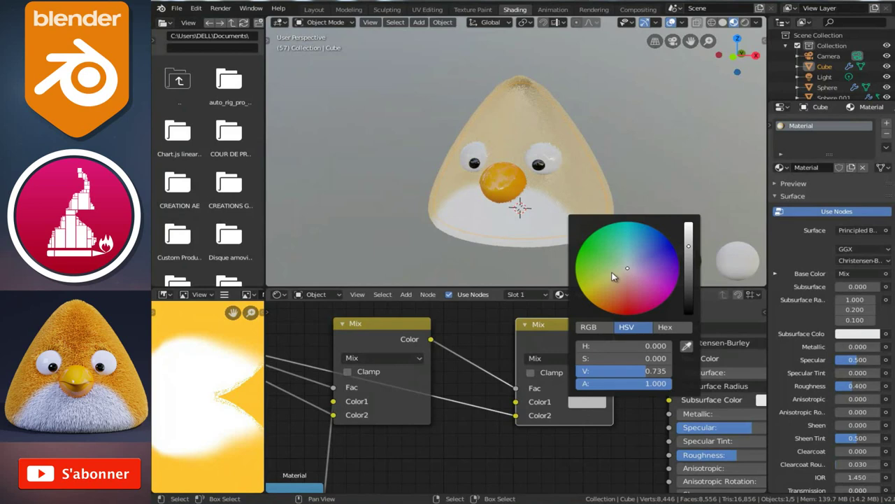
pyautogui.moveTo(692, 250); pyautogui.dragTo(690, 222)
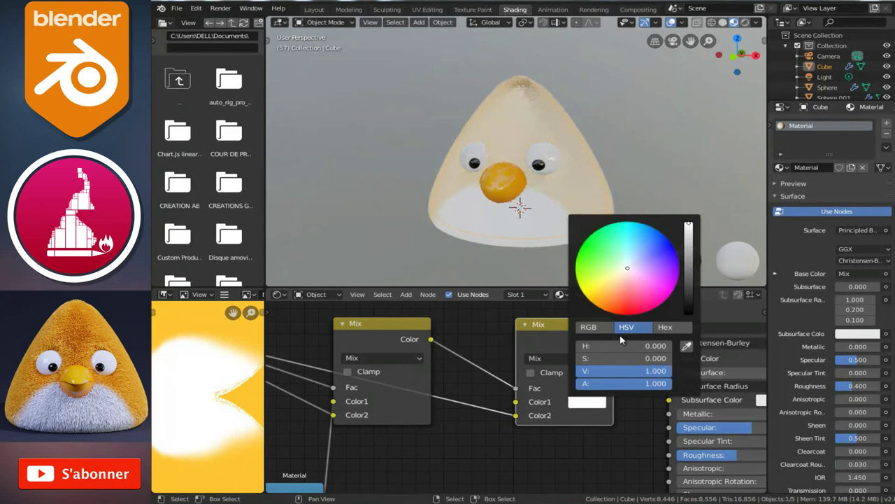
pyautogui.moveTo(616, 315); pyautogui.dragTo(605, 310)
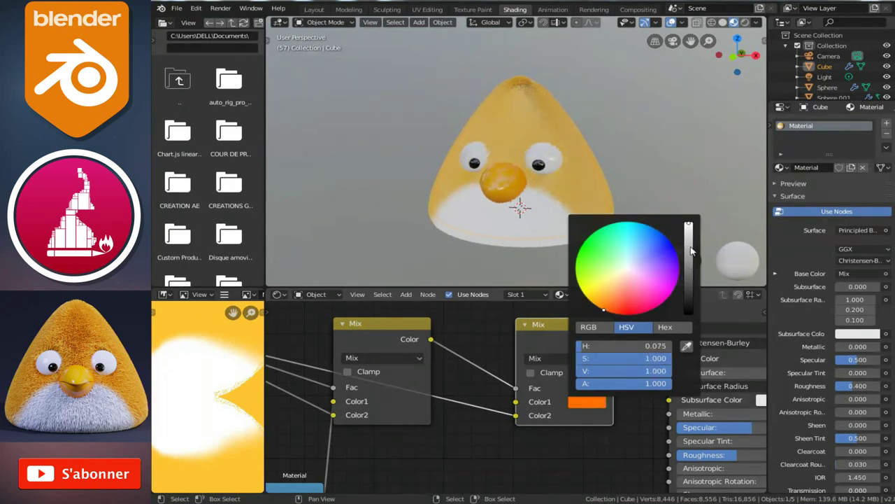
pyautogui.moveTo(614, 312); pyautogui.dragTo(611, 317)
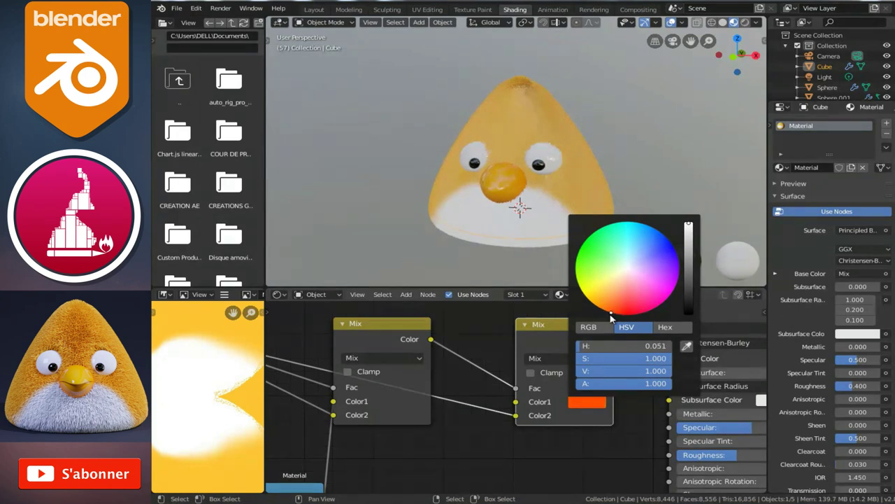
# Orbit and zoom around the bird to inspect the warmer orange-yellow body
pyautogui.scroll(3, 442, 160)
pyautogui.moveTo(443, 160)
pyautogui.mouseDown(button='middle')
pyautogui.moveTo(527, 196)
pyautogui.moveTo(466, 156)
pyautogui.mouseUp(button='middle')
pyautogui.moveTo(432, 122)
pyautogui.mouseDown(button='middle')
pyautogui.moveTo(444, 135)
pyautogui.moveTo(496, 145)
pyautogui.mouseUp(button='middle')
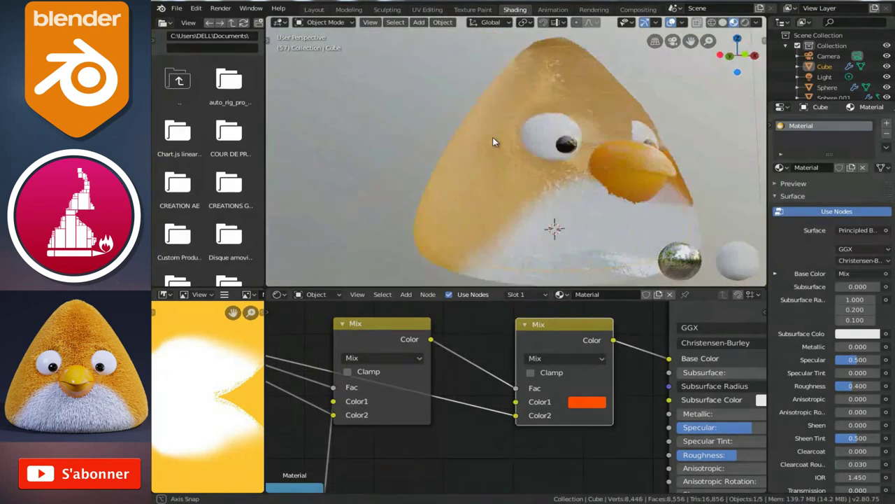
pyautogui.scroll(-5, 497, 145)
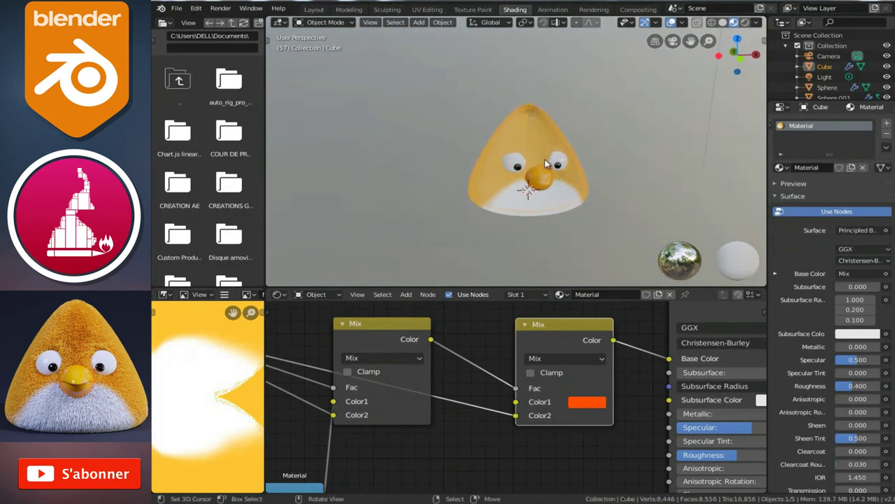
pyautogui.scroll(2, 639, 164)
pyautogui.moveTo(642, 166)
pyautogui.mouseDown(button='middle')
pyautogui.moveTo(563, 181)
pyautogui.moveTo(533, 162)
pyautogui.moveTo(570, 156)
pyautogui.mouseUp(button='middle')
pyautogui.scroll(2, 566, 179)
pyautogui.scroll(1, 533, 162)
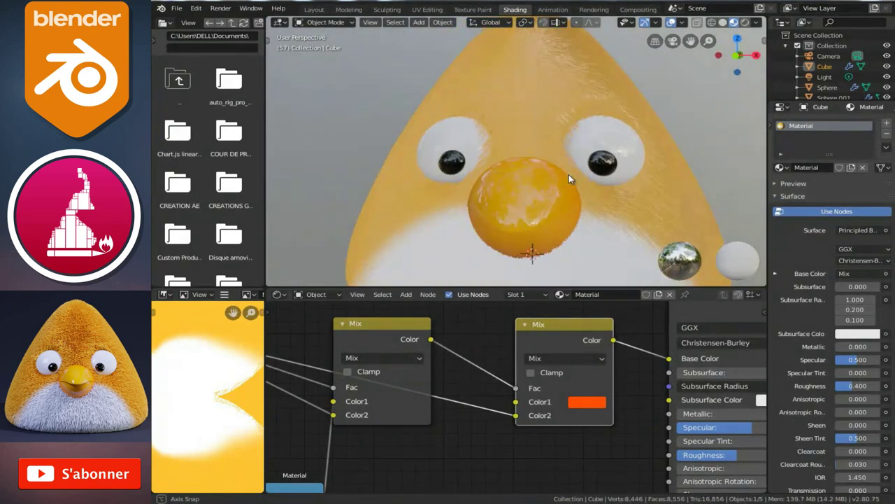
pyautogui.scroll(-4, 536, 182)
pyautogui.scroll(-1, 536, 182)
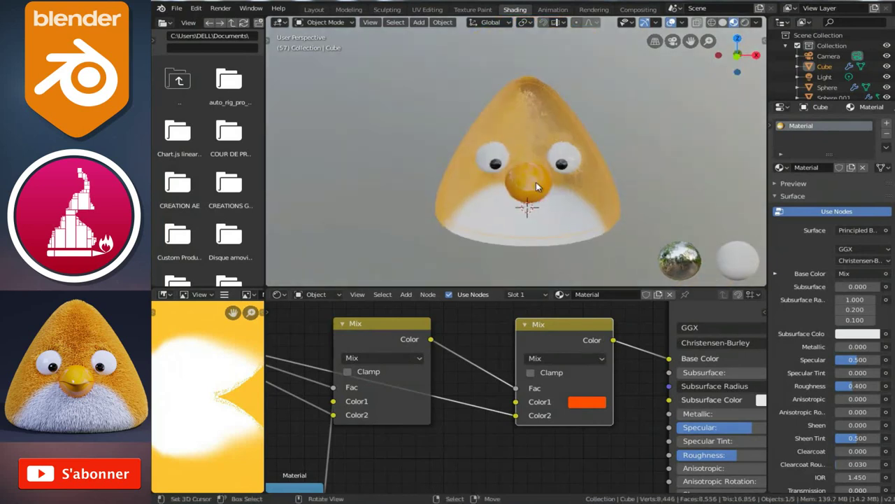
# In the Layout front view, raise the bird's body, eyes and beak 0.245 m along Z
pyautogui.click(314, 10)
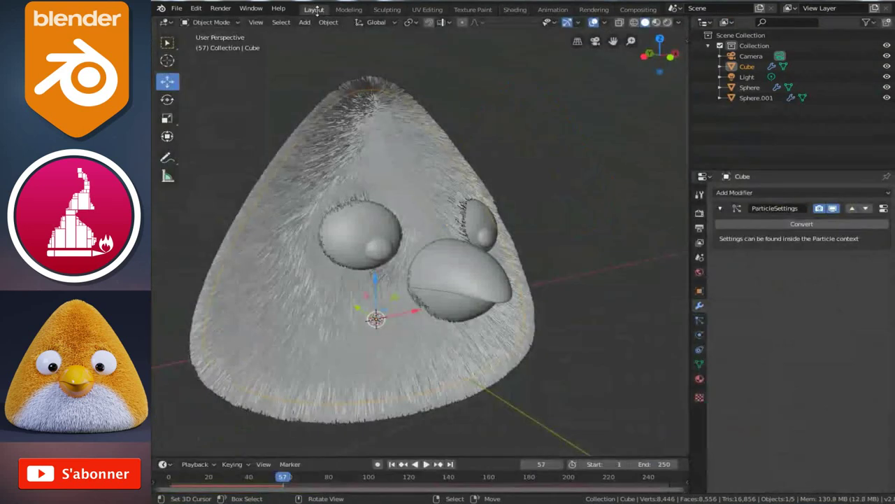
pyautogui.scroll(-3, 431, 248)
pyautogui.moveTo(431, 248); pyautogui.dragTo(530, 243, button='middle')
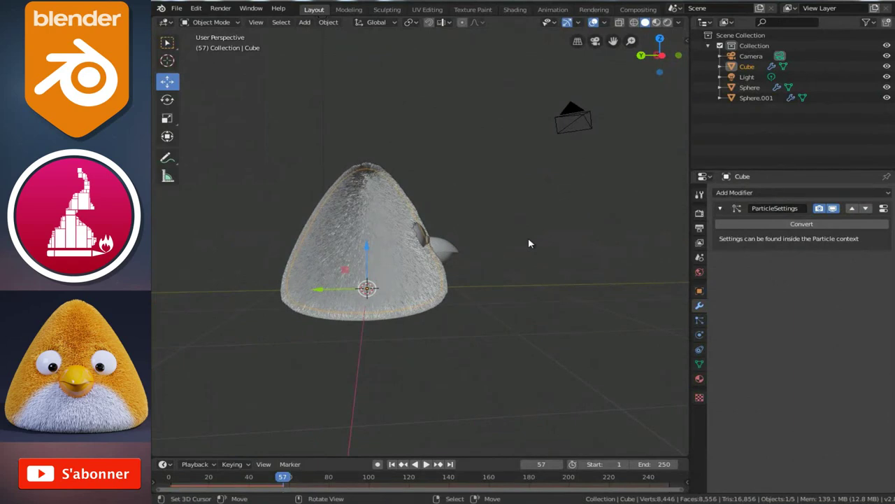
pyautogui.press('KP_1')
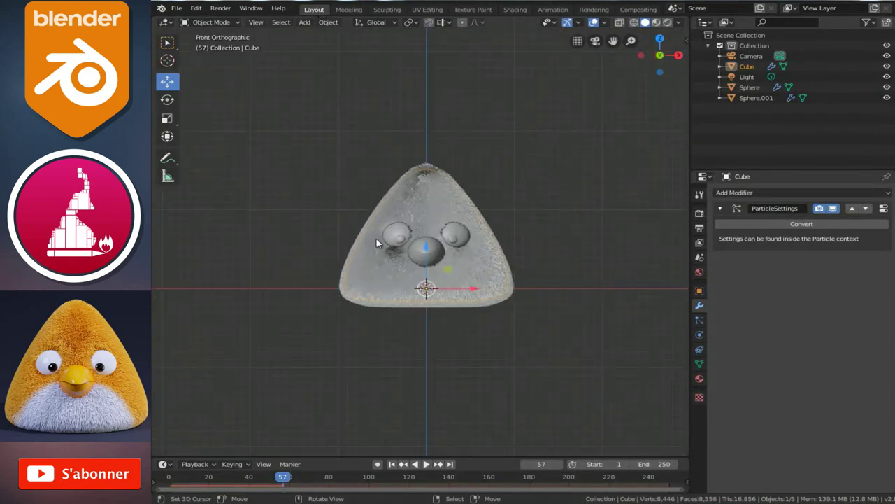
pyautogui.moveTo(253, 110); pyautogui.dragTo(589, 359)
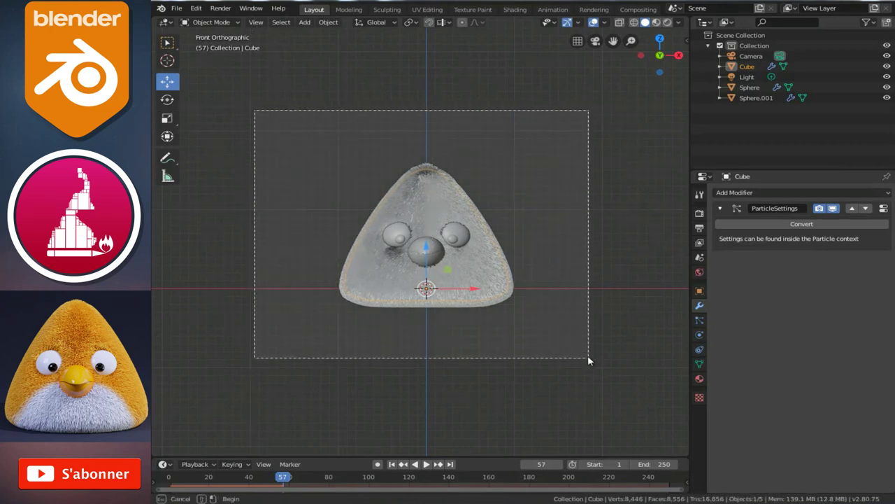
pyautogui.moveTo(428, 235); pyautogui.dragTo(422, 212)
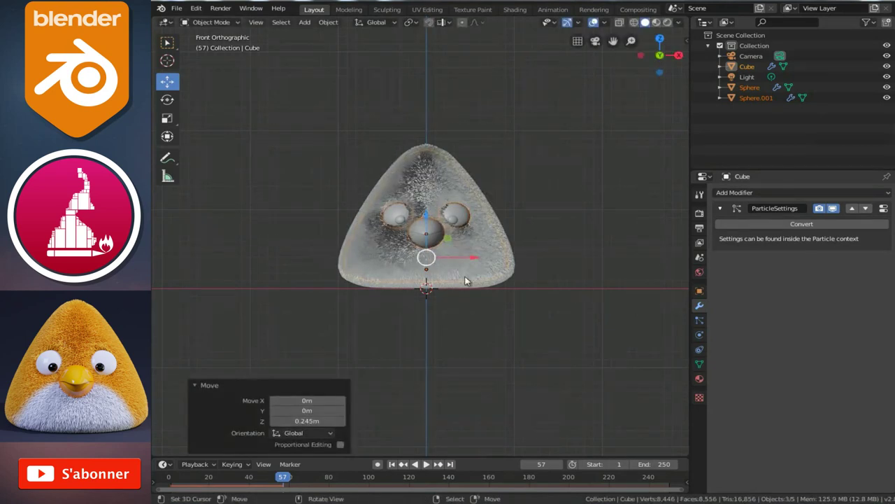
# Save bird.blend and keep only the body selected
pyautogui.hotkey('ctrl', 's')
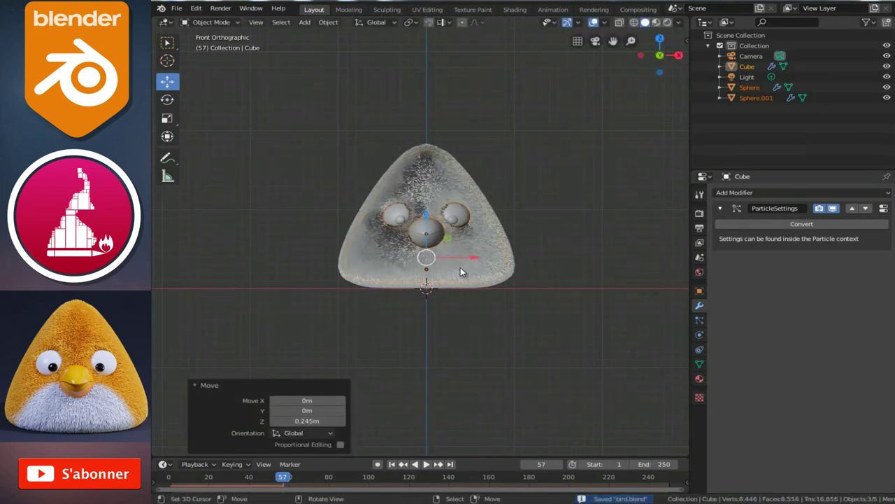
pyautogui.click(460, 275)
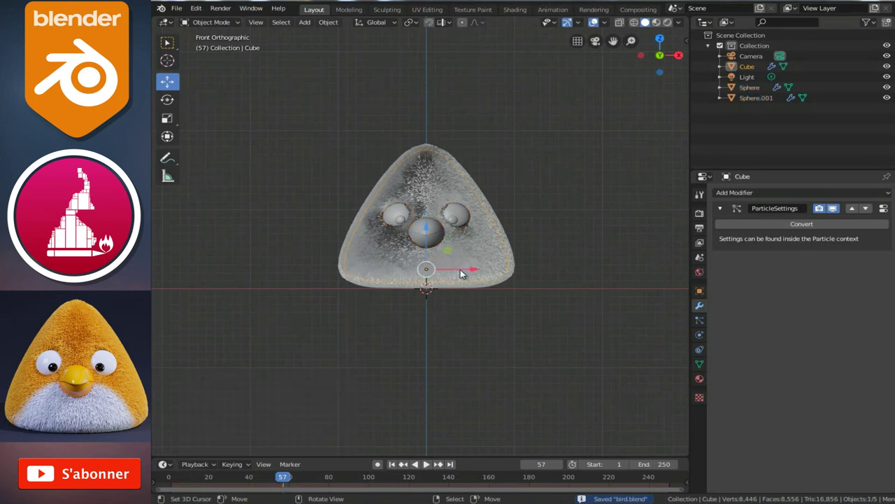
pyautogui.scroll(2, 407, 301)
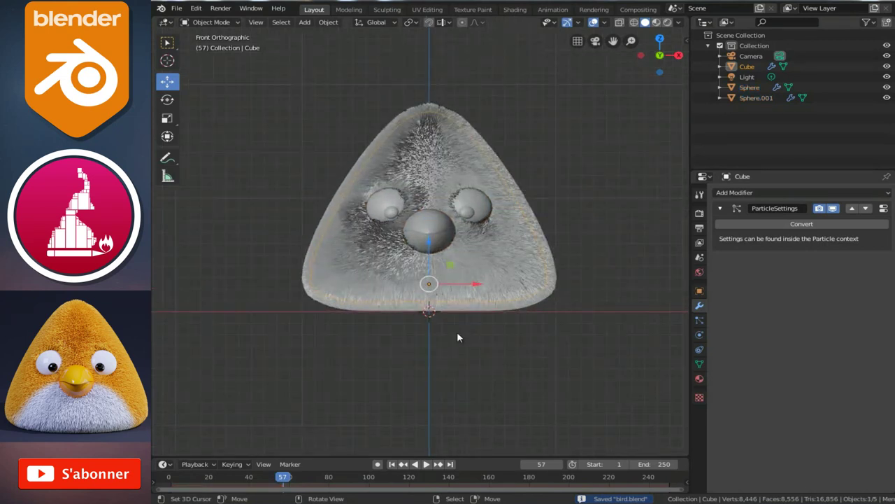
pyautogui.hotkey('shift', 'a')
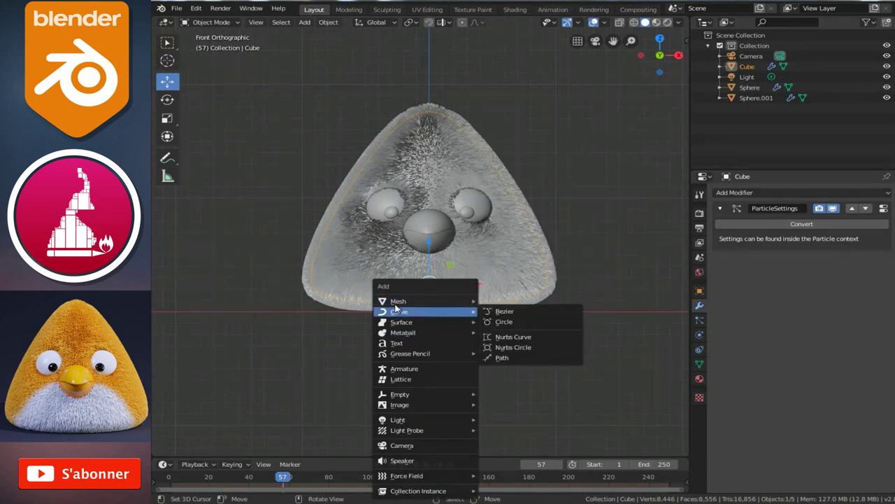
# Add a plane under the bird and scale it to 3.595 as a floor
pyautogui.moveTo(398, 301)
pyautogui.click(517, 117)
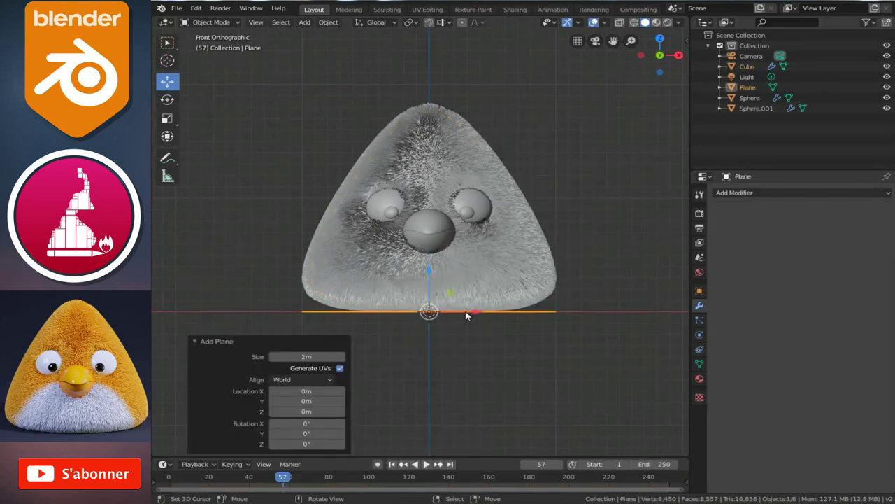
pyautogui.scroll(-2, 411, 314)
pyautogui.press('s')
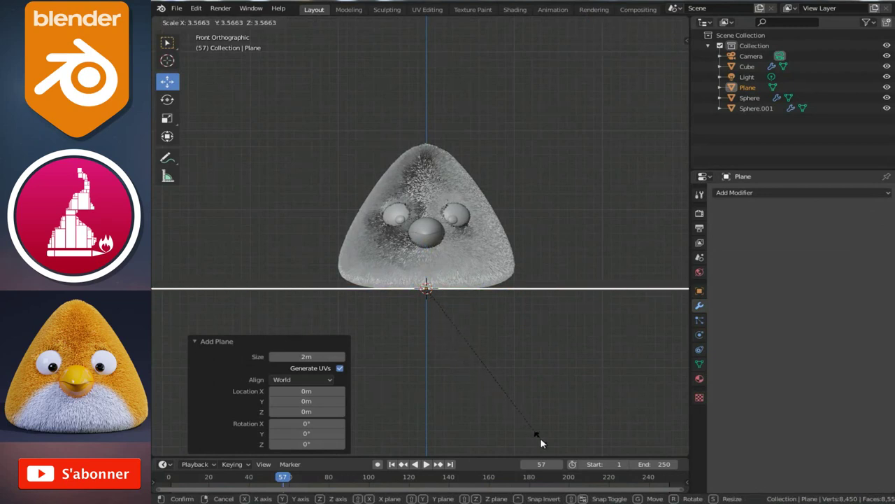
pyautogui.click(540, 437)
pyautogui.scroll(-1, 493, 328)
pyautogui.moveTo(493, 328); pyautogui.dragTo(571, 315, button='middle')
# Select the camera and show its transform values in the sidebar
pyautogui.scroll(-2, 564, 236)
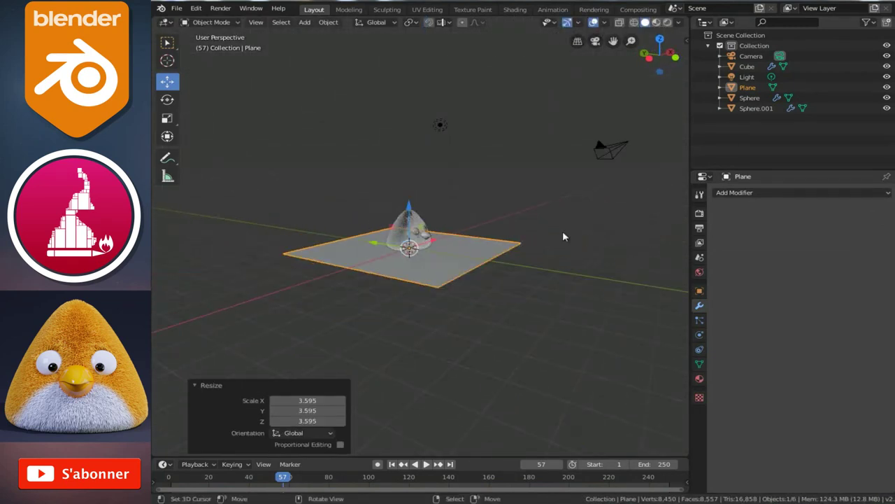
pyautogui.click(599, 156)
pyautogui.moveTo(538, 186)
pyautogui.mouseDown(button='middle')
pyautogui.moveTo(579, 204)
pyautogui.moveTo(551, 232)
pyautogui.mouseUp(button='middle')
pyautogui.press('n')
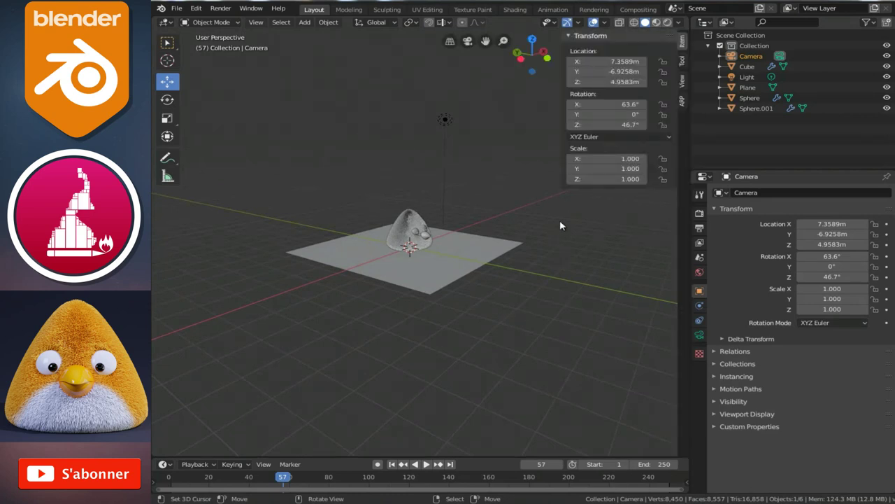
pyautogui.scroll(-2, 496, 218)
pyautogui.keyDown('shift'); pyautogui.moveTo(496, 218); pyautogui.dragTo(457, 237, button='middle'); pyautogui.keyUp('shift')
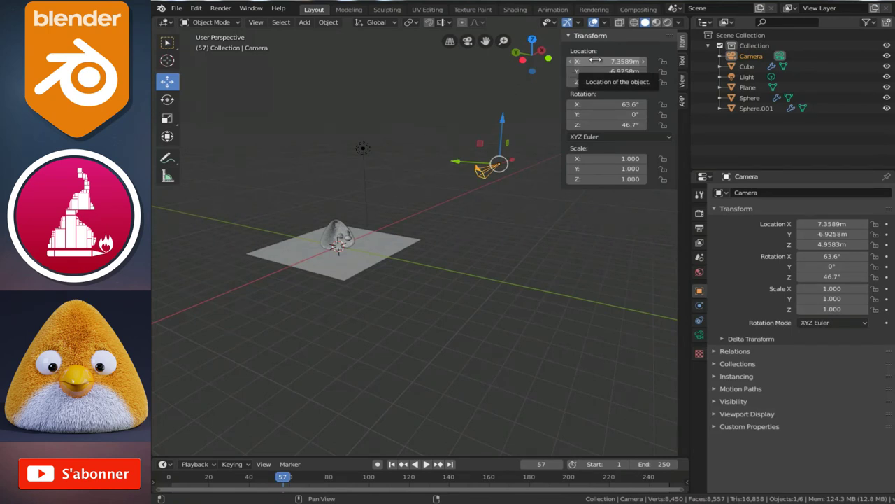
# Set the camera's X location and its Z height to 0 m
pyautogui.click(595, 61)
pyautogui.write('0')
pyautogui.press('Return')
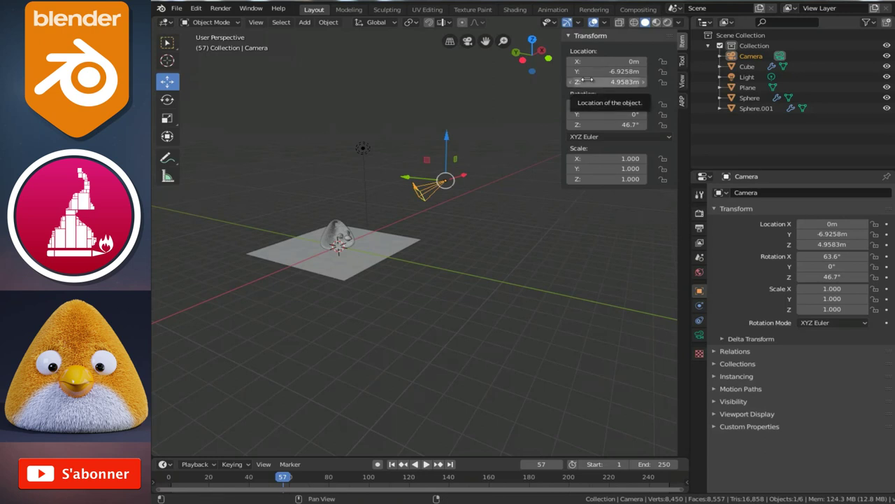
pyautogui.moveTo(454, 238); pyautogui.dragTo(422, 227, button='middle')
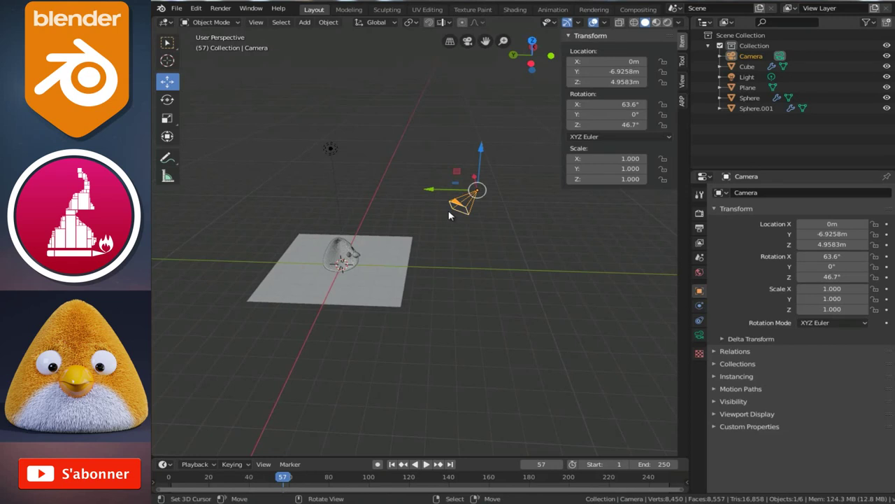
pyautogui.click(610, 82)
pyautogui.write('0')
pyautogui.press('Return')
# Set the camera rotation to Z 0° and X 90°
pyautogui.moveTo(413, 266)
pyautogui.mouseDown(button='middle')
pyautogui.moveTo(454, 261)
pyautogui.moveTo(493, 281)
pyautogui.mouseUp(button='middle')
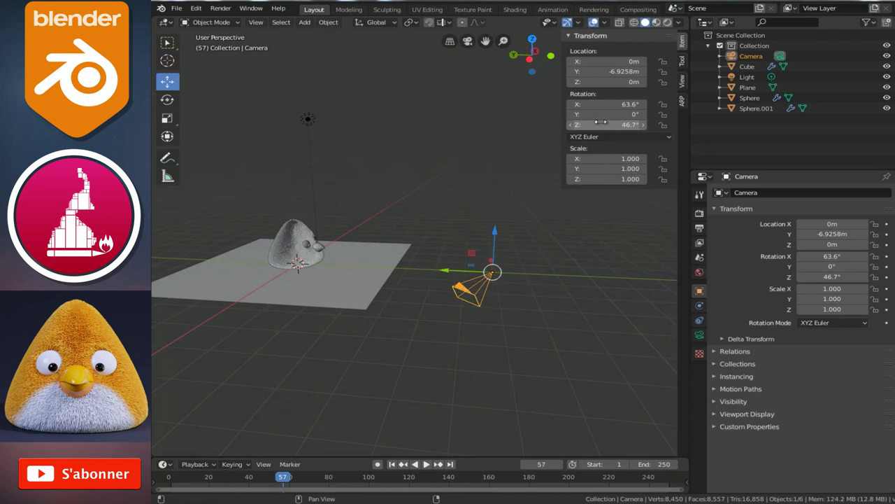
pyautogui.moveTo(433, 278); pyautogui.dragTo(433, 284, button='middle')
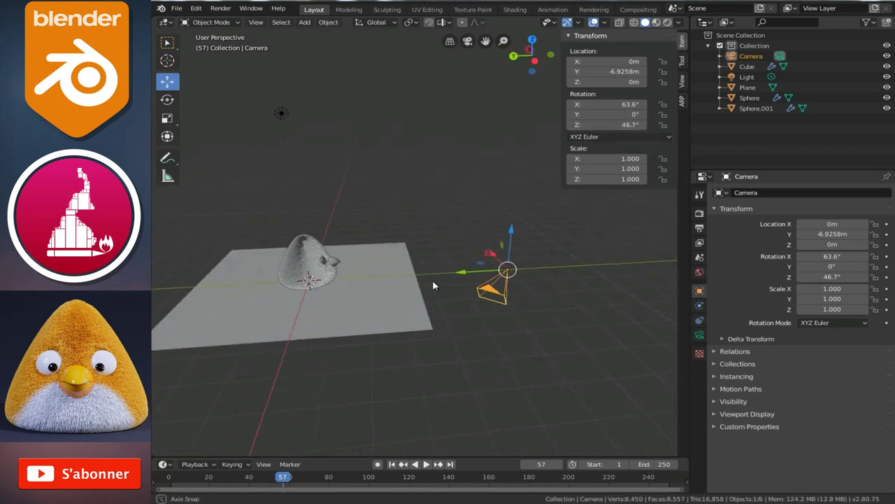
pyautogui.click(594, 125)
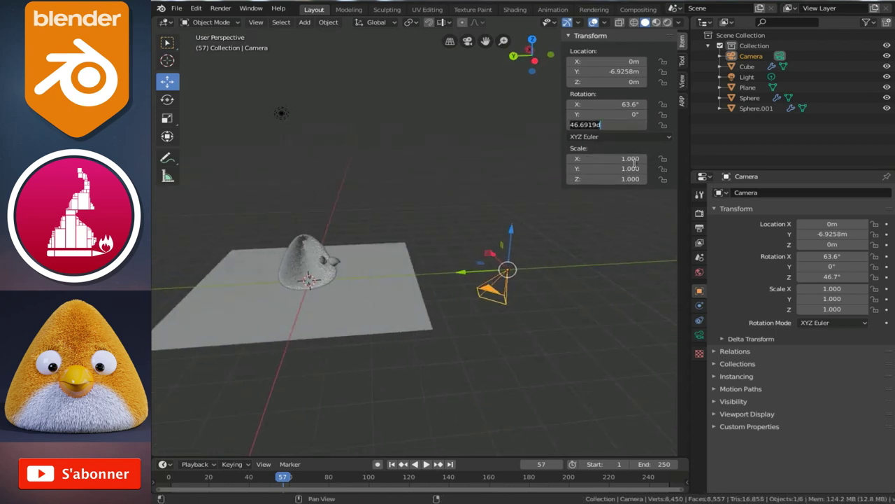
pyautogui.write('0')
pyautogui.press('Return')
pyautogui.moveTo(432, 269); pyautogui.dragTo(436, 280, button='middle')
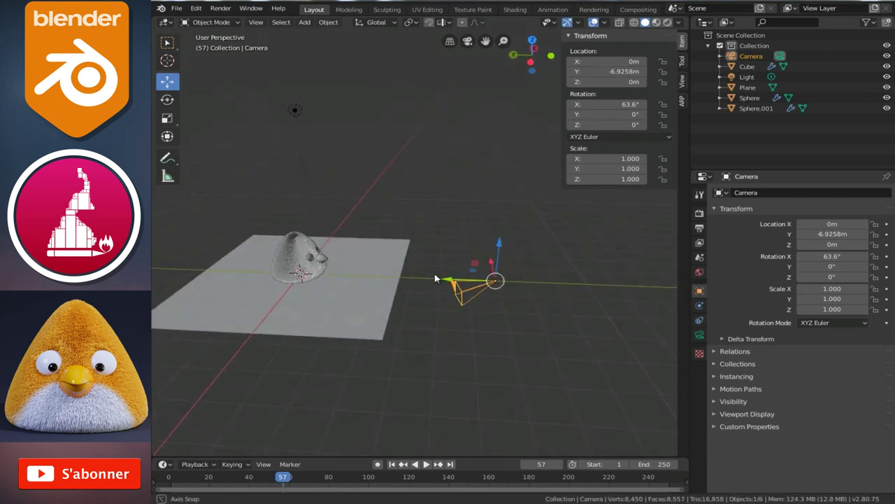
pyautogui.click(606, 105)
pyautogui.write('90')
pyautogui.press('Return')
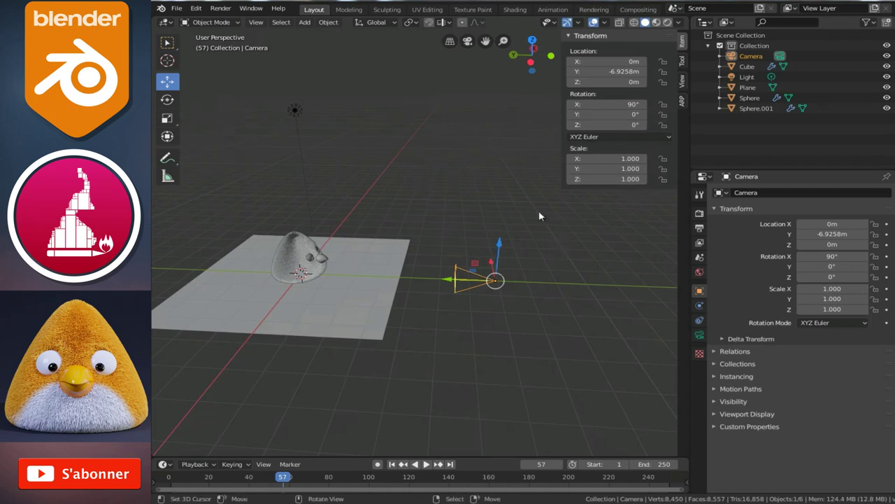
# Hide the sidebar and view the bird through the camera (Numpad 0)
pyautogui.moveTo(507, 257); pyautogui.dragTo(482, 255, button='middle')
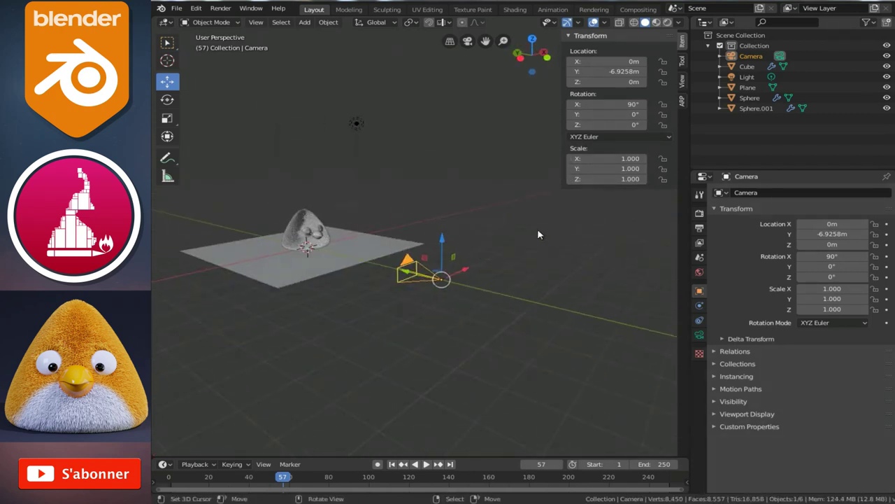
pyautogui.click(683, 81)
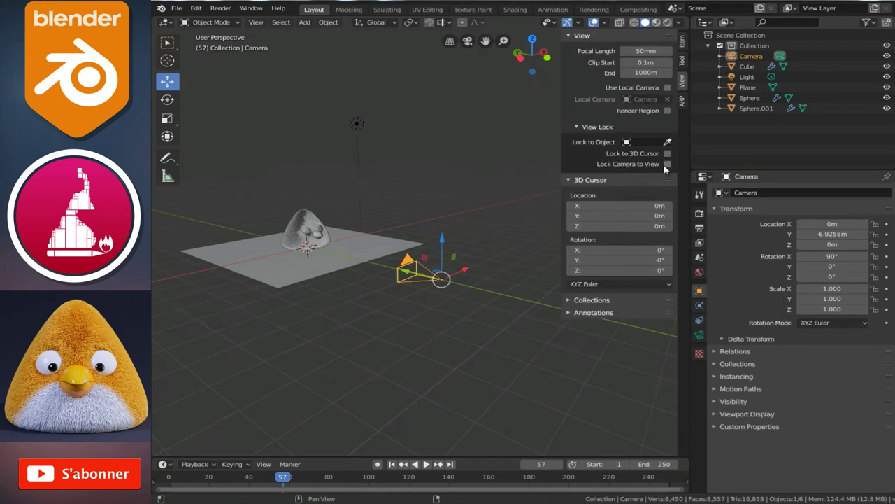
pyautogui.press('n')
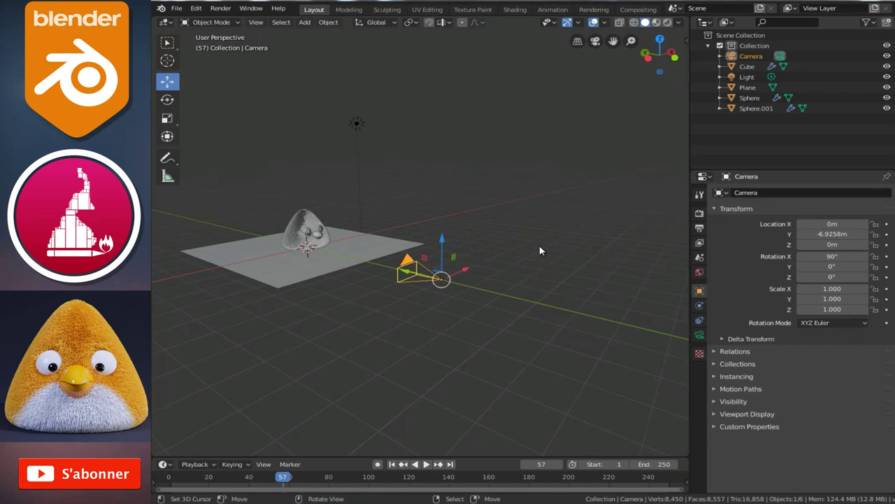
pyautogui.press('KP_0')
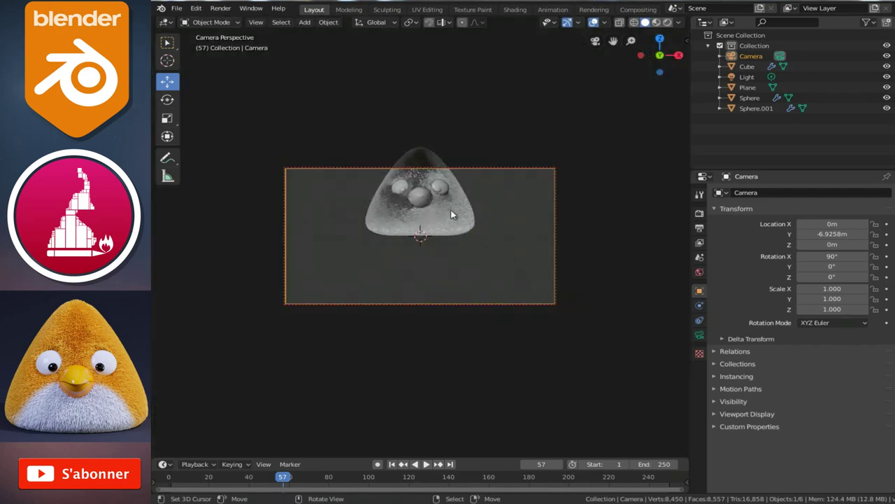
# Dolly the locked camera in toward the bird and fit its frame to the viewport
pyautogui.scroll(-2, 456, 224)
pyautogui.keyDown('shift'); pyautogui.scroll(2, 454, 225); pyautogui.keyUp('shift')
pyautogui.scroll(1, 455, 225)
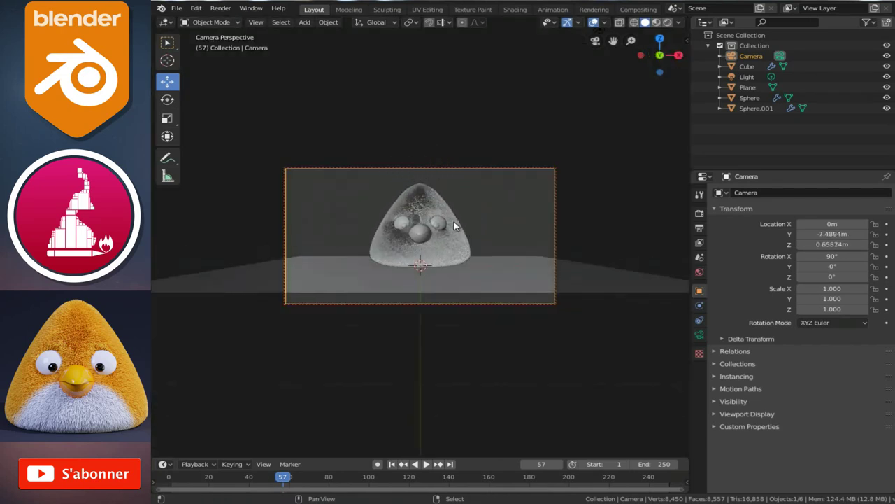
pyautogui.scroll(1, 454, 225)
pyautogui.scroll(1, 455, 225)
pyautogui.keyDown('shift'); pyautogui.scroll(1, 455, 225); pyautogui.keyUp('shift')
pyautogui.keyDown('shift'); pyautogui.scroll(1, 455, 226); pyautogui.keyUp('shift')
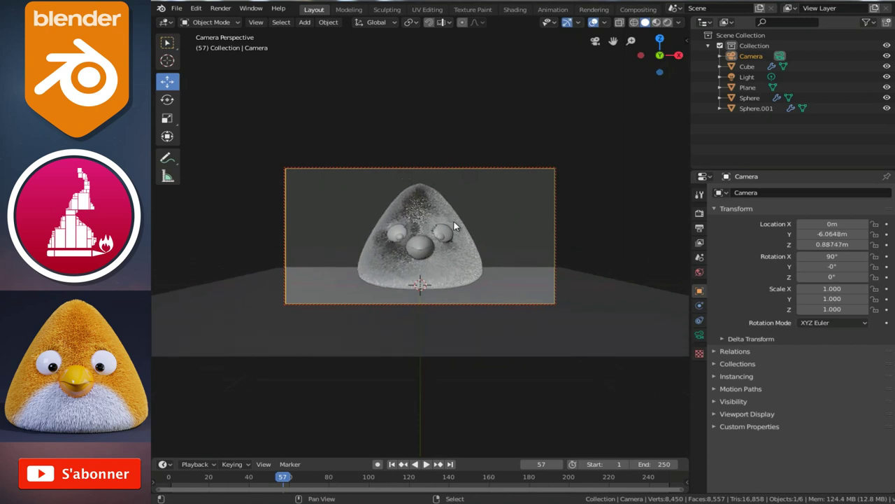
pyautogui.scroll(1, 455, 228)
pyautogui.scroll(1, 456, 231)
pyautogui.scroll(1, 455, 232)
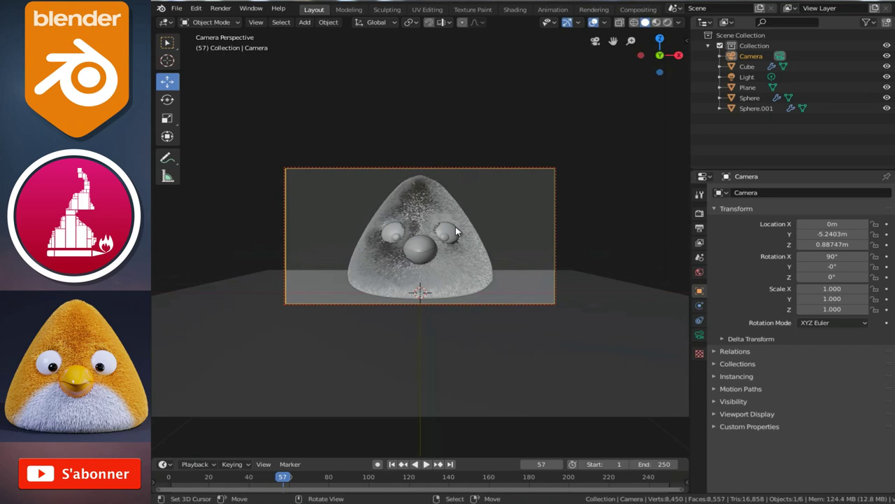
pyautogui.press('n')
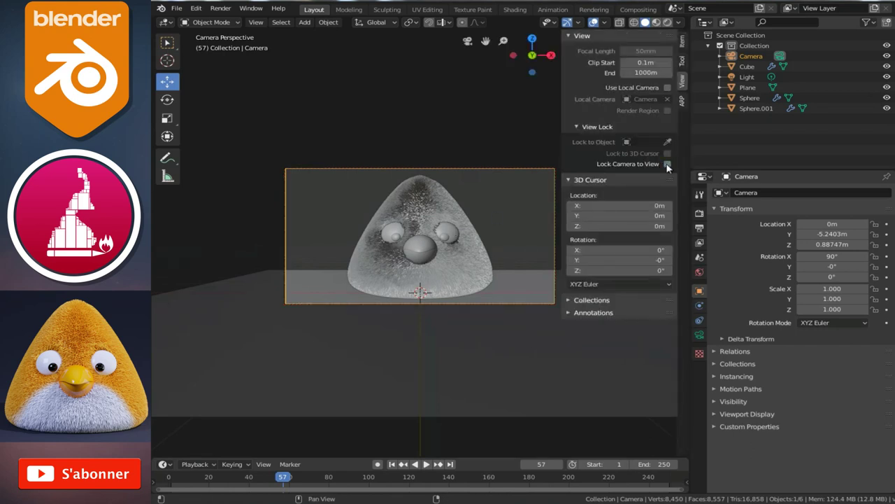
pyautogui.press('n')
pyautogui.press('Home')
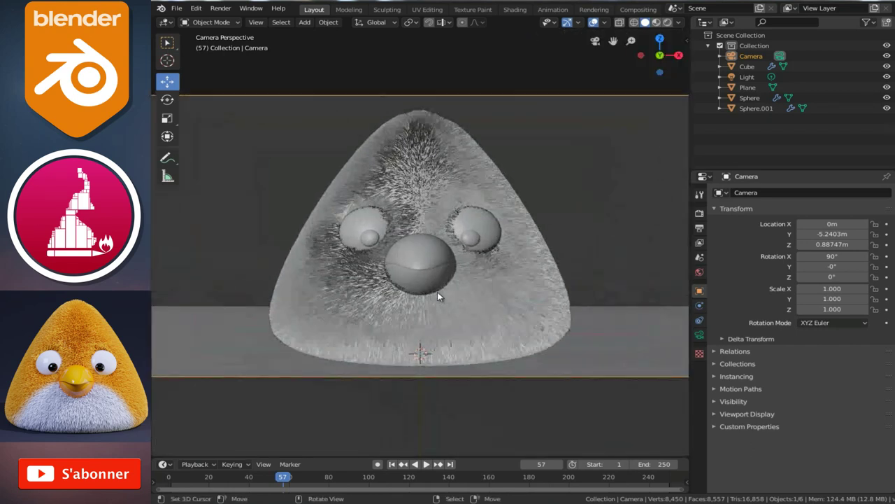
# Widen the viewport and leave camera view to see the bird, plane and camera
pyautogui.scroll(1, 438, 291)
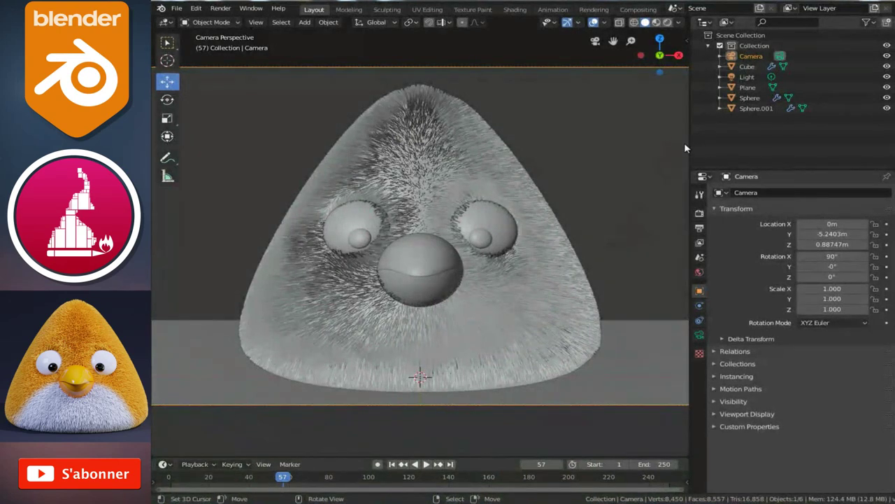
pyautogui.moveTo(689, 144); pyautogui.dragTo(738, 144)
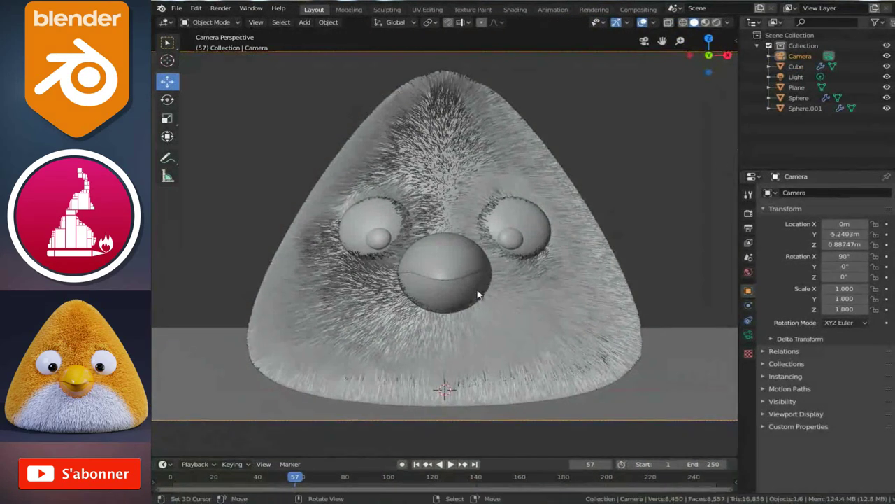
pyautogui.press('n')
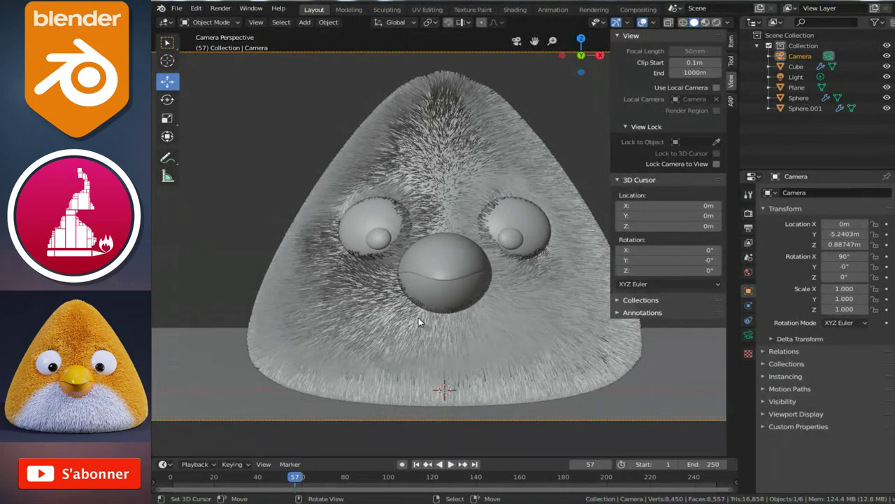
pyautogui.press('n')
pyautogui.moveTo(442, 340); pyautogui.dragTo(442, 339, button='middle')
pyautogui.scroll(3, 442, 340)
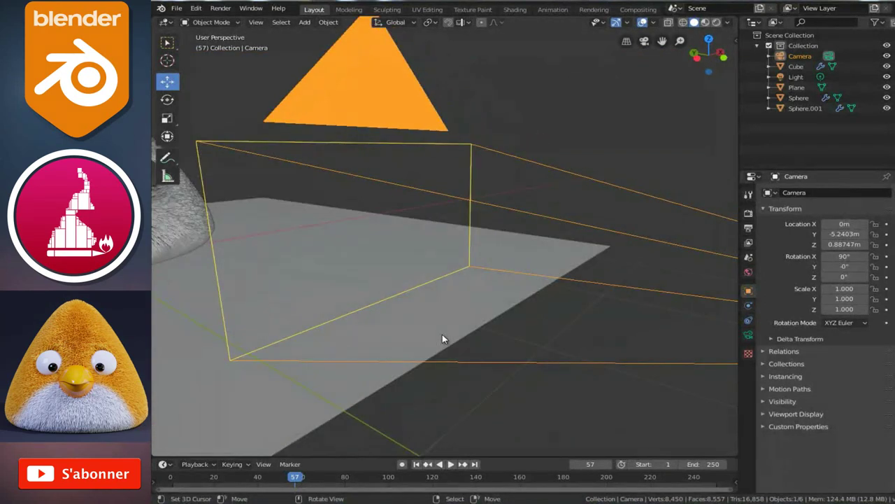
pyautogui.scroll(-4, 442, 334)
pyautogui.scroll(-2, 392, 242)
pyautogui.moveTo(392, 242); pyautogui.dragTo(422, 263, button='middle')
pyautogui.scroll(-2, 416, 256)
pyautogui.scroll(3, 391, 251)
# Extrude the plane's back edge straight up along Z into a back wall
pyautogui.click(349, 237)
pyautogui.press('Tab')
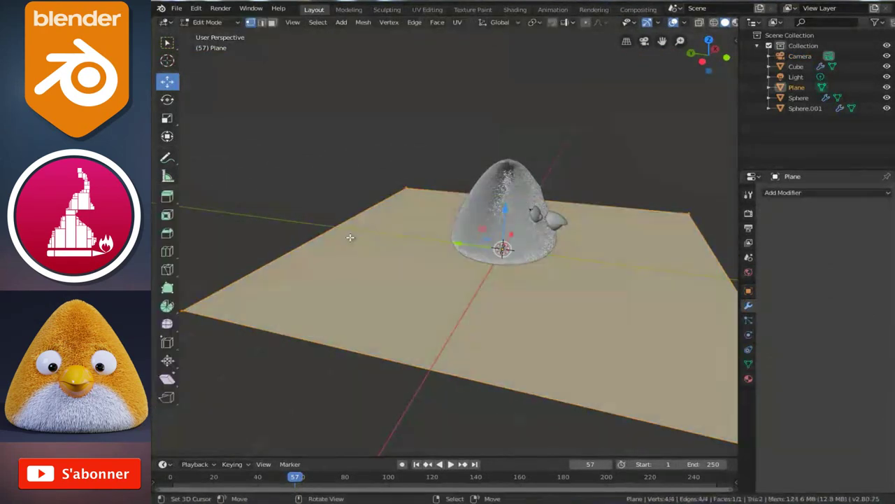
pyautogui.moveTo(350, 240); pyautogui.dragTo(389, 249, button='middle')
pyautogui.hotkey('ctrl', 'Tab')
pyautogui.click(367, 265)
pyautogui.click(386, 239)
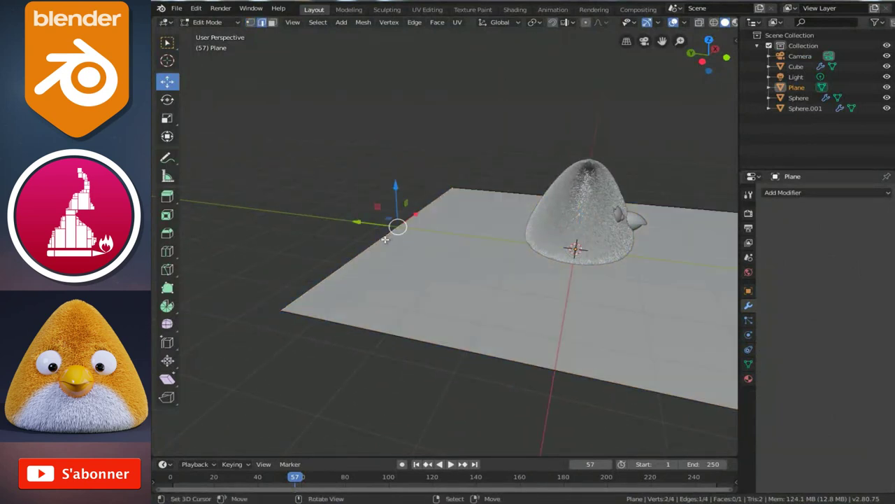
pyautogui.press('e')
pyautogui.press('z')
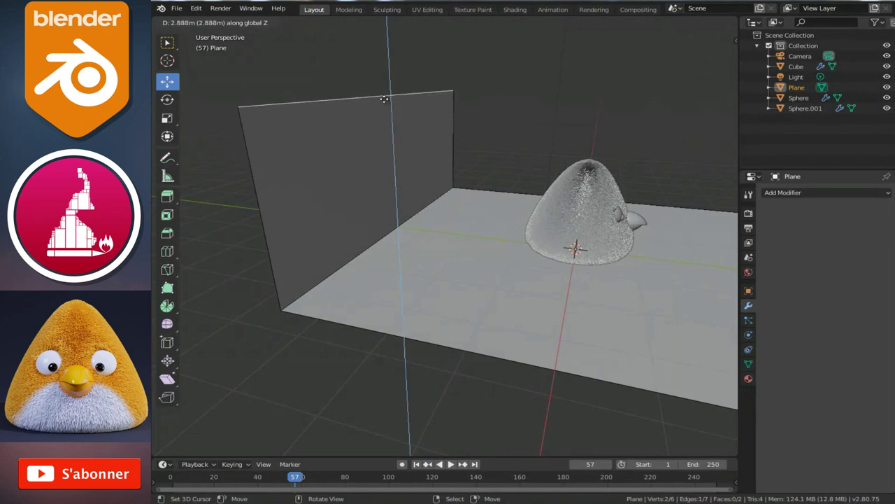
pyautogui.click(376, 53)
# Bevel the wall-floor corner edge into a curve with many segments
pyautogui.click(400, 222)
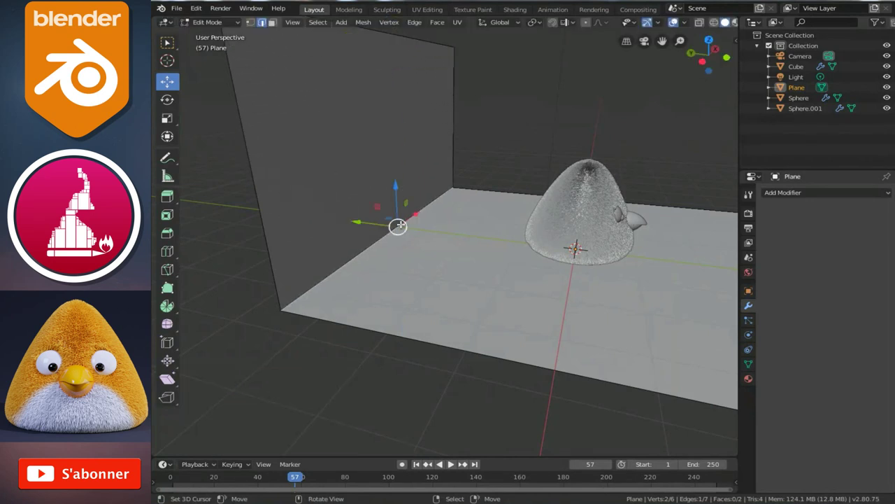
pyautogui.hotkey('ctrl', 'b')
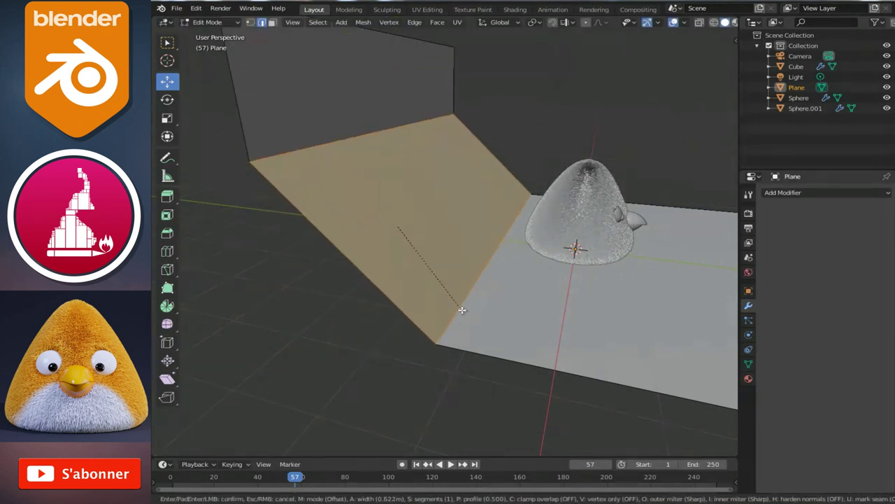
pyautogui.scroll(5, 460, 308)
pyautogui.scroll(3, 461, 310)
pyautogui.scroll(3, 464, 314)
pyautogui.scroll(3, 466, 318)
pyautogui.scroll(3, 469, 323)
pyautogui.scroll(2, 469, 323)
pyautogui.scroll(2, 468, 323)
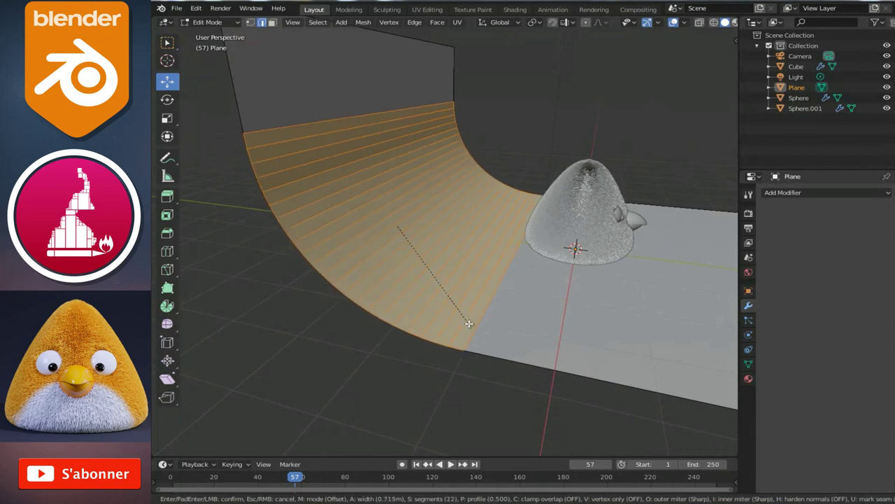
pyautogui.click(468, 323)
# Return to Object Mode and apply Shade Smooth to the backdrop
pyautogui.press('Tab')
pyautogui.rightClick(443, 254)
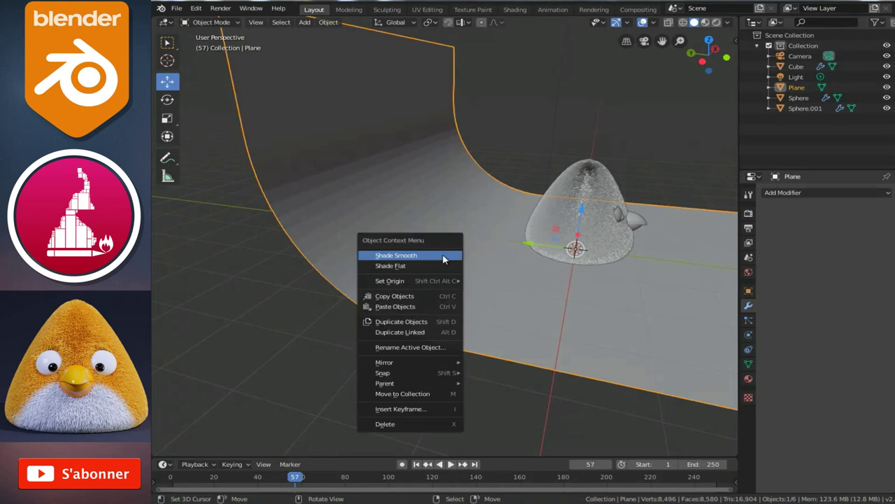
pyautogui.click(443, 254)
pyautogui.moveTo(474, 262)
pyautogui.mouseDown(button='middle')
pyautogui.moveTo(526, 255)
pyautogui.moveTo(465, 255)
pyautogui.mouseUp(button='middle')
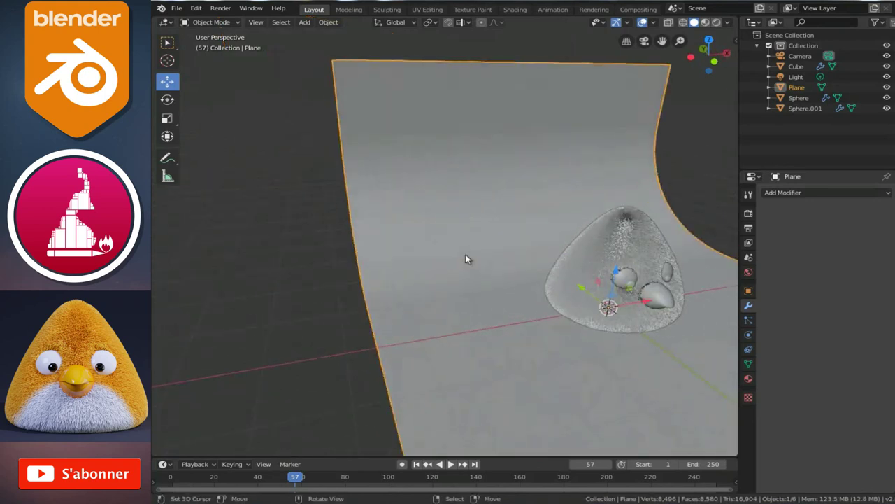
# View through the camera and switch shading to Material Preview, then Rendered
pyautogui.press('KP_0')
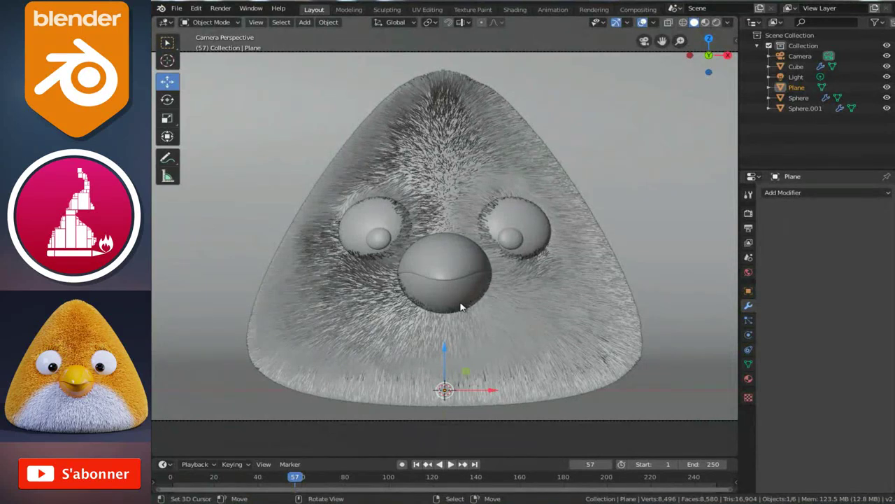
pyautogui.click(706, 23)
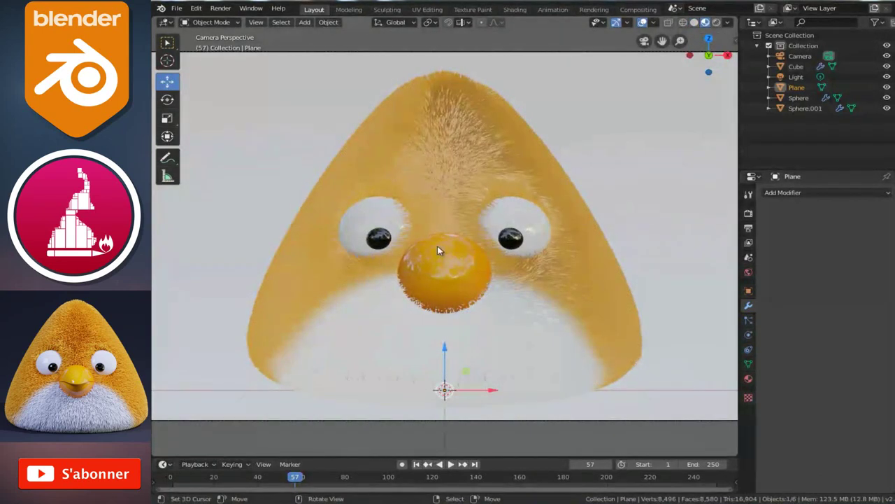
pyautogui.click(716, 23)
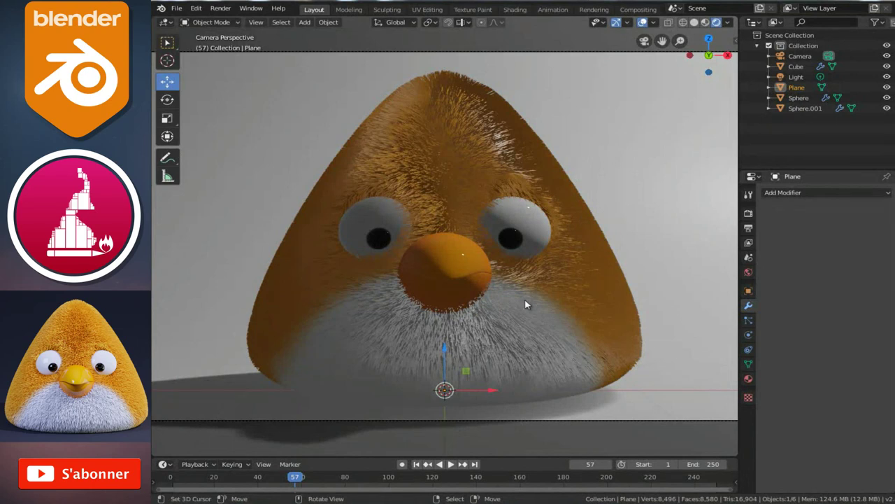
# Select the light and change it from a point light to an Area light
pyautogui.press('KP_0')
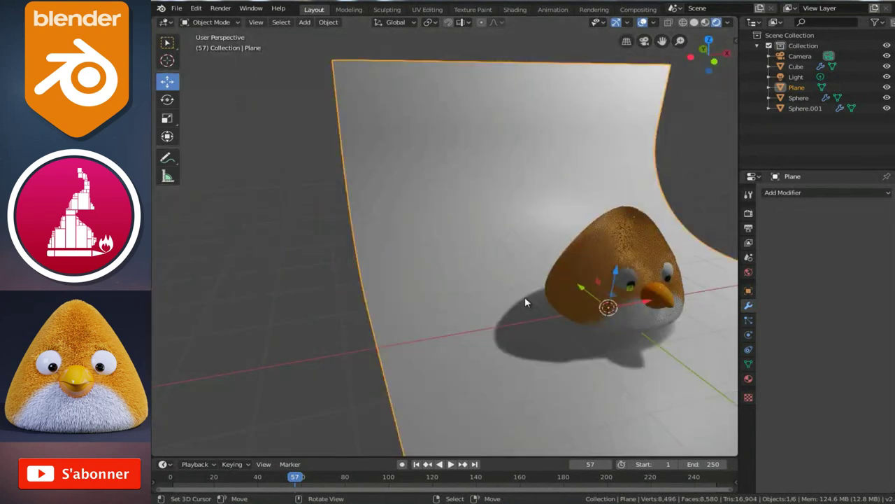
pyautogui.click(626, 112)
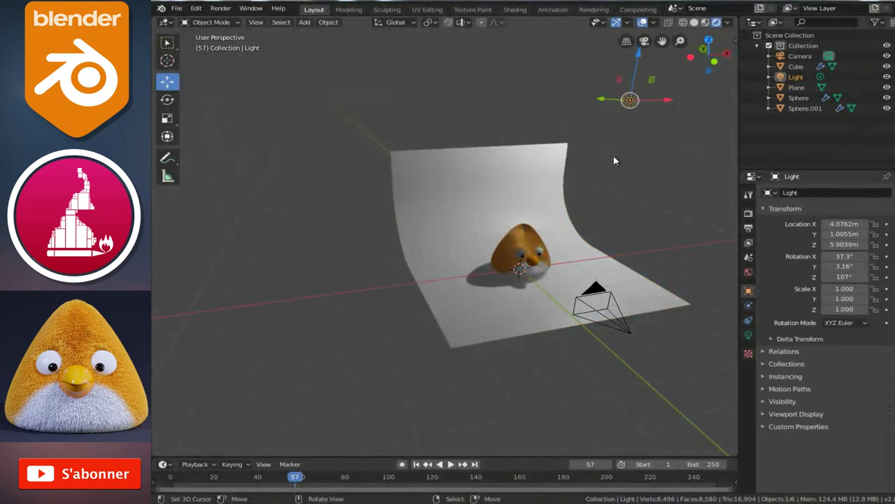
pyautogui.click(748, 335)
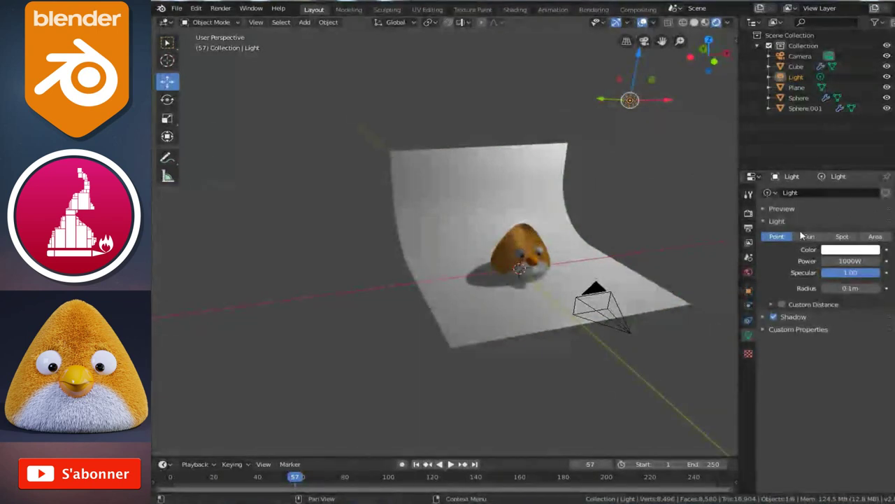
pyautogui.click(884, 237)
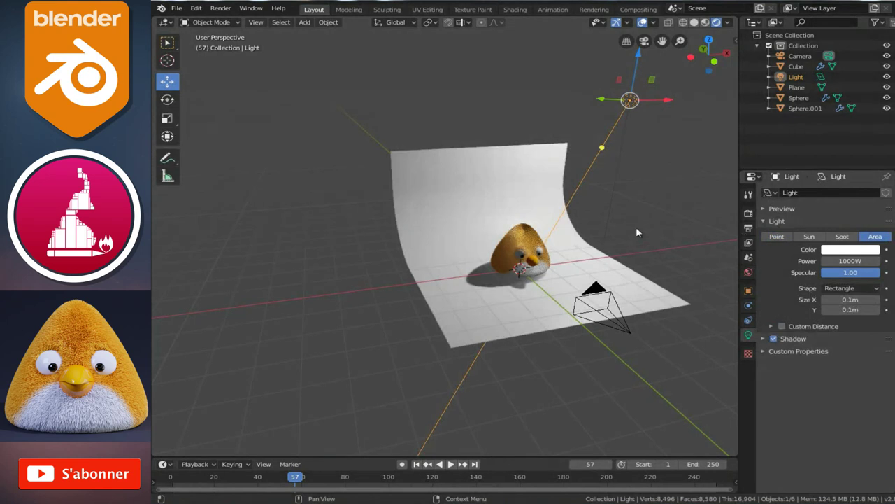
pyautogui.press('KP_1')
pyautogui.keyDown('ctrl'); pyautogui.moveTo(650, 252); pyautogui.dragTo(541, 285, button='middle'); pyautogui.keyUp('ctrl')
# Set the light's power to 200 W and tint it pale blue
pyautogui.click(846, 261)
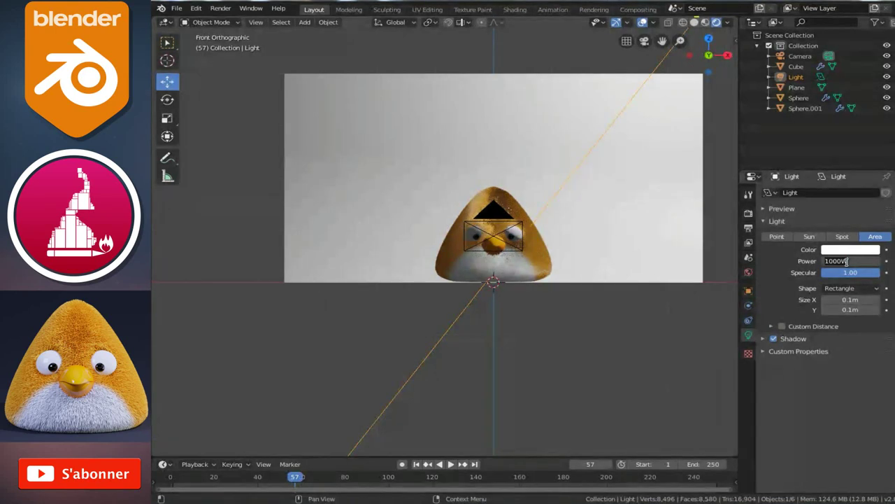
pyautogui.write('200')
pyautogui.press('Return')
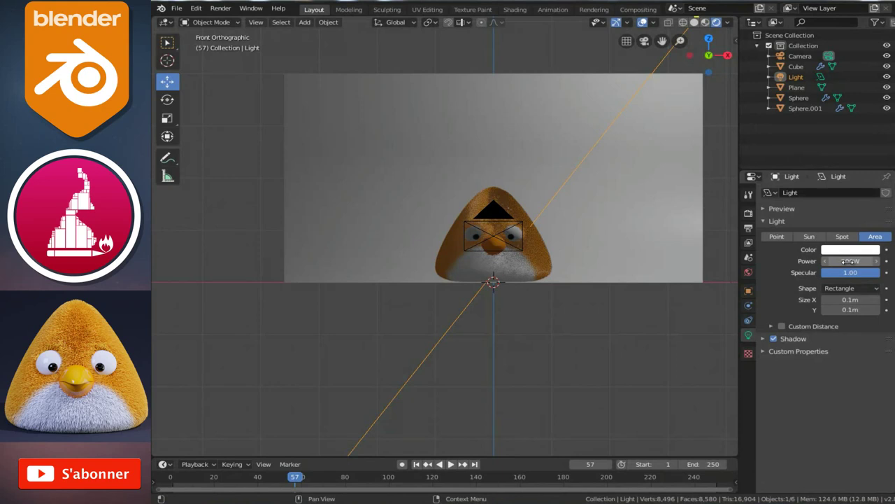
pyautogui.click(844, 249)
pyautogui.moveTo(848, 137); pyautogui.dragTo(827, 134)
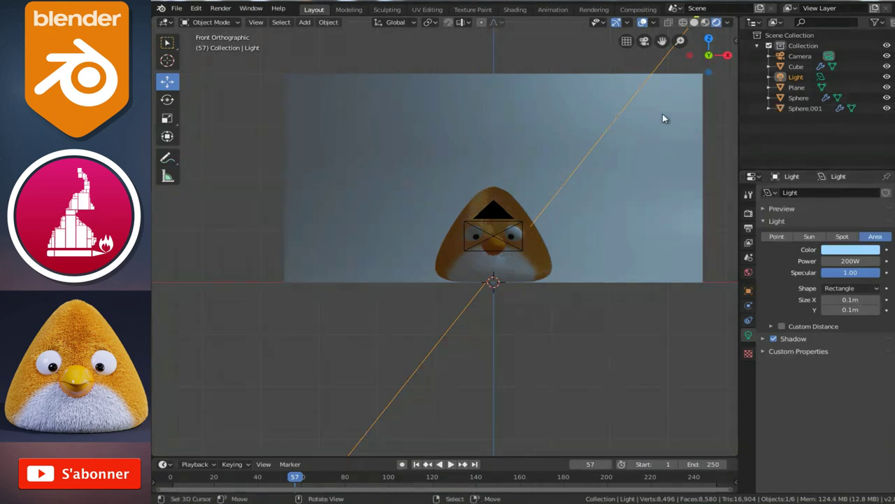
# Move the light above the bird, checking the result through the camera
pyautogui.press('g')
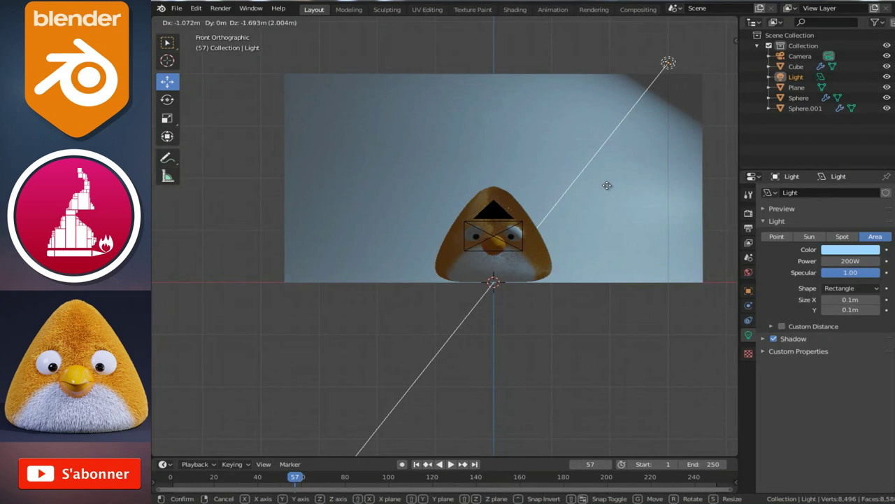
pyautogui.click(611, 182)
pyautogui.press('KP_0')
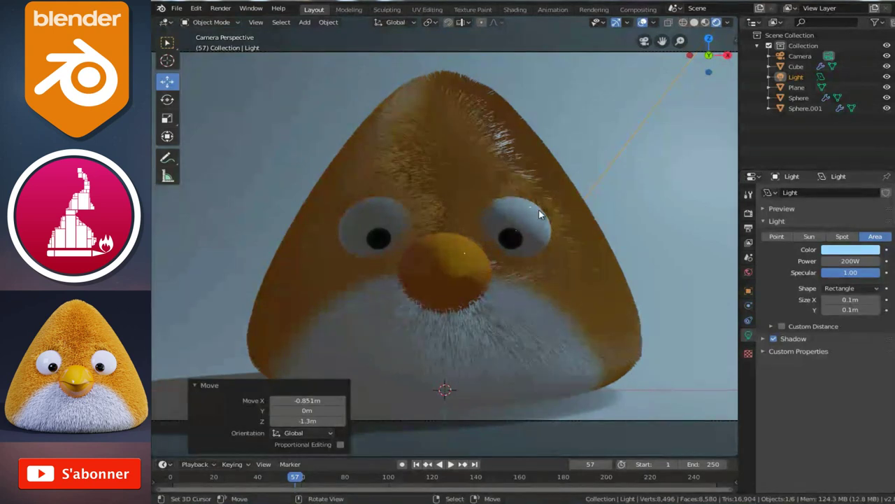
pyautogui.press('KP_1')
pyautogui.moveTo(539, 161); pyautogui.dragTo(564, 200, button='middle')
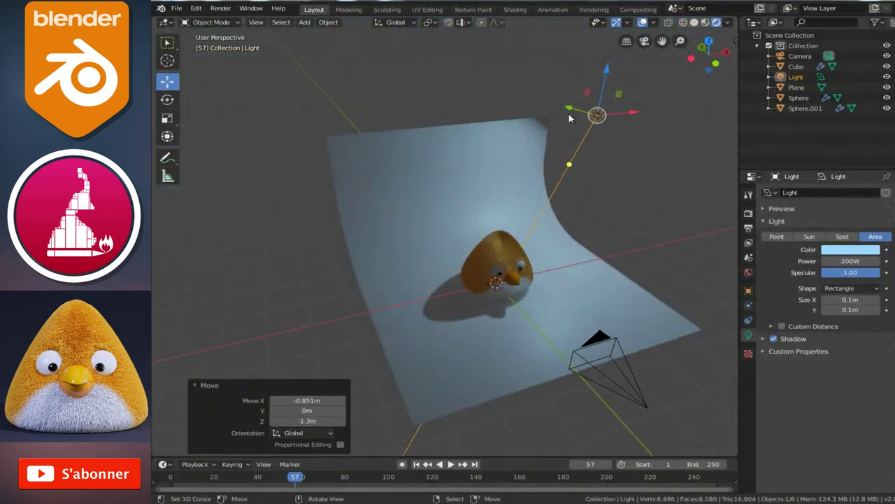
pyautogui.press('g')
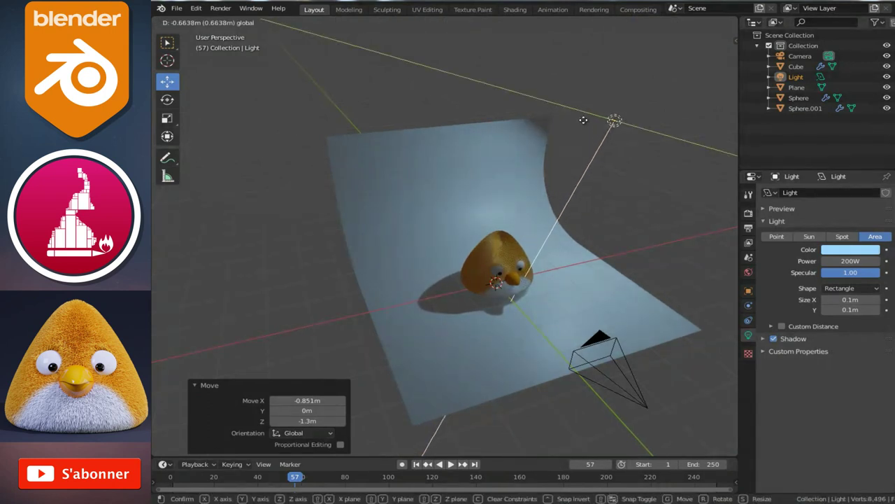
pyautogui.click(572, 210)
pyautogui.moveTo(572, 210)
pyautogui.mouseDown(button='middle')
pyautogui.moveTo(530, 230)
pyautogui.moveTo(650, 251)
pyautogui.mouseUp(button='middle')
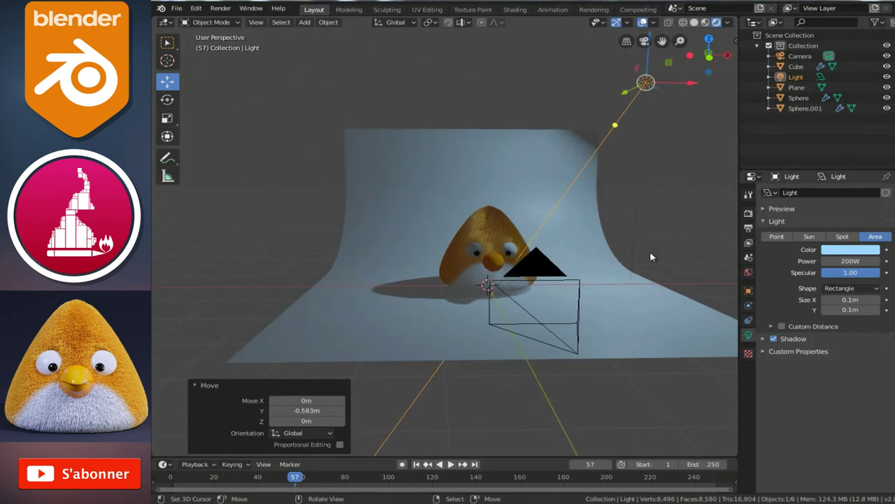
# Drive the World colour with an Environment Texture loading paul_lobe_haus_2k.hdr from the HDRI folder
pyautogui.click(749, 272)
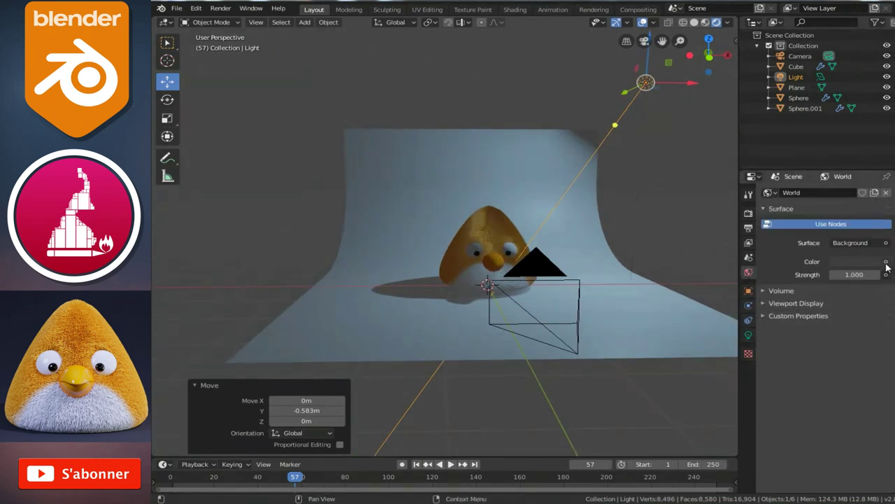
pyautogui.click(886, 262)
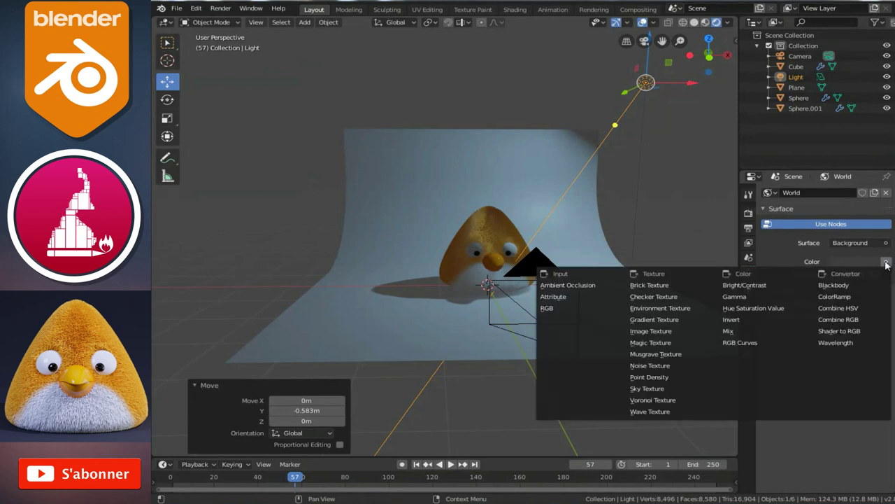
pyautogui.click(656, 307)
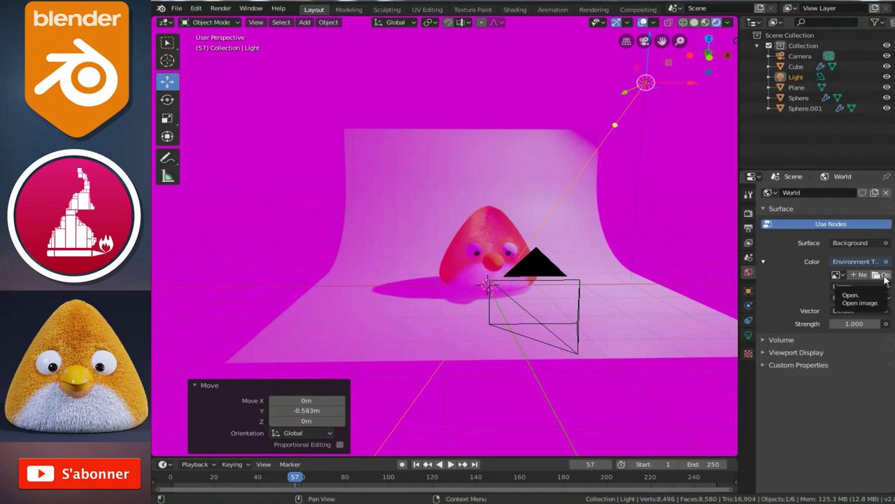
pyautogui.click(886, 277)
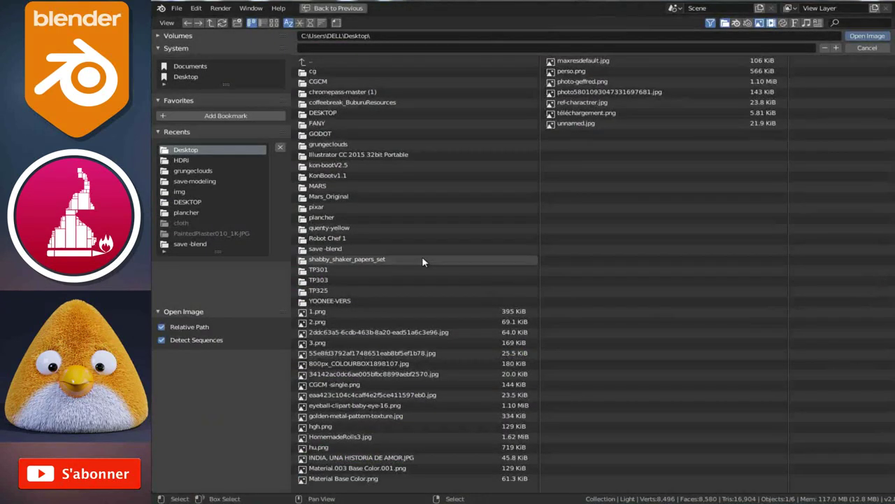
pyautogui.click(184, 161)
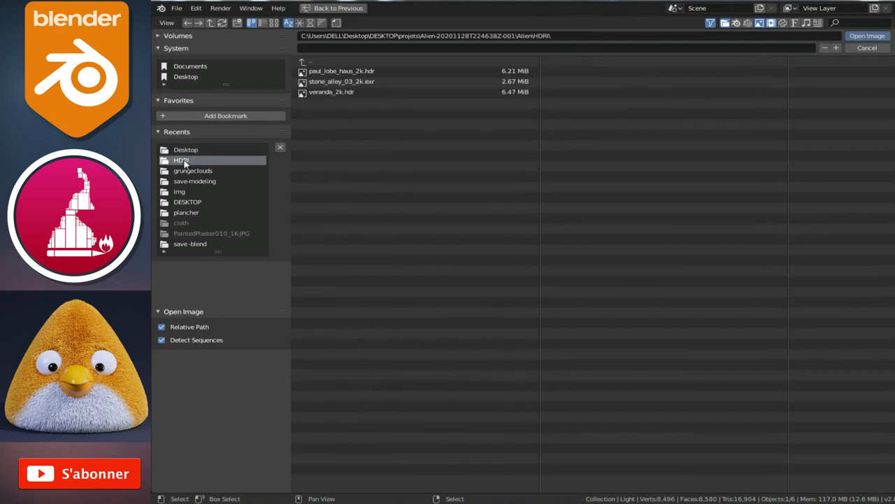
pyautogui.click(352, 72)
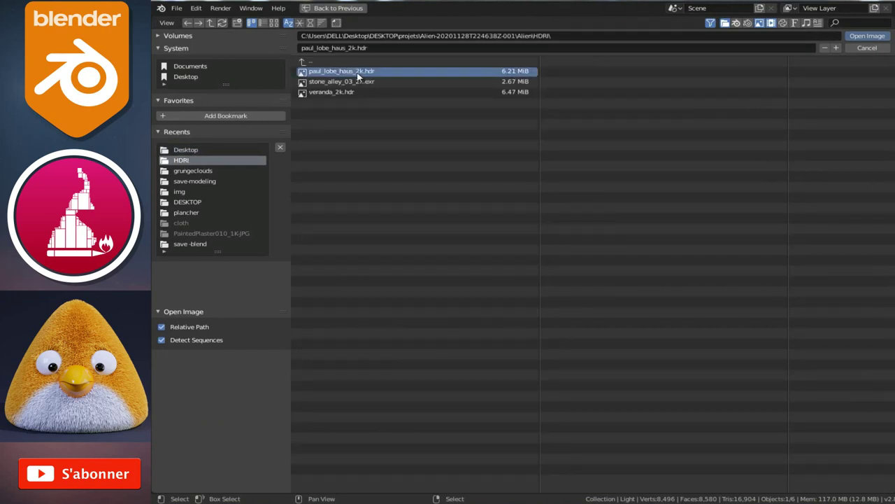
pyautogui.doubleClick(359, 73)
pyautogui.moveTo(462, 164)
pyautogui.mouseDown(button='middle')
pyautogui.moveTo(525, 155)
pyautogui.moveTo(504, 164)
pyautogui.mouseUp(button='middle')
pyautogui.press('KP_0')
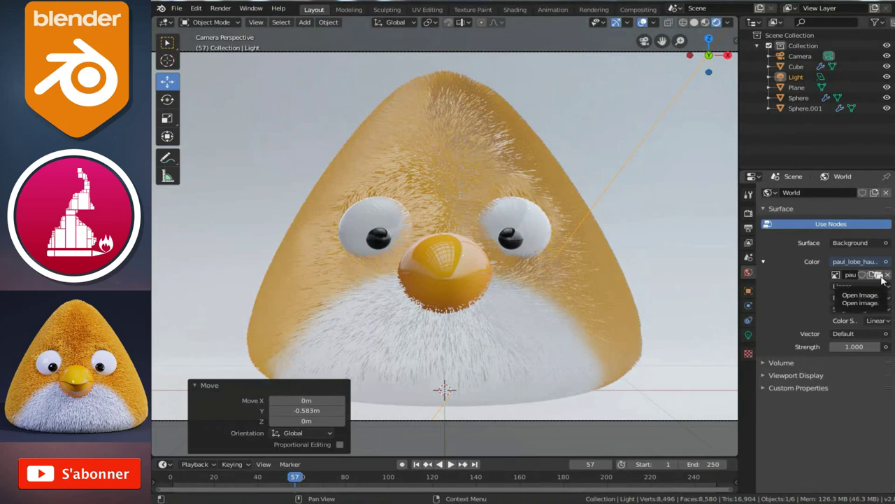
# Lower the World strength from 1.0 to 0.5
pyautogui.click(850, 346)
pyautogui.write('1.0')
pyautogui.press('BackSpace')
pyautogui.press('Return')
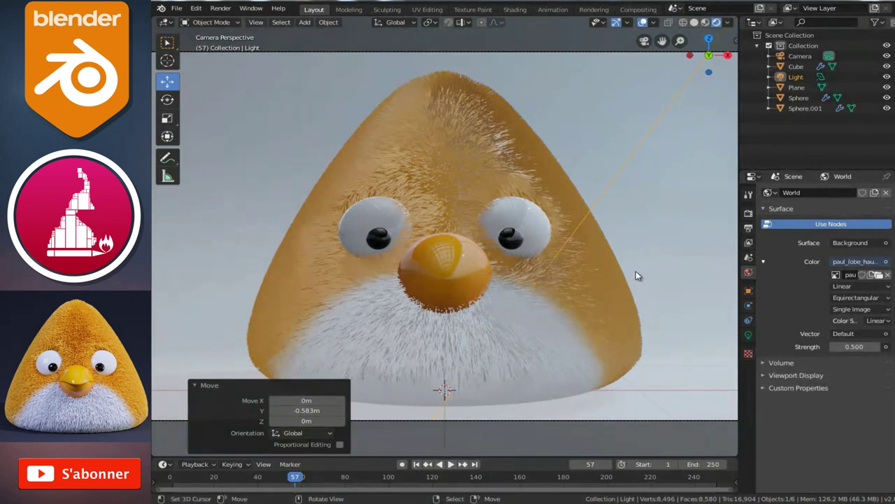
# Inspect the backdrop outside camera view, then return to the camera and select the light
pyautogui.press('KP_0')
pyautogui.moveTo(470, 289)
pyautogui.mouseDown(button='middle')
pyautogui.moveTo(455, 253)
pyautogui.moveTo(480, 259)
pyautogui.moveTo(529, 313)
pyautogui.mouseUp(button='middle')
pyautogui.click(529, 313)
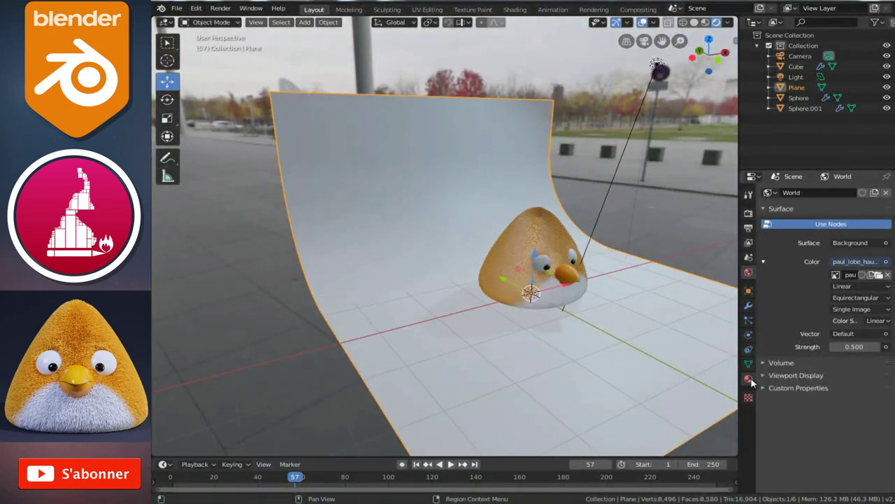
pyautogui.moveTo(469, 287)
pyautogui.mouseDown(button='middle')
pyautogui.moveTo(557, 298)
pyautogui.moveTo(485, 295)
pyautogui.moveTo(438, 280)
pyautogui.mouseUp(button='middle')
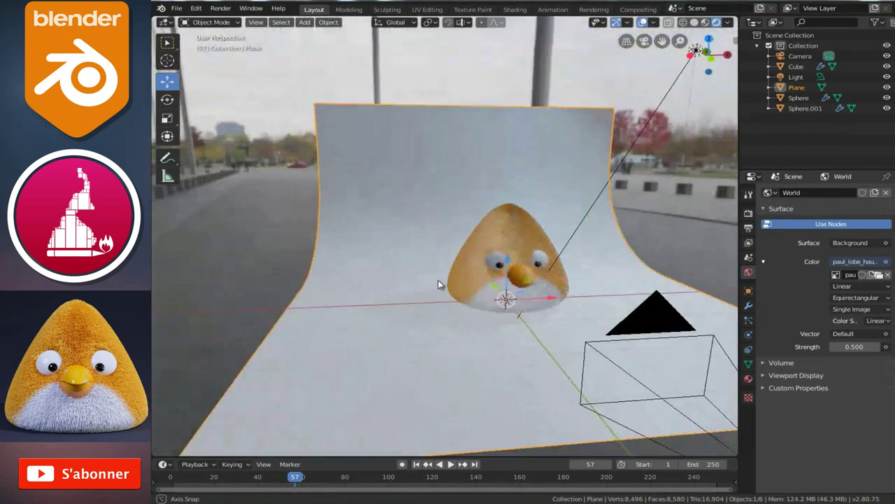
pyautogui.press('KP_0')
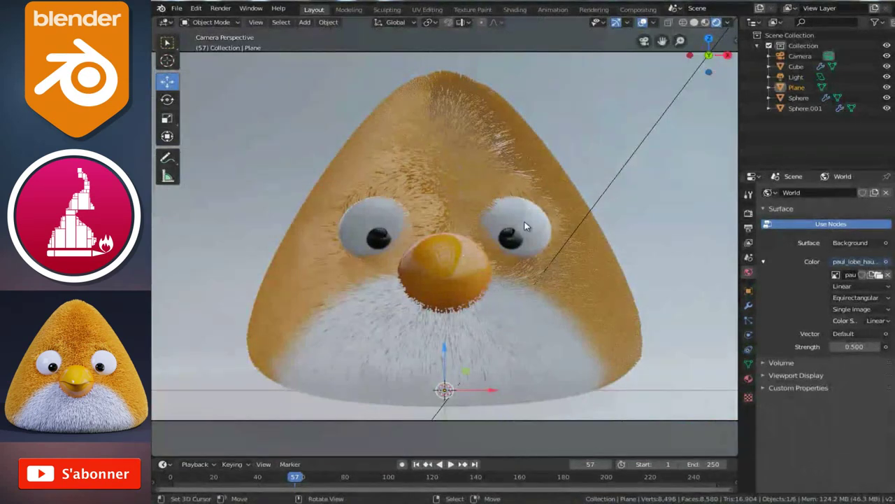
pyautogui.click(624, 166)
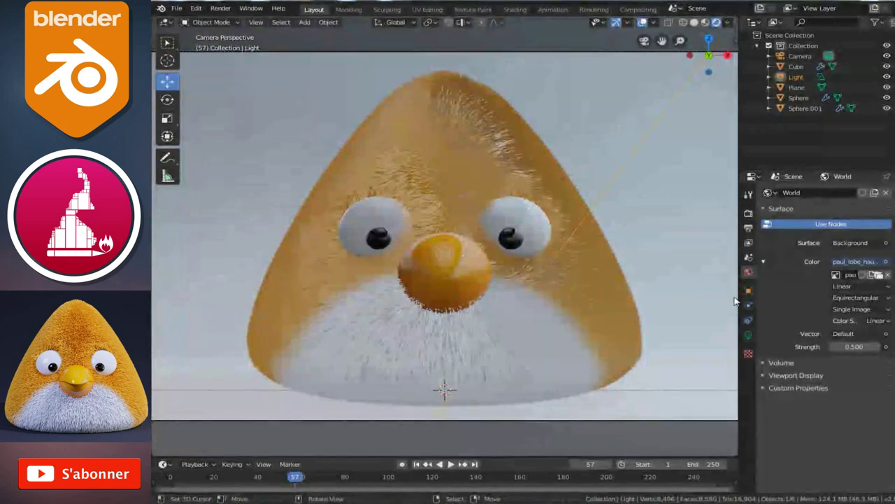
# In Render properties, pick Cycles from the Render Engine list
pyautogui.click(749, 213)
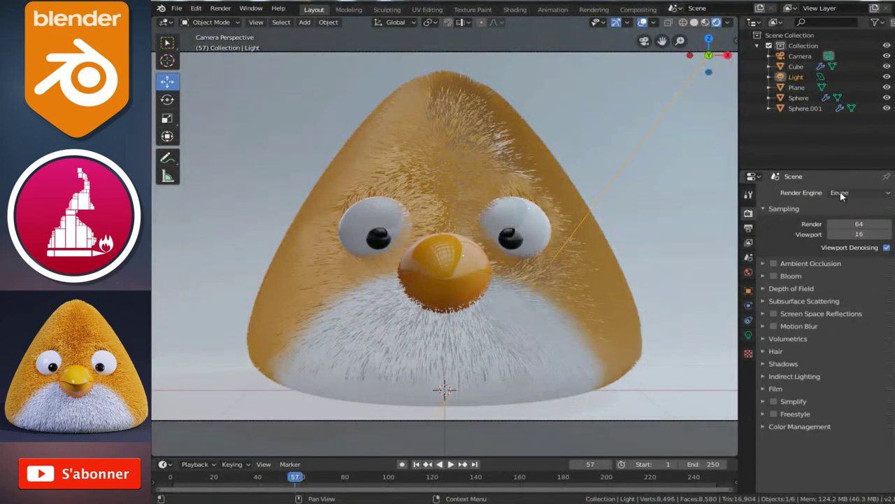
pyautogui.click(840, 194)
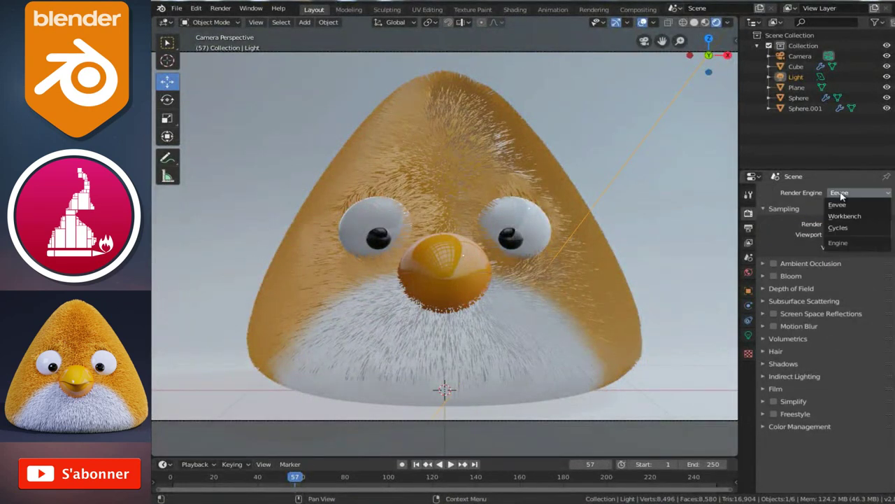
pyautogui.click(839, 228)
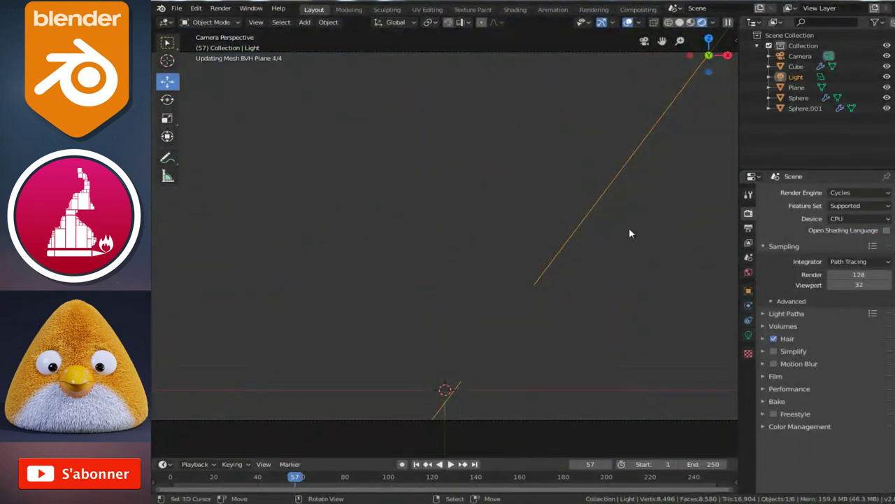
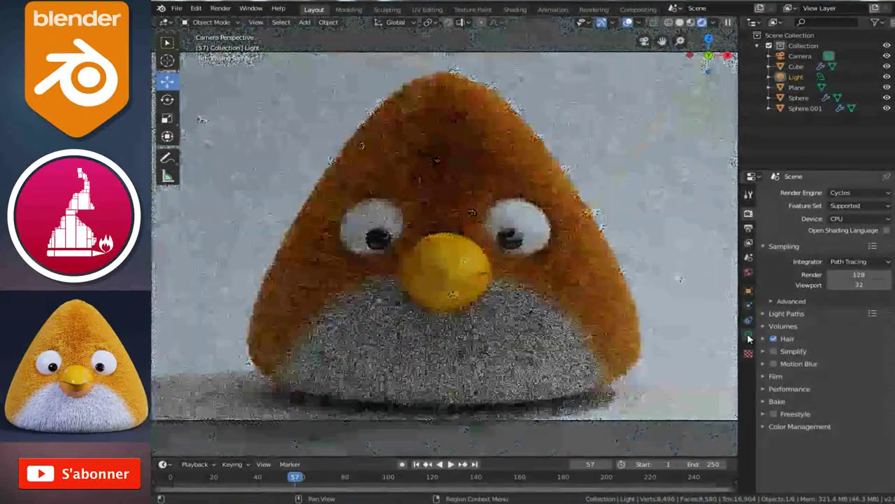
# Set the area light's colour to pale lavender
pyautogui.click(748, 339)
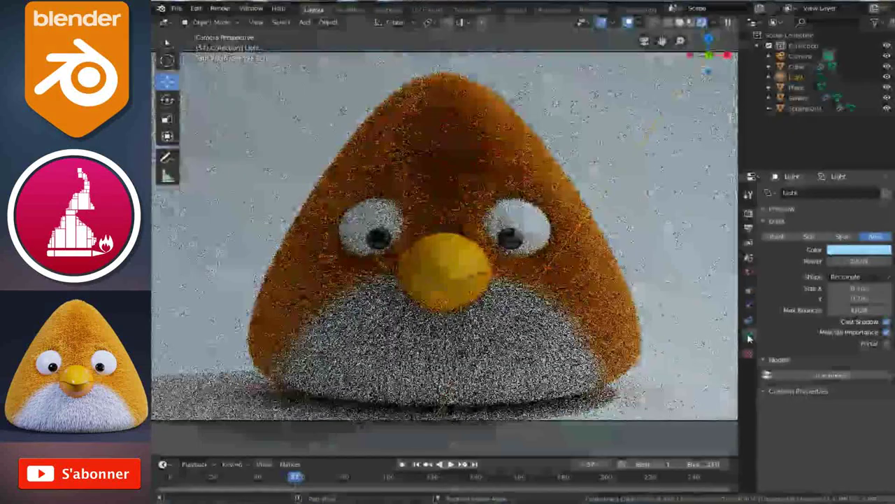
pyautogui.click(861, 254)
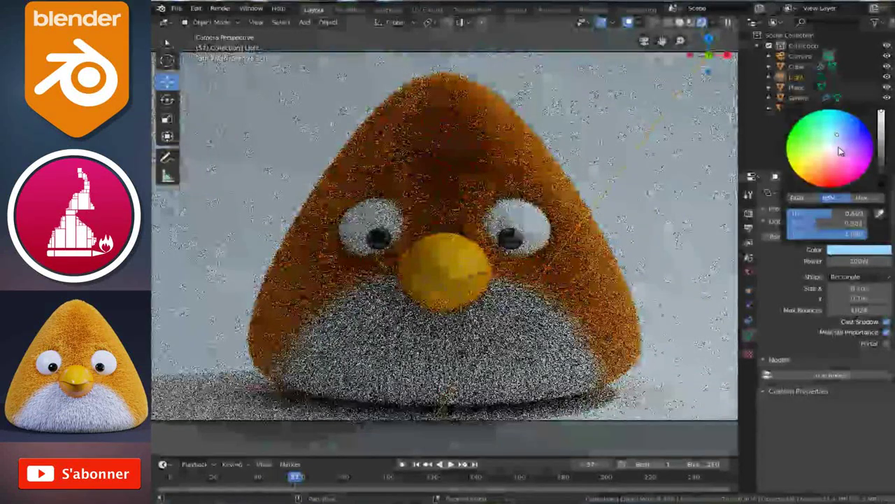
pyautogui.click(842, 151)
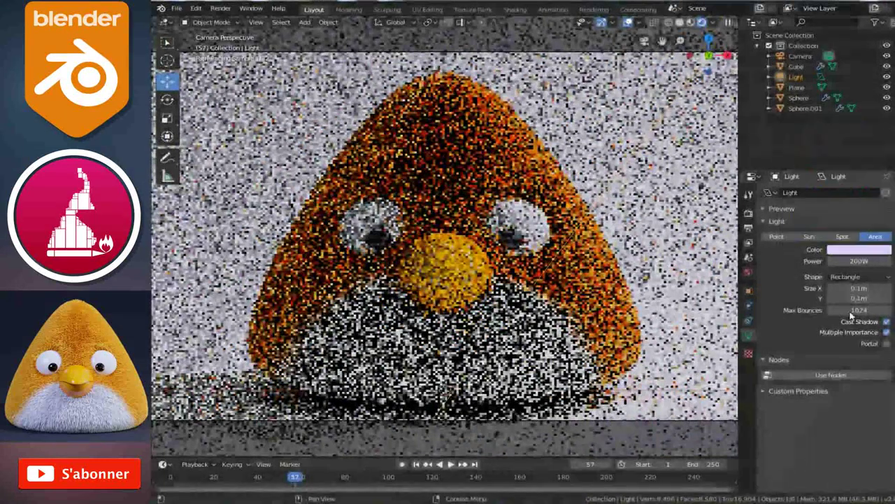
# Set the light's power to 300 W, then raise it to 600 W
pyautogui.click(857, 262)
pyautogui.write('300')
pyautogui.press('Return')
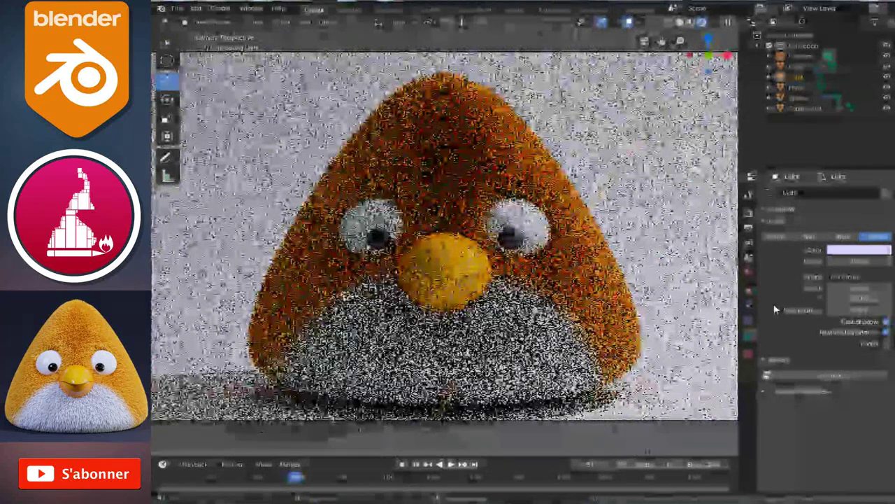
pyautogui.click(851, 261)
pyautogui.write('600')
pyautogui.press('Return')
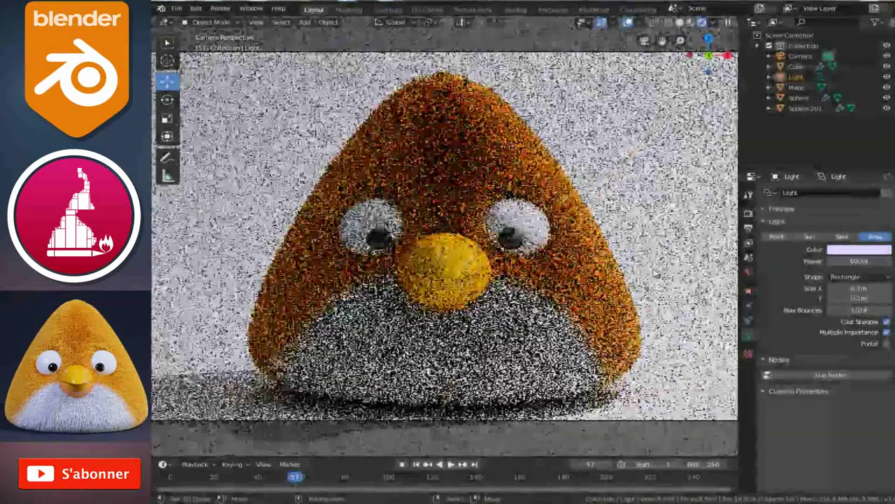
# Try light blue and pink for the light colour, settle on violet, then return to solid shading
pyautogui.click(860, 249)
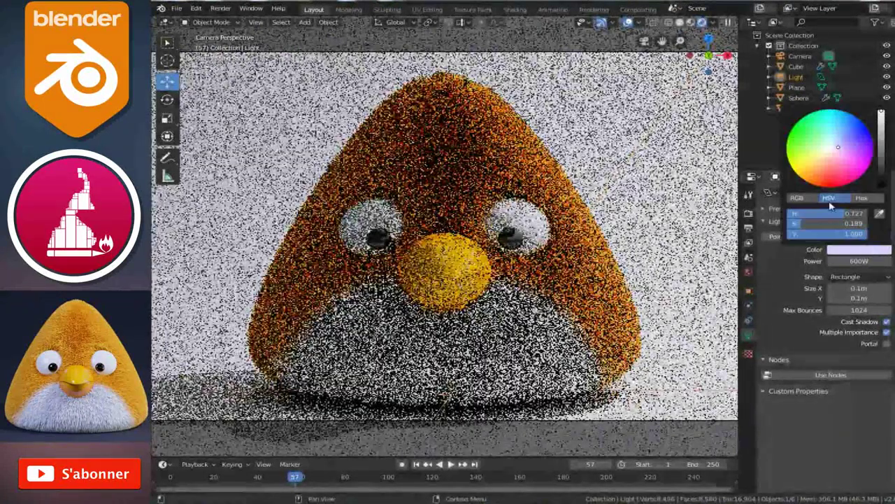
pyautogui.click(843, 135)
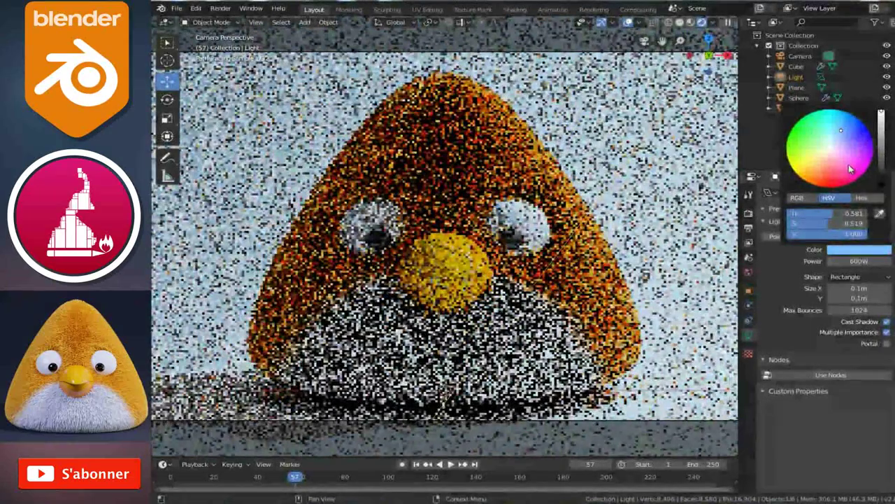
pyautogui.click(850, 168)
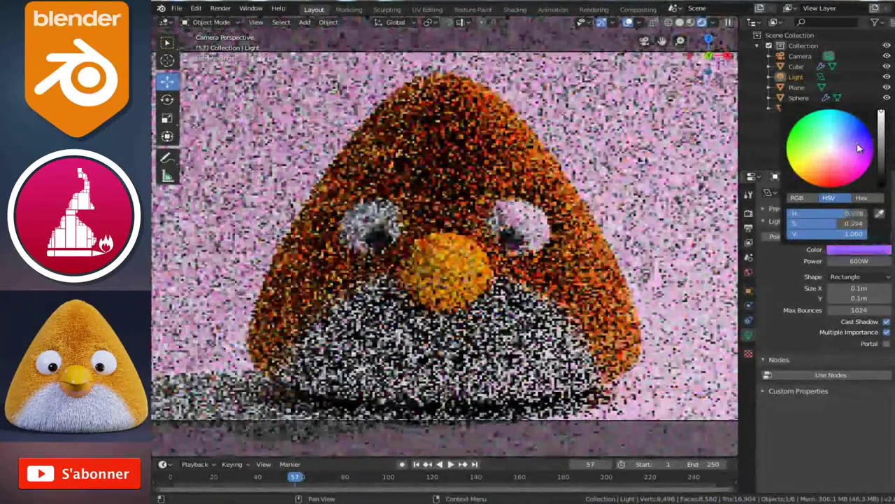
pyautogui.click(859, 147)
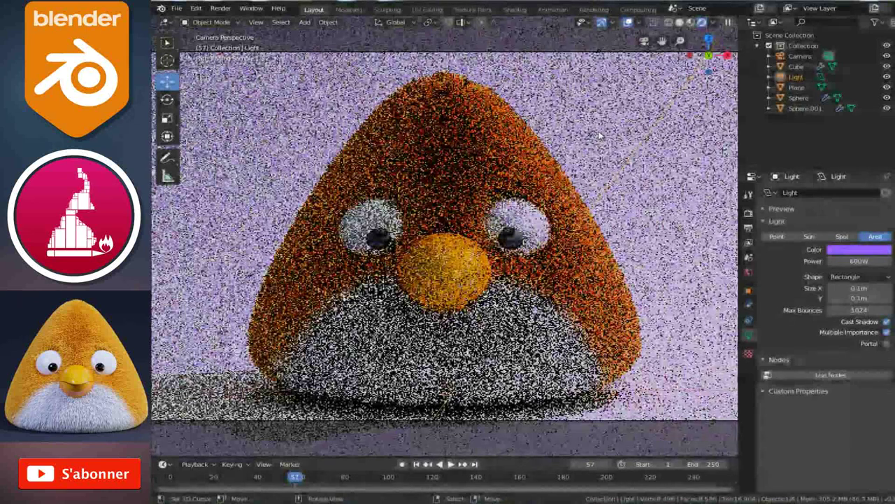
pyautogui.click(679, 21)
# In the Shading workspace, change the bird body's Mix Color1 from red-orange to golden orange-yellow
pyautogui.click(515, 9)
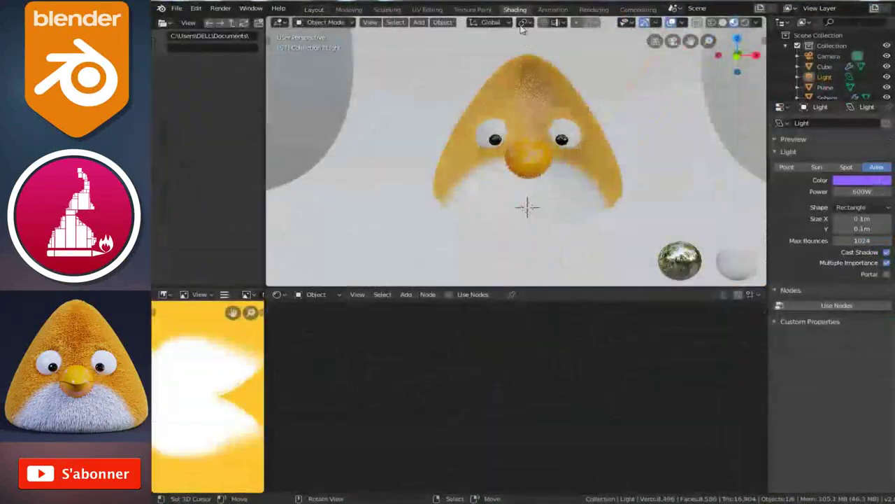
pyautogui.click(536, 111)
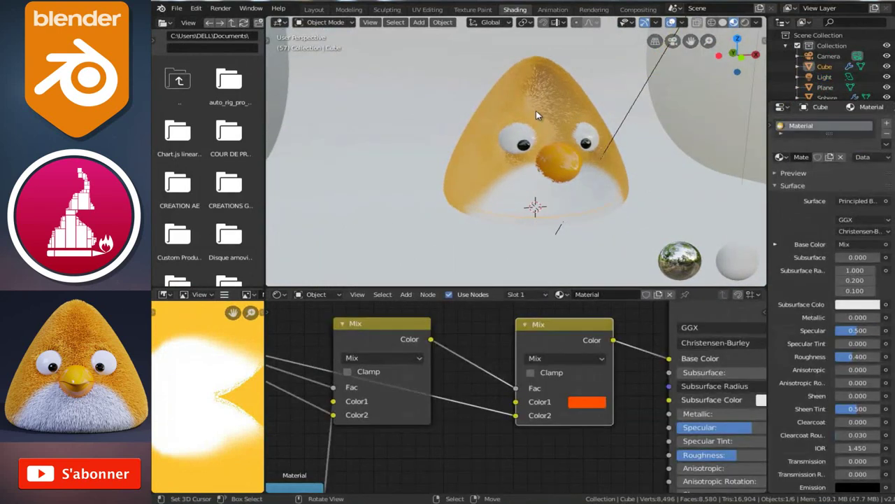
pyautogui.scroll(-2, 484, 402)
pyautogui.scroll(4, 484, 403)
pyautogui.moveTo(484, 402); pyautogui.dragTo(601, 392, button='middle')
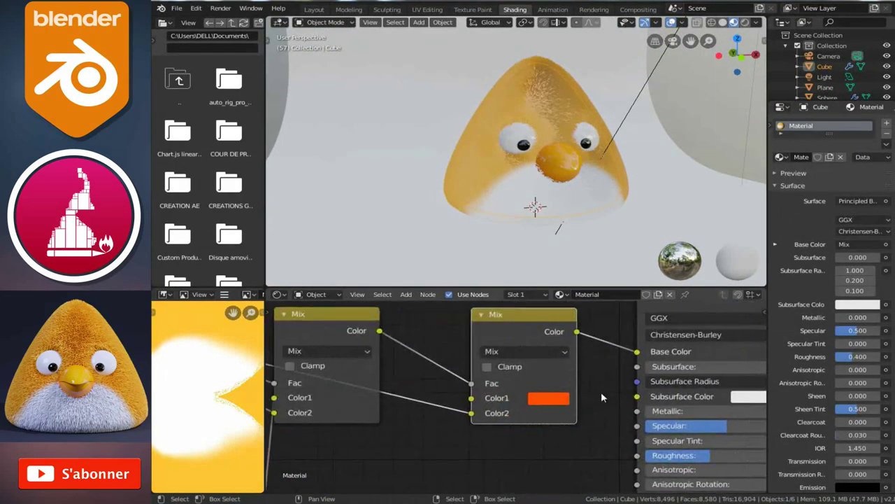
pyautogui.scroll(3, 574, 403)
pyautogui.click(573, 401)
pyautogui.moveTo(624, 227)
pyautogui.mouseDown()
pyautogui.moveTo(564, 234)
pyautogui.moveTo(568, 241)
pyautogui.moveTo(586, 218)
pyautogui.mouseUp()
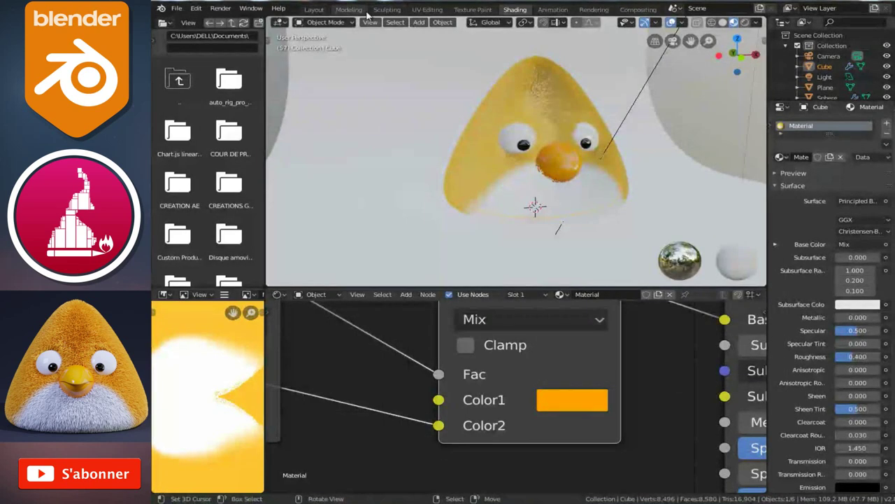
pyautogui.click(315, 10)
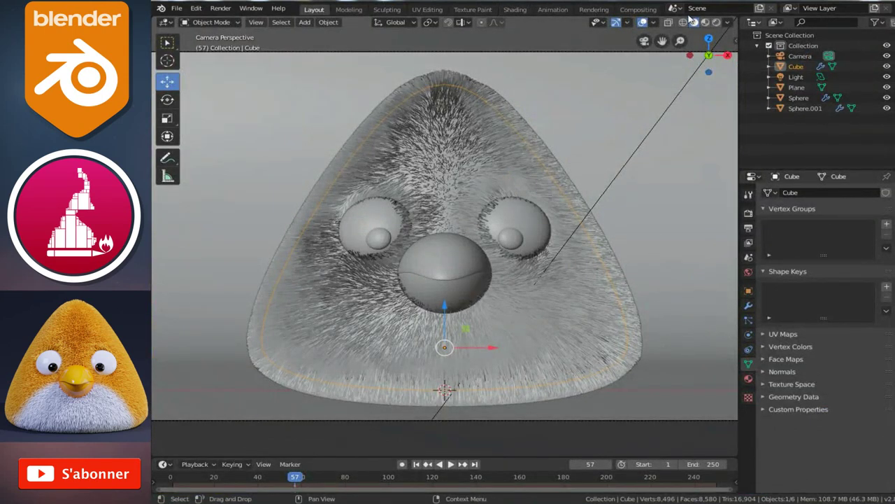
# Preview in Rendered shading, switch back to Solid, and orbit outside the camera view
pyautogui.click(715, 23)
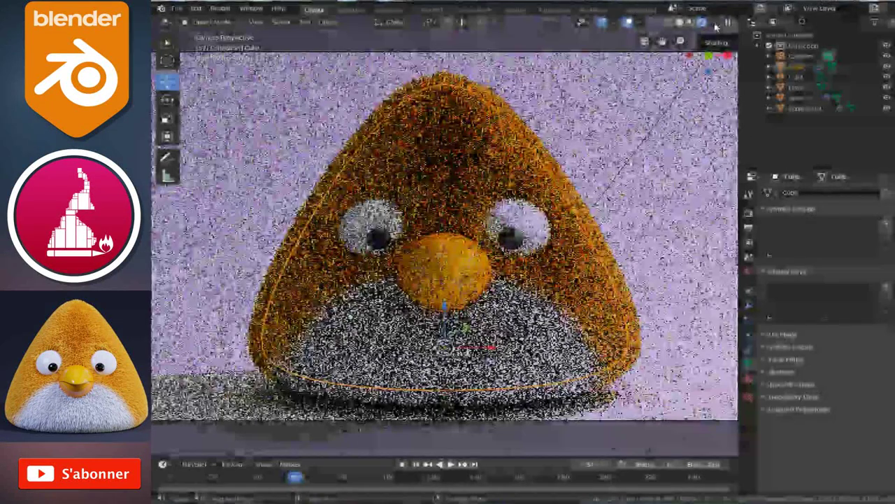
pyautogui.click(693, 22)
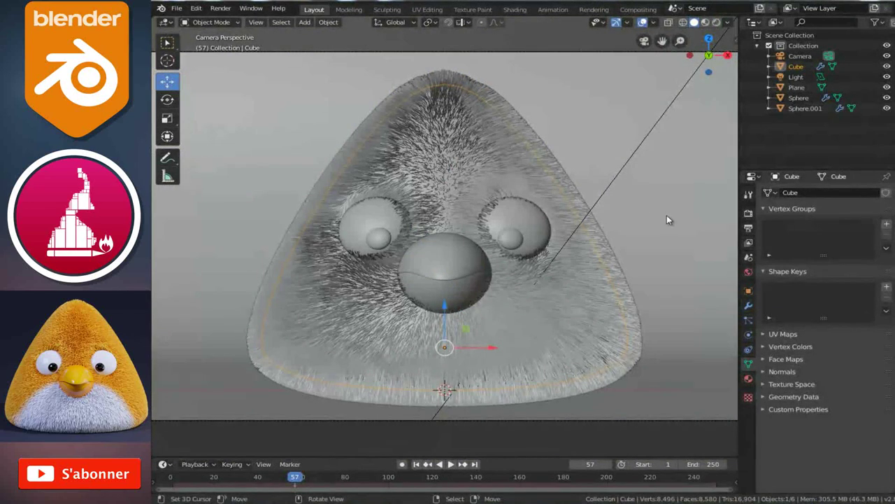
pyautogui.press('KP_0')
pyautogui.moveTo(475, 394)
pyautogui.mouseDown(button='middle')
pyautogui.moveTo(533, 316)
pyautogui.moveTo(571, 343)
pyautogui.mouseUp(button='middle')
# Give the backdrop plane a new material, Material.004, with a light bluish-purple base colour
pyautogui.click(533, 316)
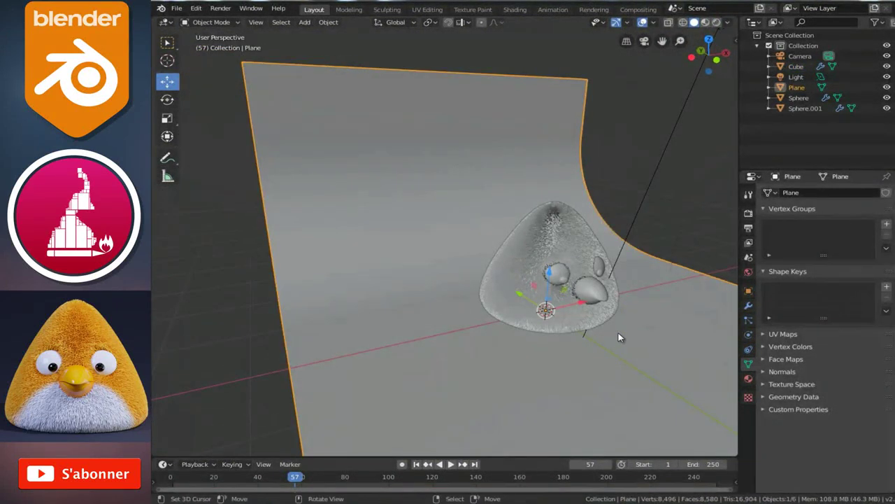
pyautogui.click(747, 378)
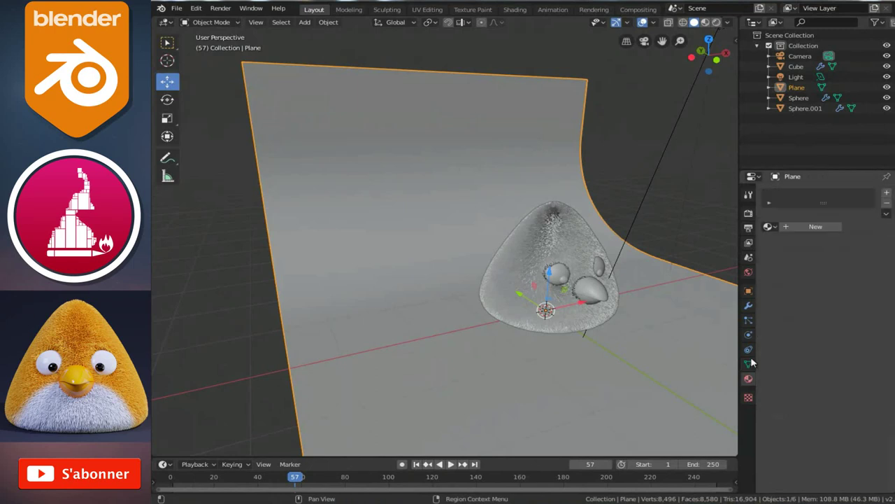
pyautogui.click(805, 228)
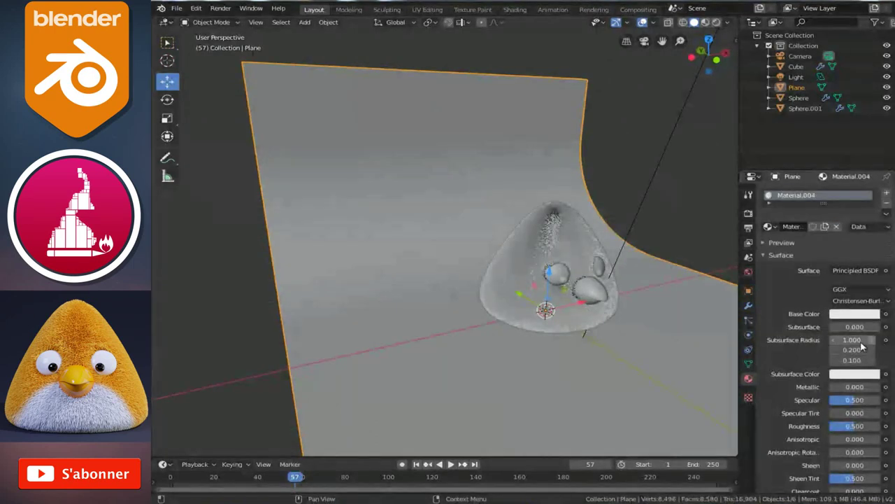
pyautogui.moveTo(738, 289); pyautogui.dragTo(722, 289)
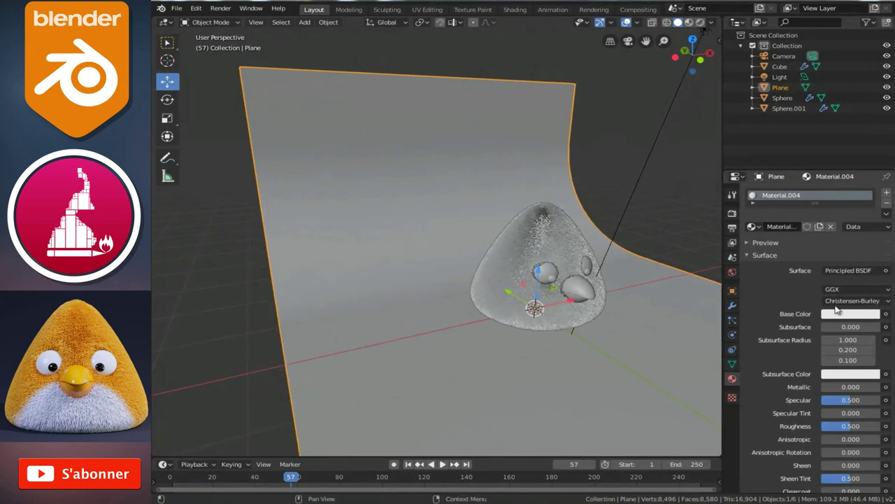
pyautogui.click(840, 316)
pyautogui.moveTo(830, 200)
pyautogui.mouseDown()
pyautogui.moveTo(828, 209)
pyautogui.moveTo(842, 198)
pyautogui.moveTo(838, 205)
pyautogui.moveTo(836, 194)
pyautogui.mouseUp()
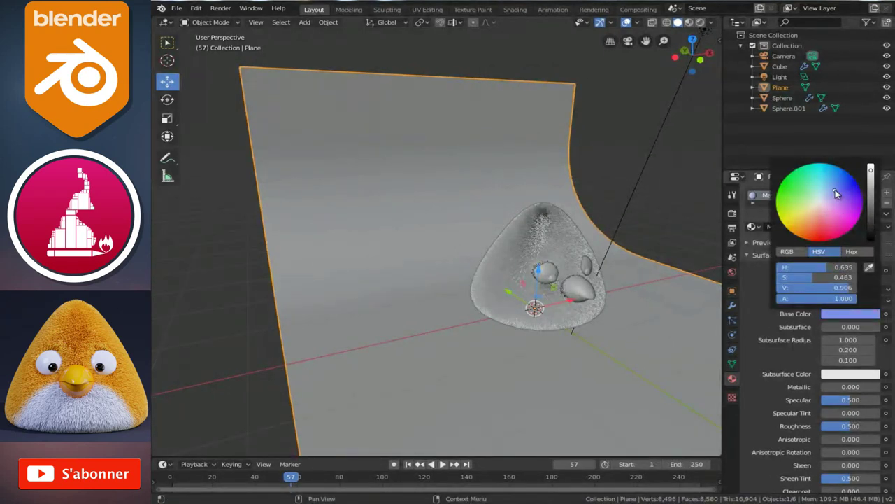
pyautogui.moveTo(558, 341); pyautogui.dragTo(538, 340, button='middle')
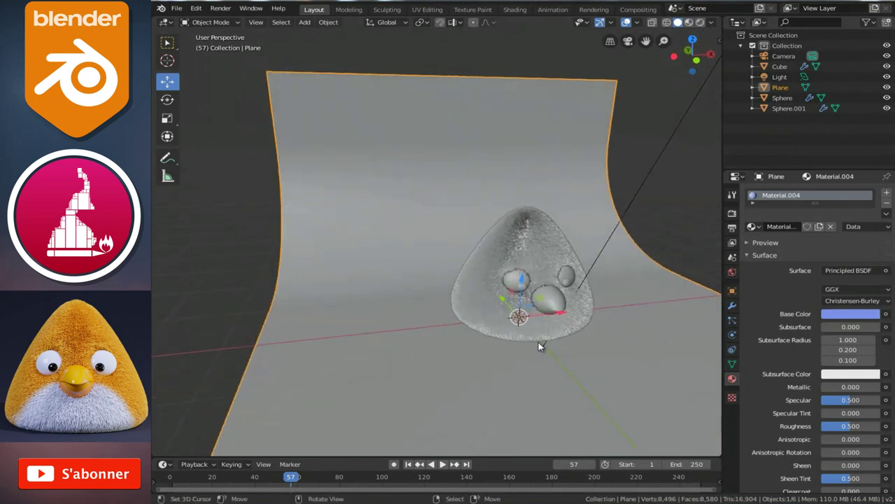
pyautogui.press('KP_0')
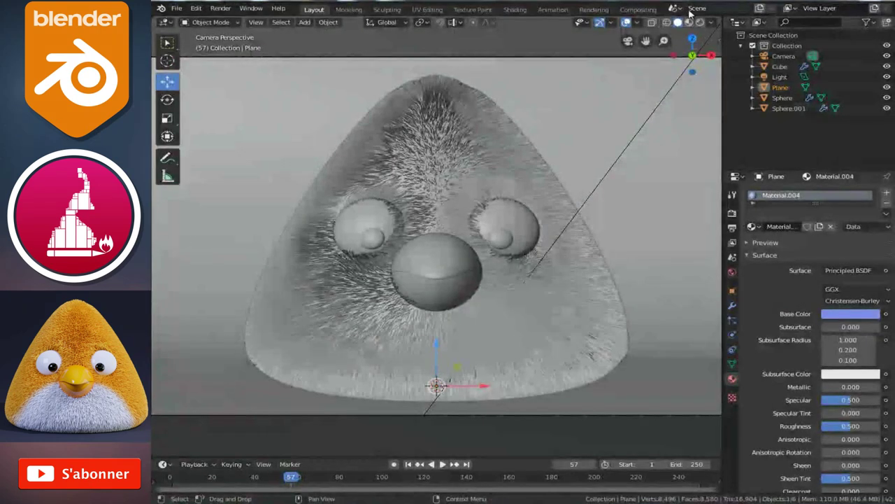
# Switch the render engine to Eevee and preview the bird with rendered shading
pyautogui.click(700, 21)
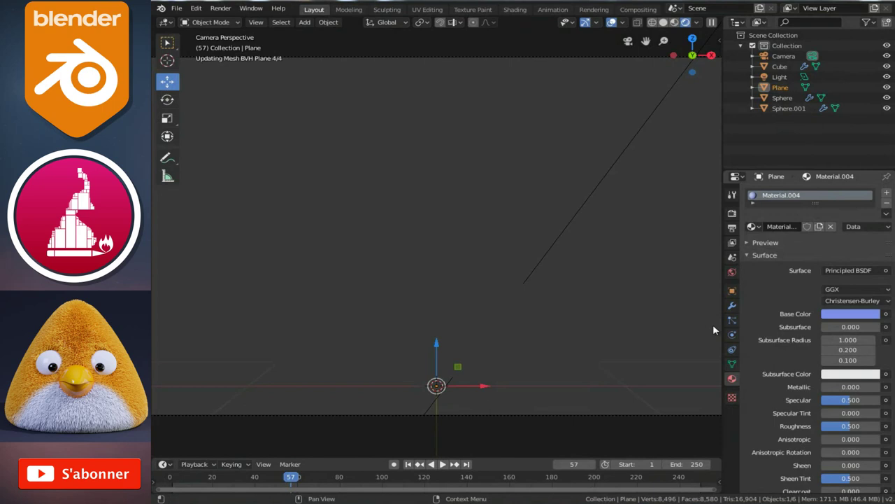
pyautogui.click(664, 23)
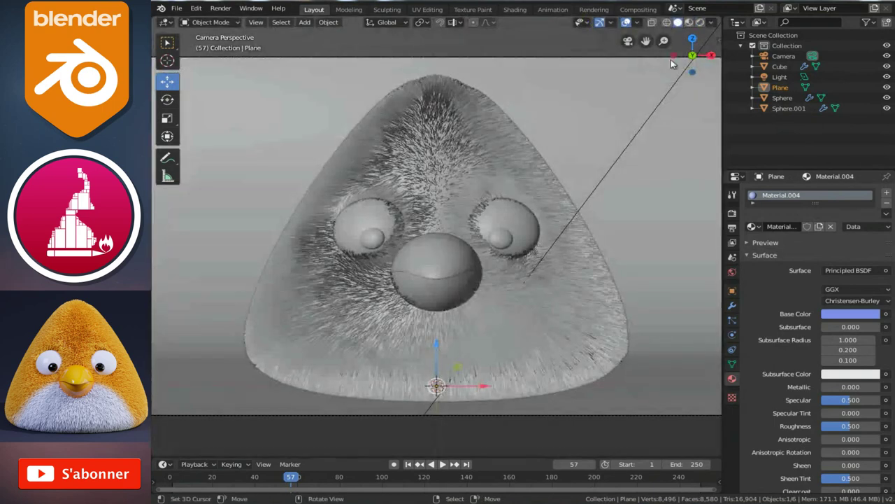
pyautogui.click(732, 213)
pyautogui.click(855, 192)
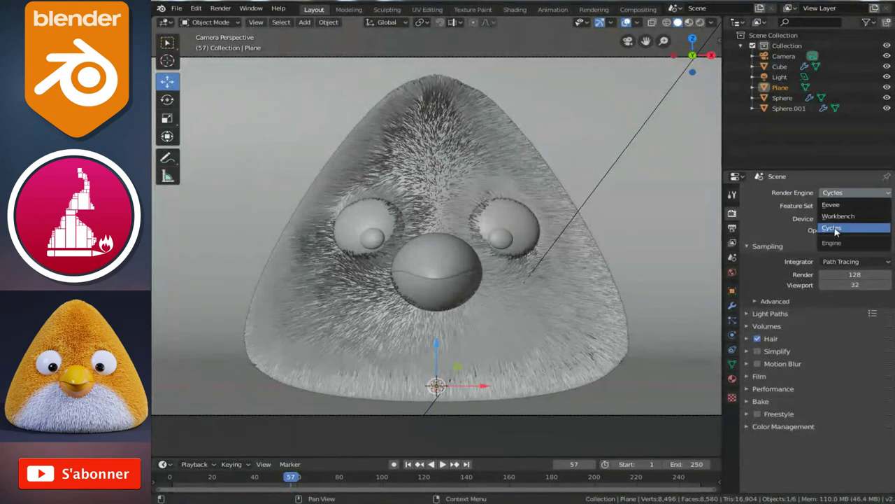
pyautogui.click(846, 205)
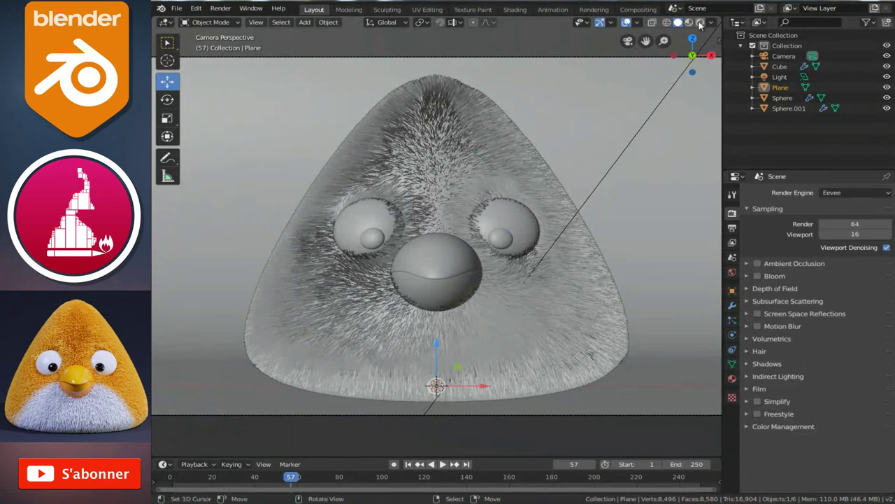
pyautogui.click(700, 23)
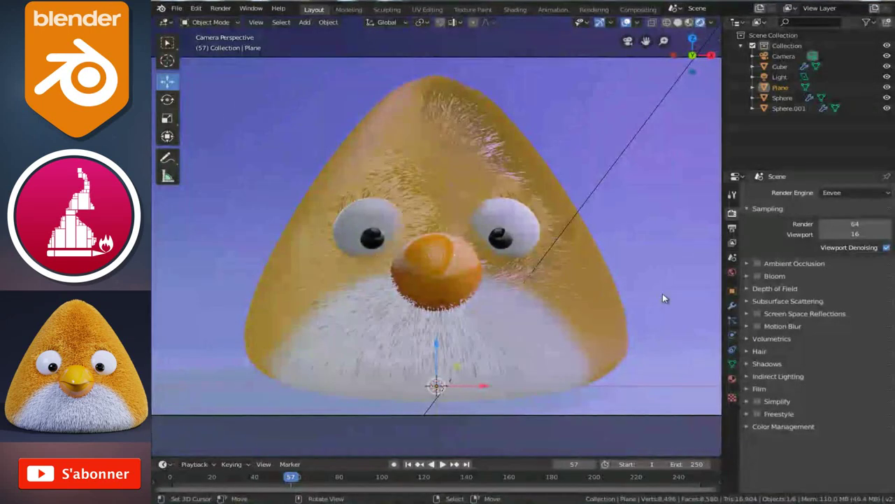
# Set the backdrop material's roughness to 1.000
pyautogui.click(729, 377)
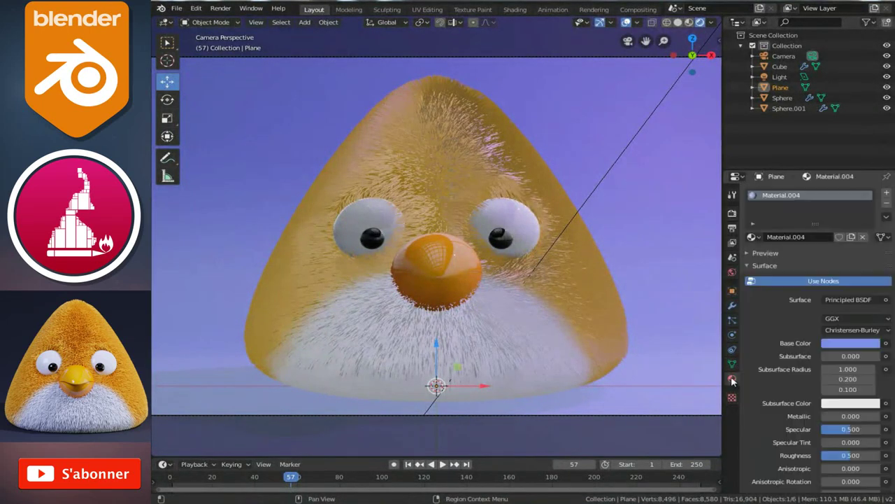
pyautogui.click(850, 455)
pyautogui.write('1')
pyautogui.press('Return')
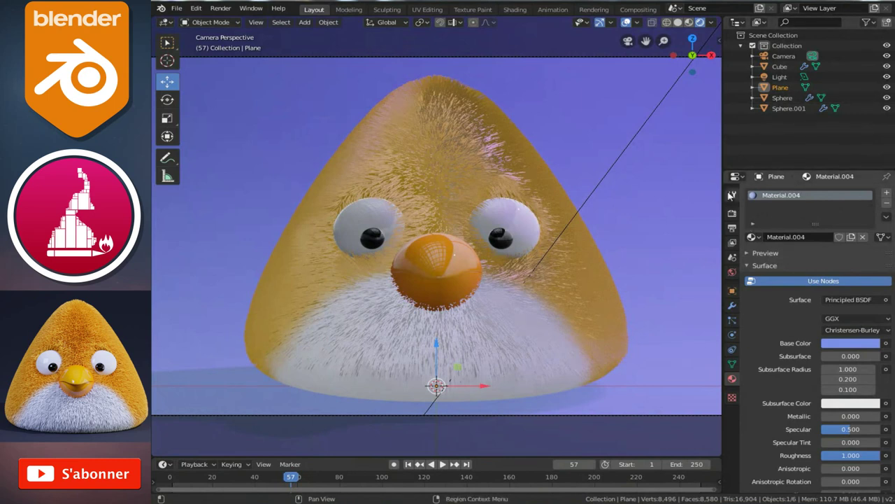
pyautogui.click(732, 213)
pyautogui.click(836, 193)
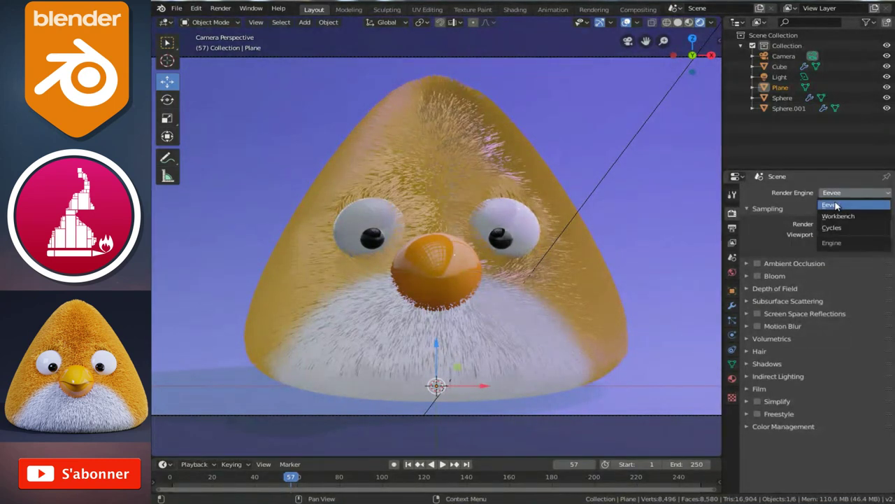
# Switch the render engine to Cycles, inspect the light, and orbit the view in solid shading
pyautogui.click(836, 204)
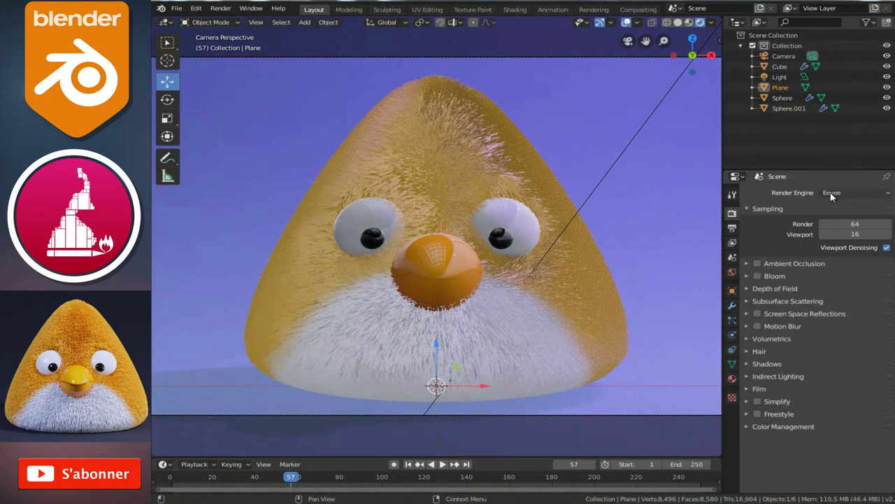
pyautogui.click(838, 193)
pyautogui.click(839, 227)
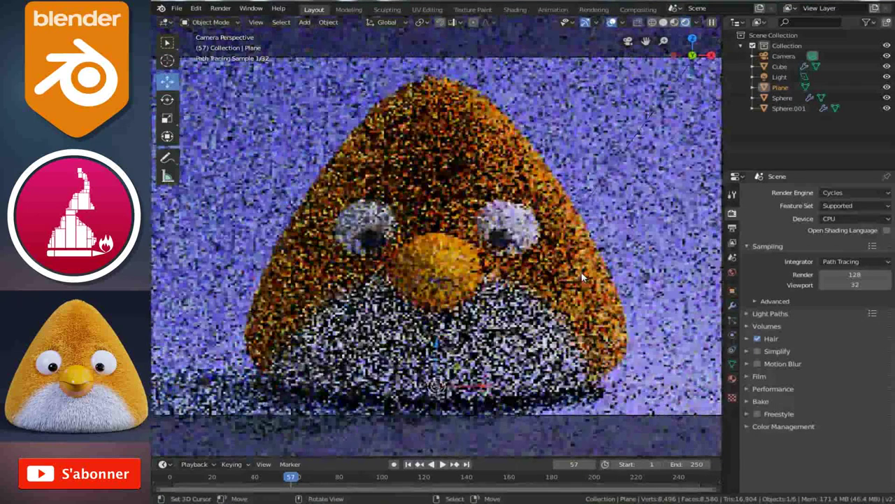
pyautogui.click(732, 378)
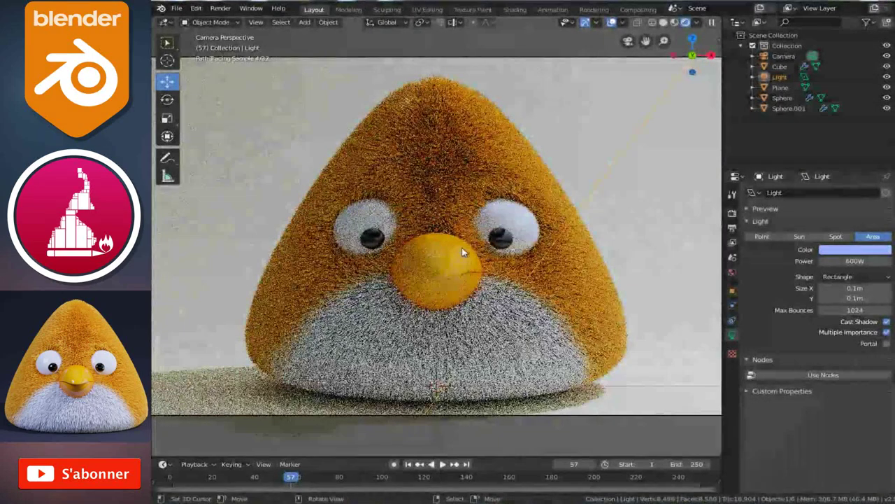
pyautogui.click(663, 22)
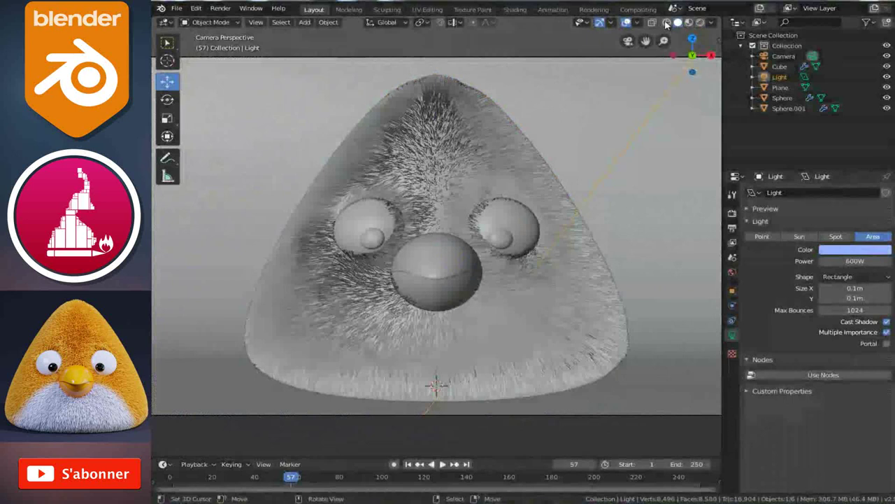
pyautogui.moveTo(497, 296); pyautogui.dragTo(684, 299, button='middle')
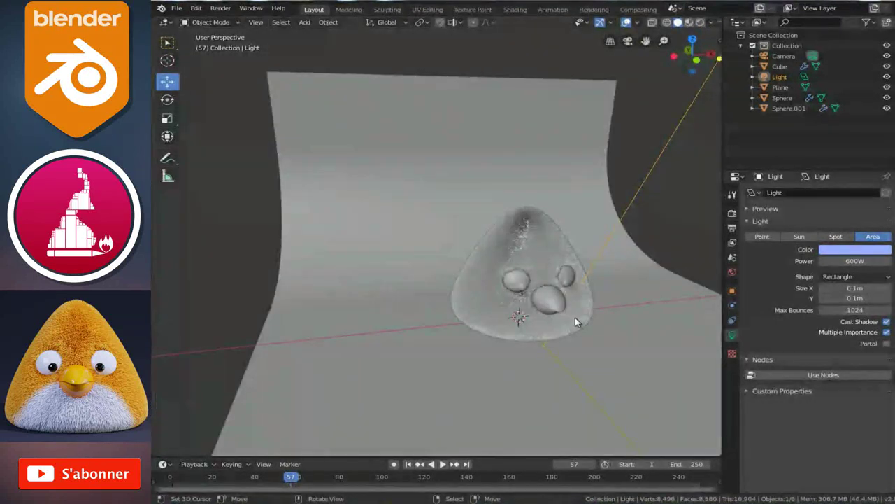
# Isolate the bird's body and eye in local view and enter Edit Mode on the eye sphere
pyautogui.moveTo(575, 316); pyautogui.dragTo(537, 310, button='middle')
pyautogui.scroll(5, 537, 311)
pyautogui.click(608, 318)
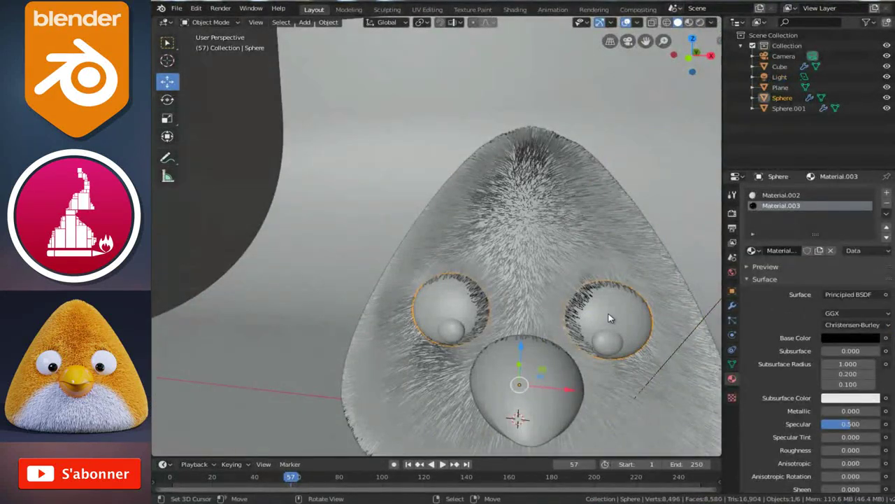
pyautogui.keyDown('shift'); pyautogui.click(554, 234); pyautogui.keyUp('shift')
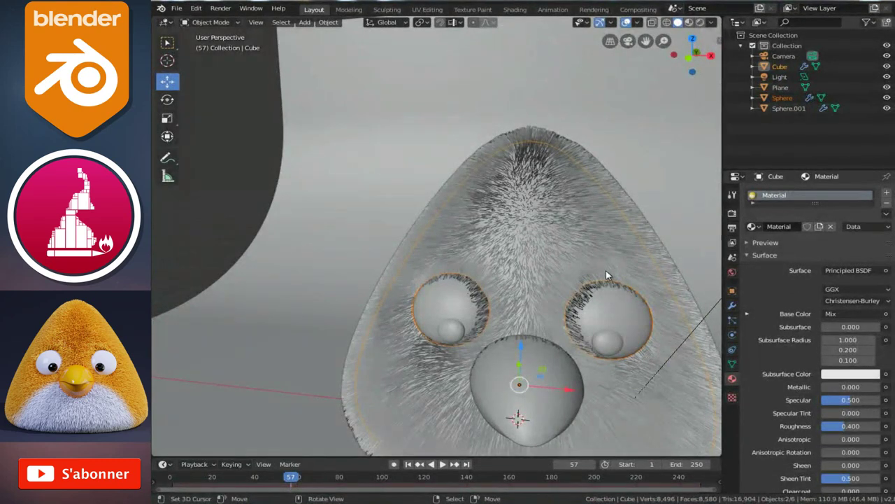
pyautogui.press('KP_Divide')
pyautogui.press('Tab')
pyautogui.scroll(4, 519, 257)
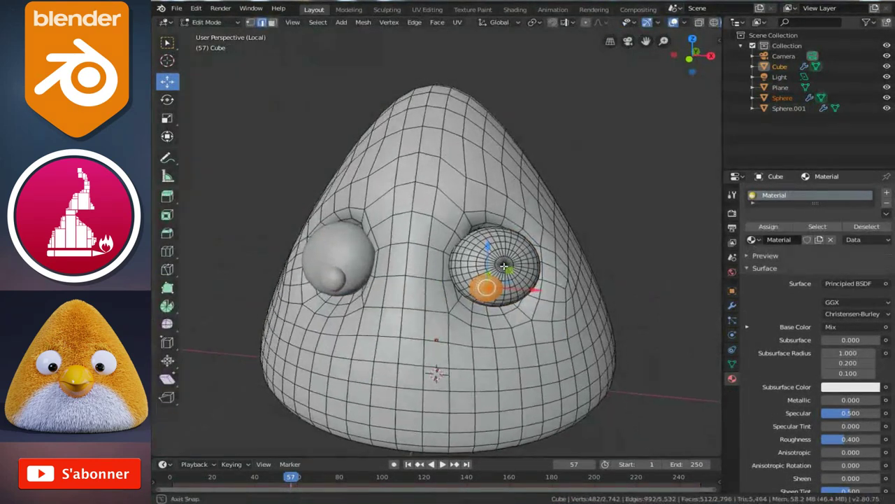
pyautogui.press('Tab')
pyautogui.click(522, 275)
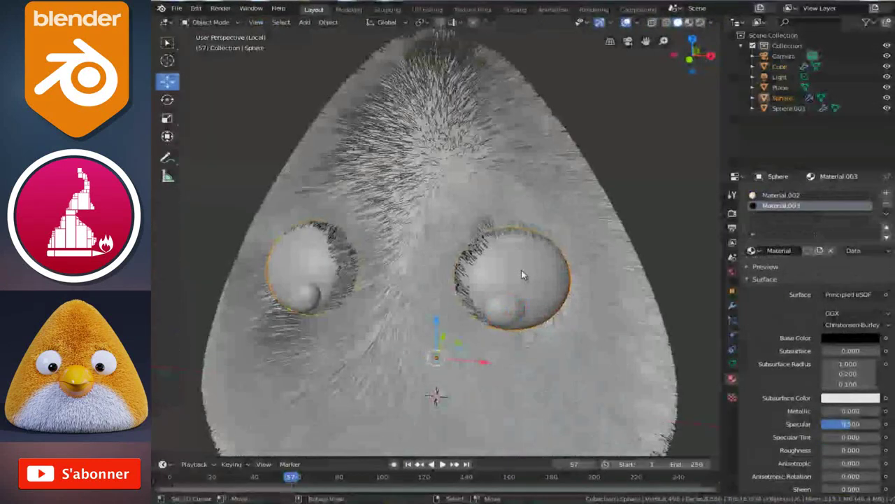
pyautogui.press('Tab')
pyautogui.press('Tab')
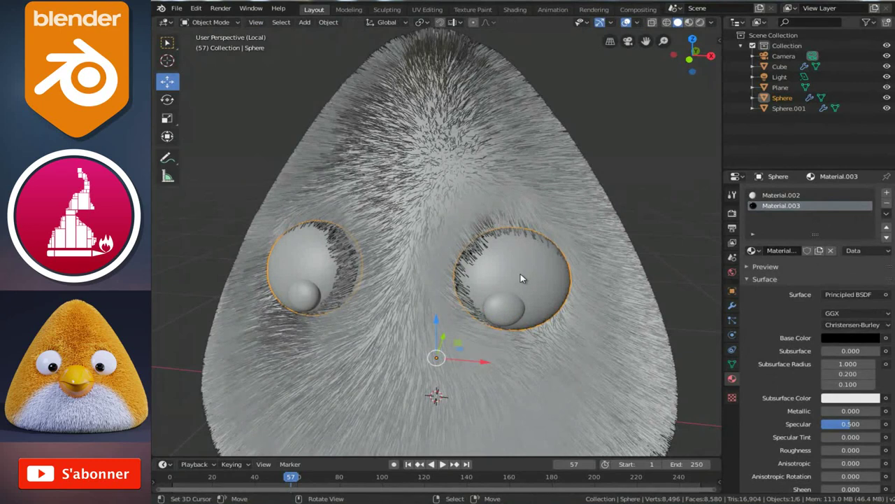
pyautogui.press('Tab')
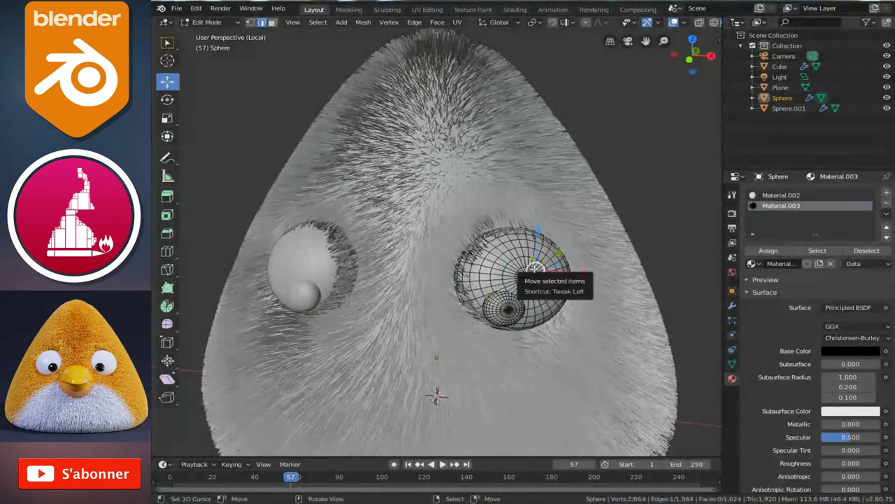
# Rotate all of the eye's vertices 8.49° about Z from top view, then leave Edit Mode
pyautogui.press('a')
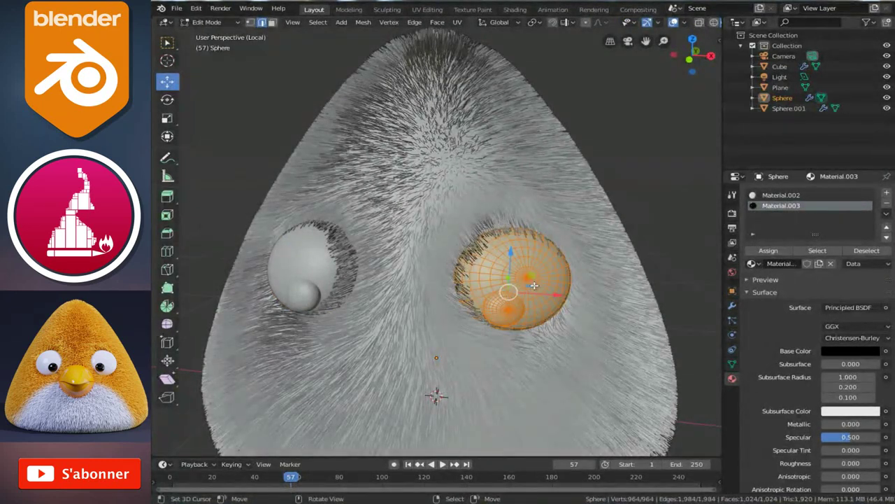
pyautogui.press('KP_7')
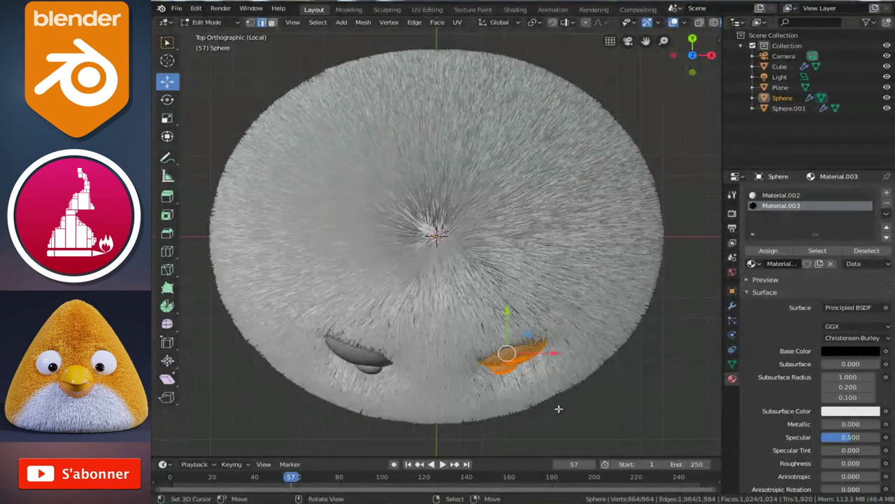
pyautogui.press('r')
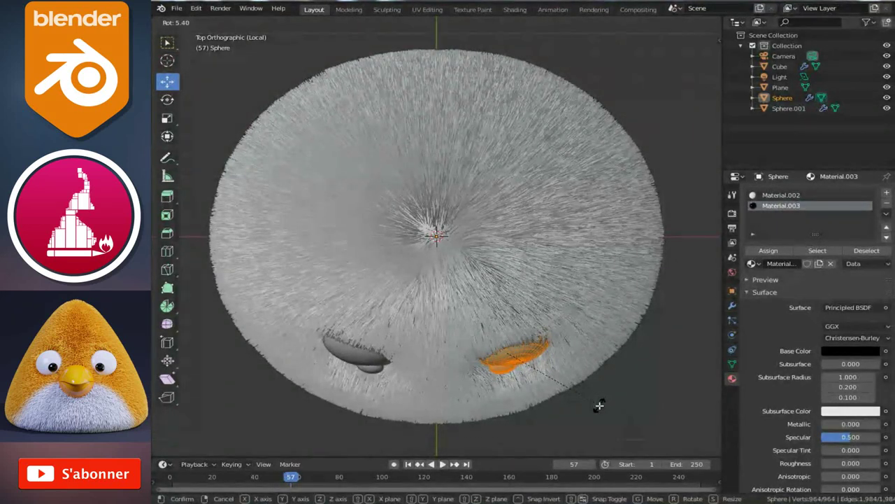
pyautogui.click(602, 413)
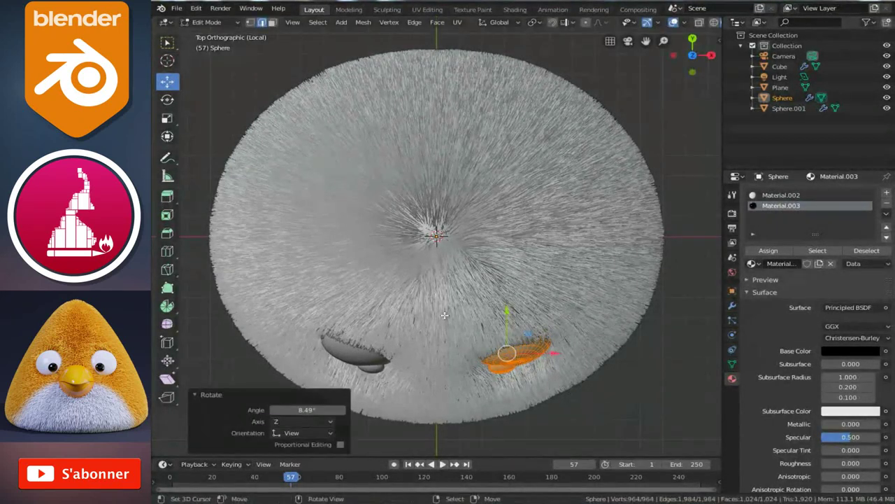
pyautogui.moveTo(446, 315); pyautogui.dragTo(448, 218, button='middle')
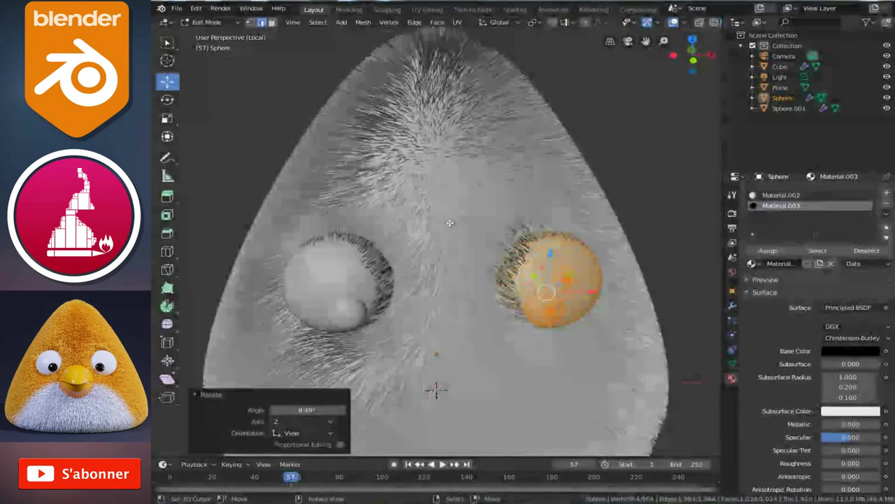
pyautogui.press('KP_0')
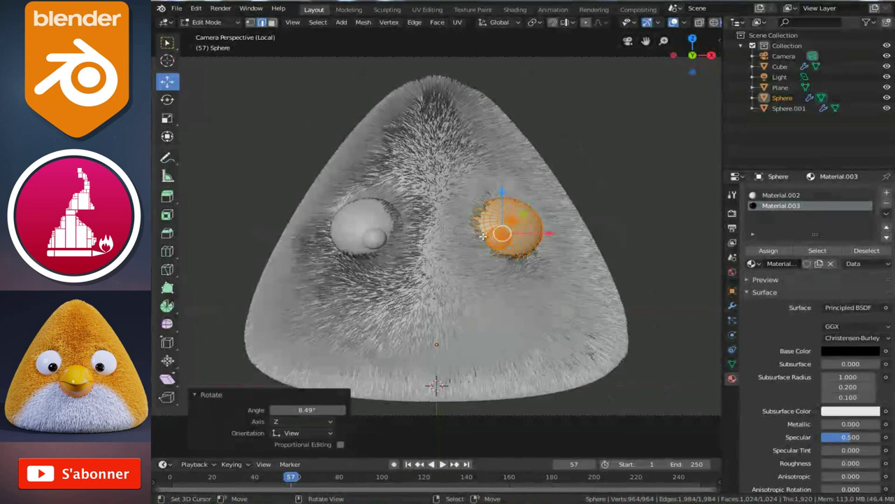
pyautogui.press('Tab')
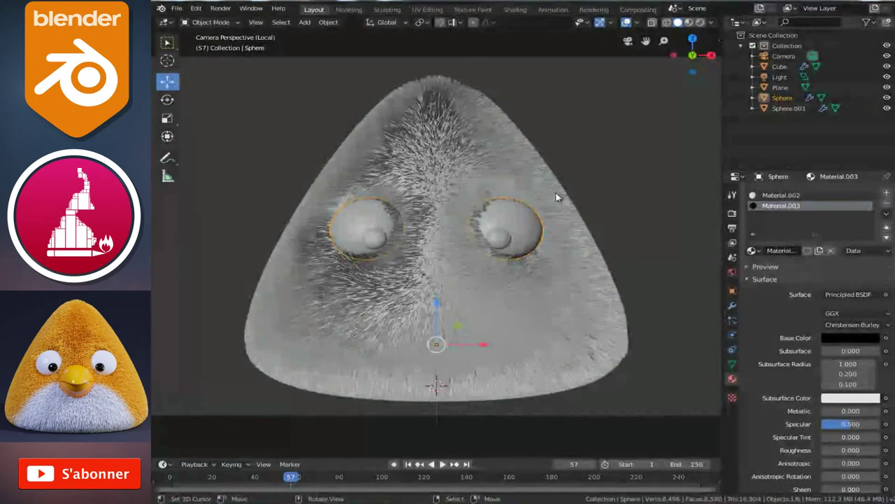
# Preview the camera view in Cycles rendered shading, then select the light and widen the properties area
pyautogui.press('KP_0')
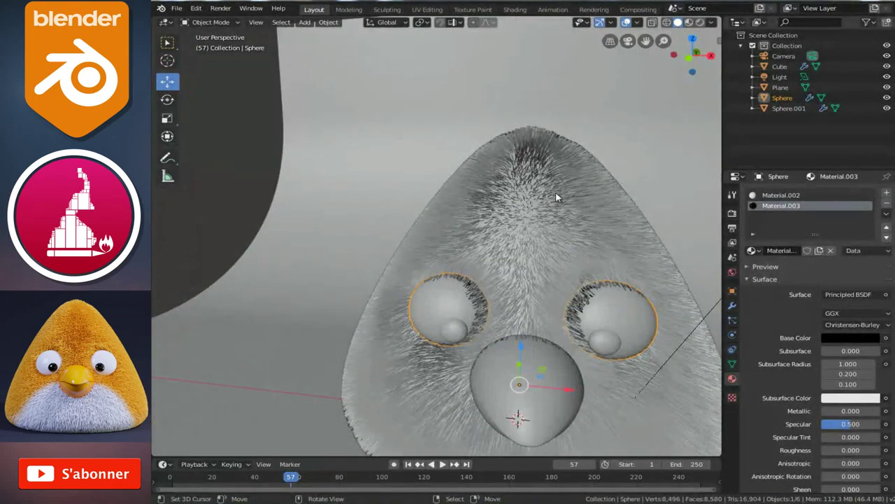
pyautogui.press('KP_0')
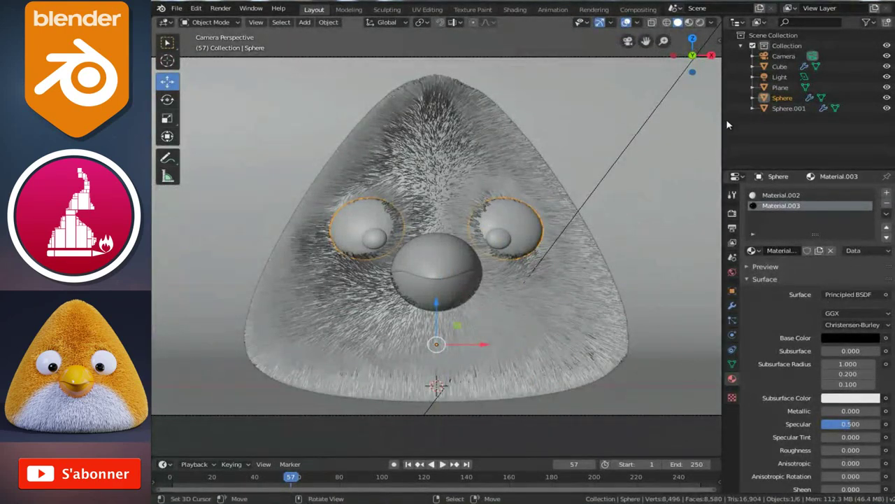
pyautogui.click(700, 21)
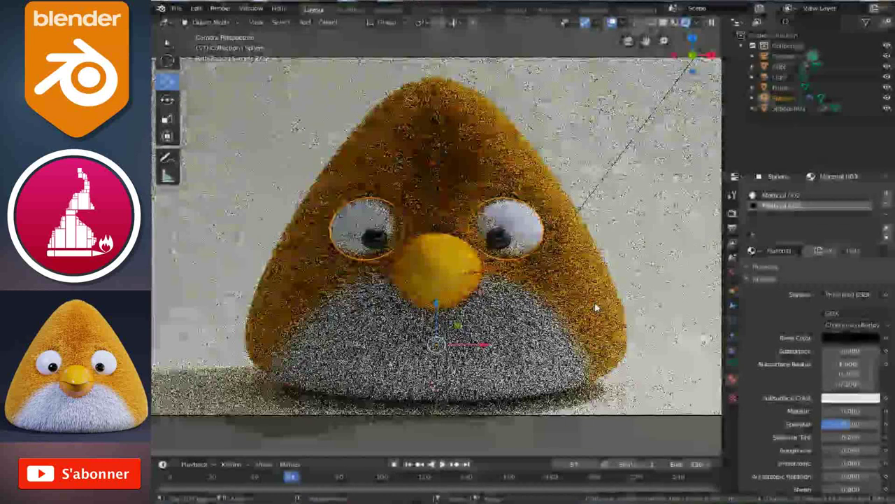
pyautogui.hotkey('alt', 'a')
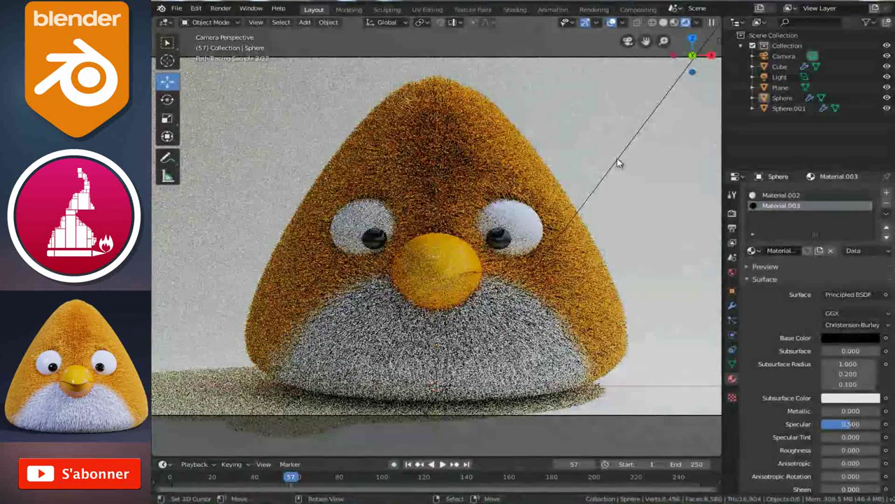
pyautogui.click(617, 158)
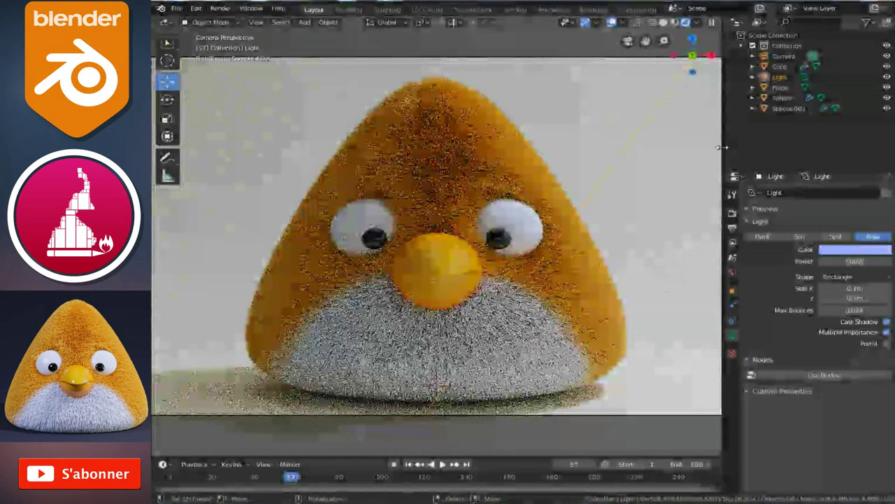
pyautogui.moveTo(722, 147)
pyautogui.mouseDown()
pyautogui.moveTo(692, 146)
pyautogui.moveTo(727, 125)
pyautogui.mouseUp()
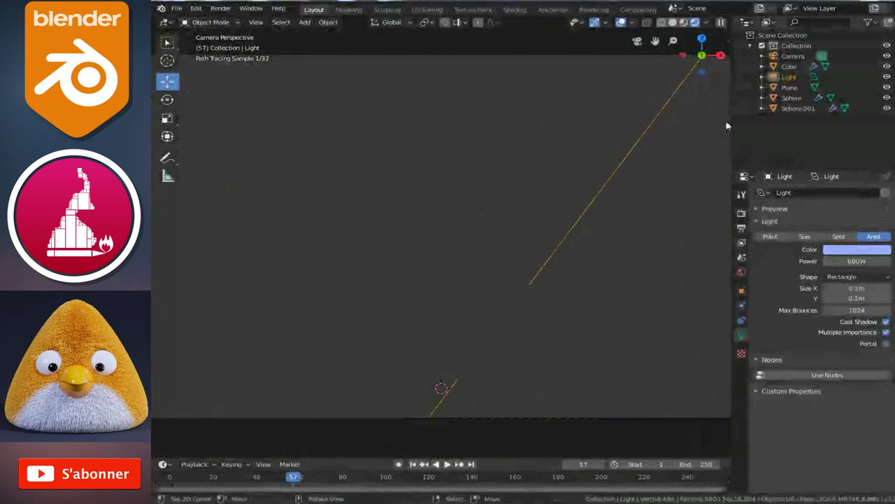
# Switch the render engine to Eevee and orbit around the rendered furry bird and backdrop
pyautogui.click(741, 214)
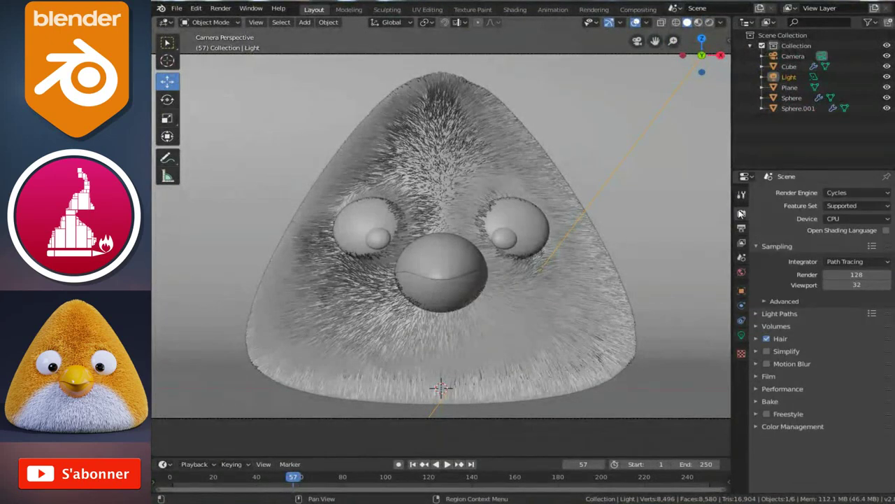
pyautogui.click(840, 193)
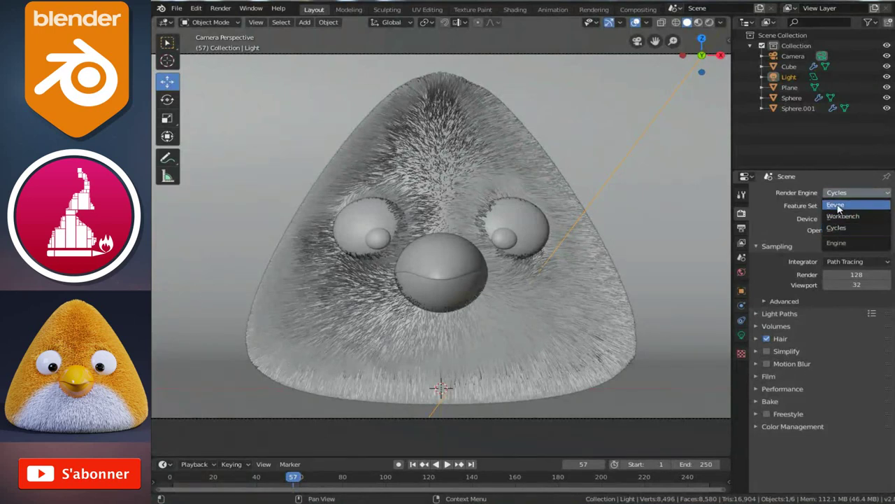
pyautogui.click(838, 205)
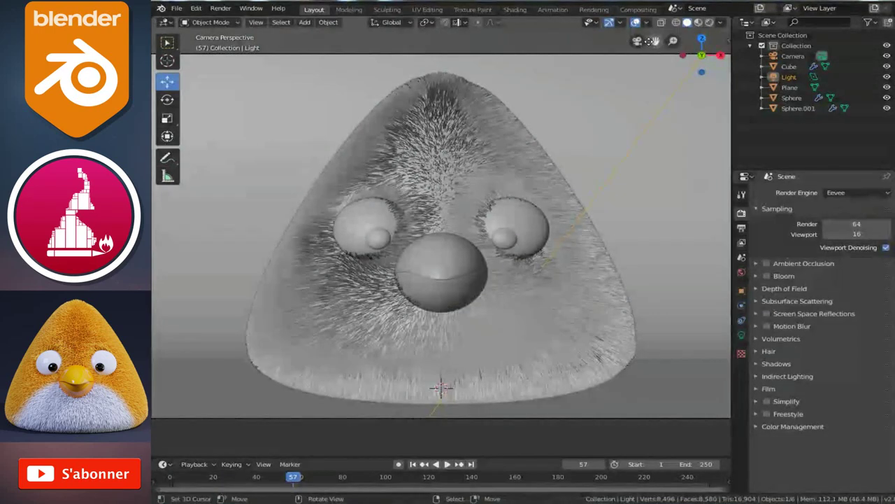
pyautogui.hotkey('shift', 'z')
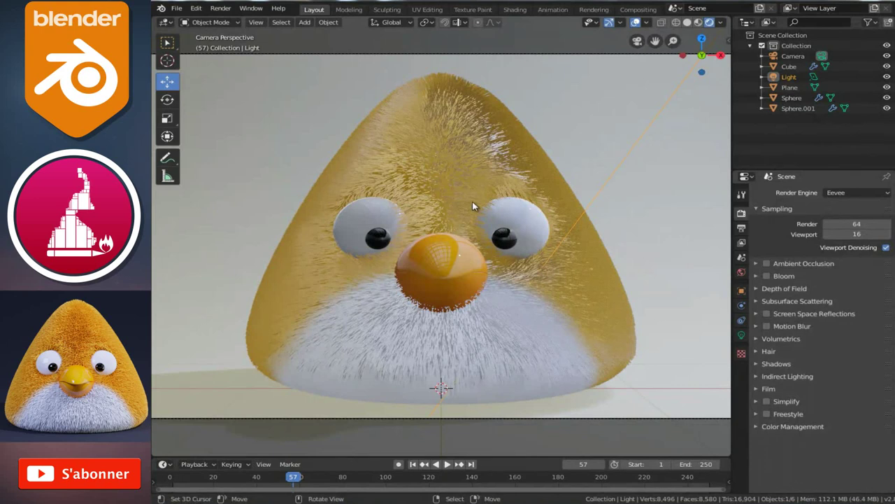
pyautogui.press('KP_0')
pyautogui.scroll(-5, 459, 212)
pyautogui.moveTo(459, 213)
pyautogui.mouseDown(button='middle')
pyautogui.moveTo(530, 218)
pyautogui.moveTo(490, 192)
pyautogui.moveTo(499, 190)
pyautogui.mouseUp(button='middle')
pyautogui.scroll(2, 531, 218)
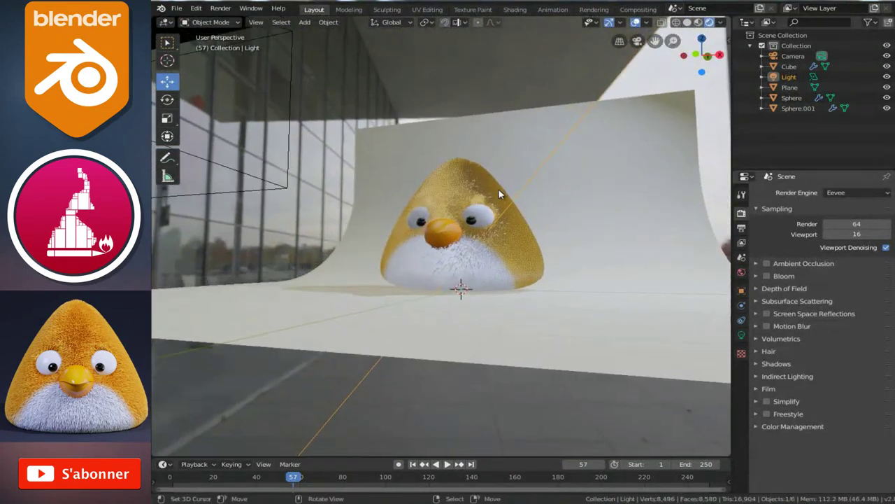
# In front orthographic view, raise the backdrop plane 0.0235 m along Z
pyautogui.press('KP_0')
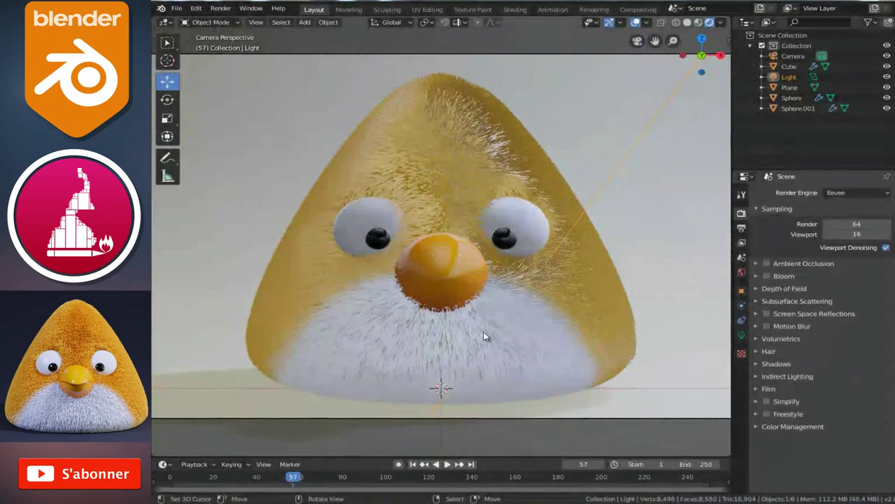
pyautogui.press('KP_0')
pyautogui.press('KP_1')
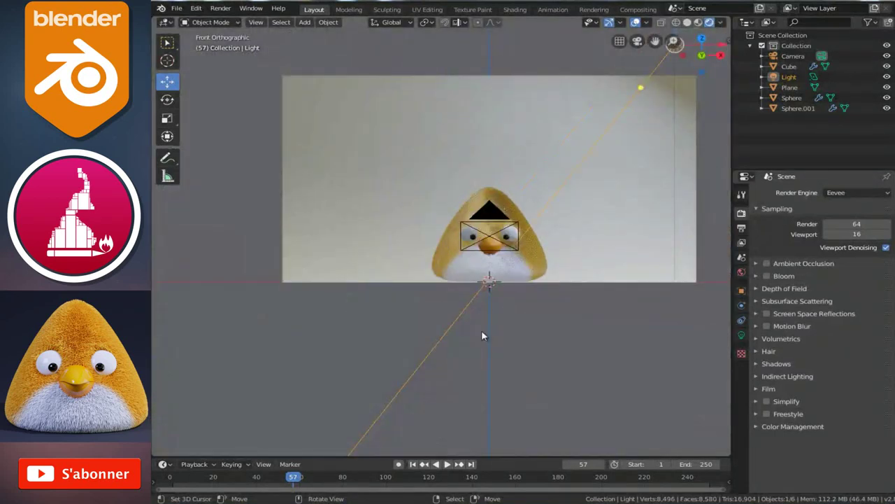
pyautogui.scroll(3, 499, 310)
pyautogui.click(420, 317)
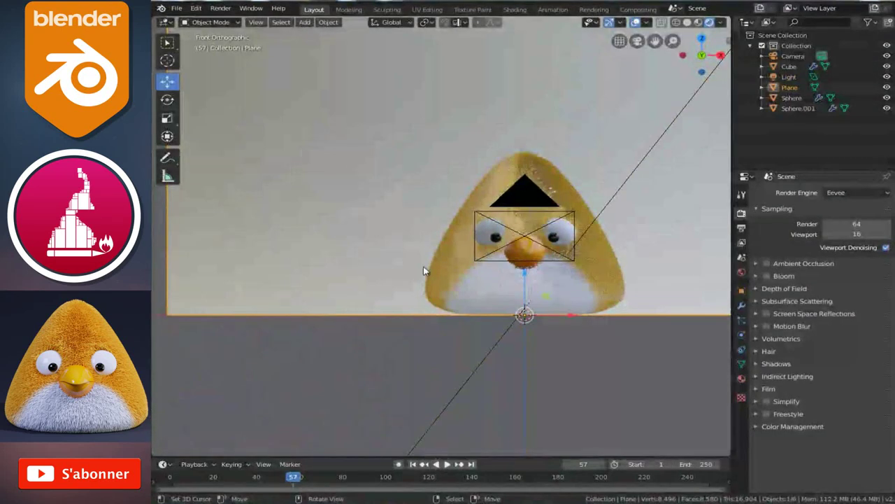
pyautogui.press('g')
pyautogui.press('z')
pyautogui.click(525, 276)
pyautogui.moveTo(550, 255)
pyautogui.mouseDown(button='middle')
pyautogui.moveTo(529, 218)
pyautogui.moveTo(628, 188)
pyautogui.moveTo(652, 194)
pyautogui.moveTo(547, 238)
pyautogui.moveTo(529, 195)
pyautogui.moveTo(654, 218)
pyautogui.mouseUp(button='middle')
pyautogui.scroll(3, 560, 210)
pyautogui.scroll(-5, 543, 228)
pyautogui.scroll(1, 530, 196)
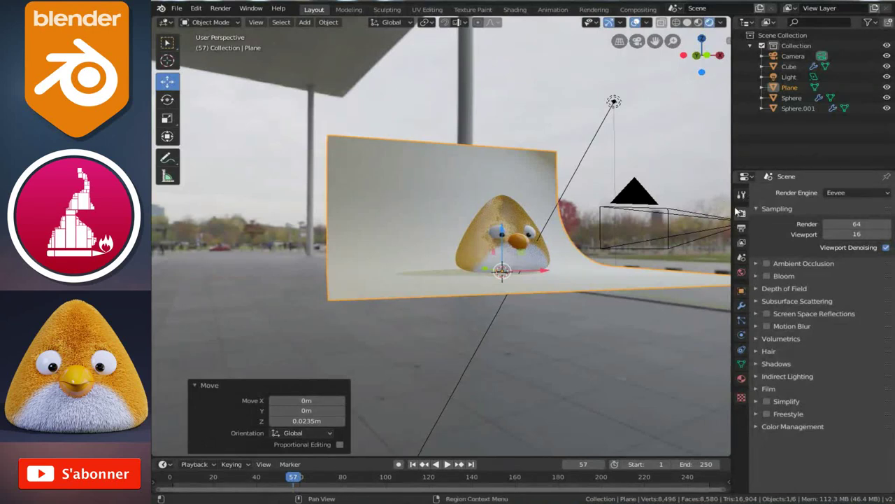
# Turn on Film Transparent so the environment photo no longer shows behind the set
pyautogui.click(757, 389)
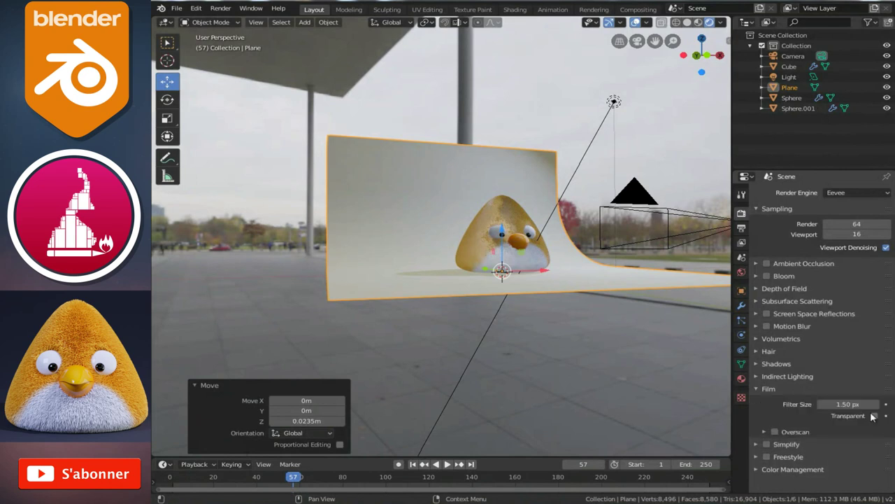
pyautogui.click(873, 416)
pyautogui.scroll(1, 701, 331)
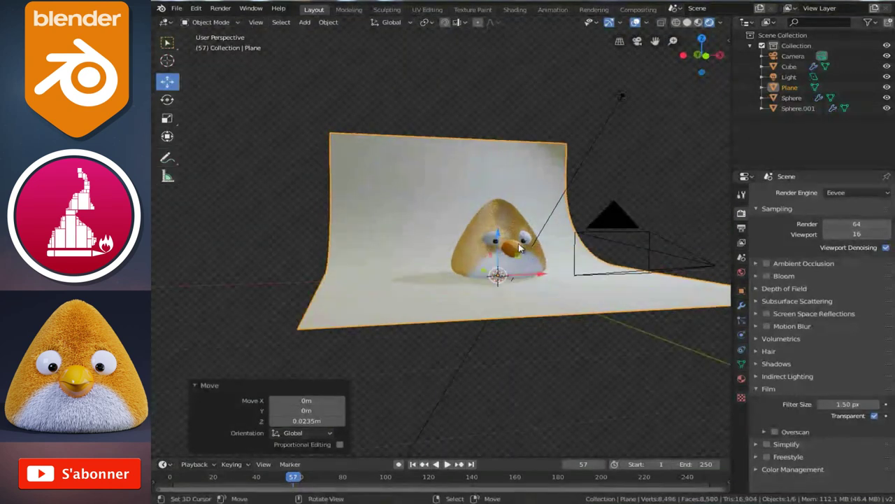
pyautogui.scroll(2, 702, 331)
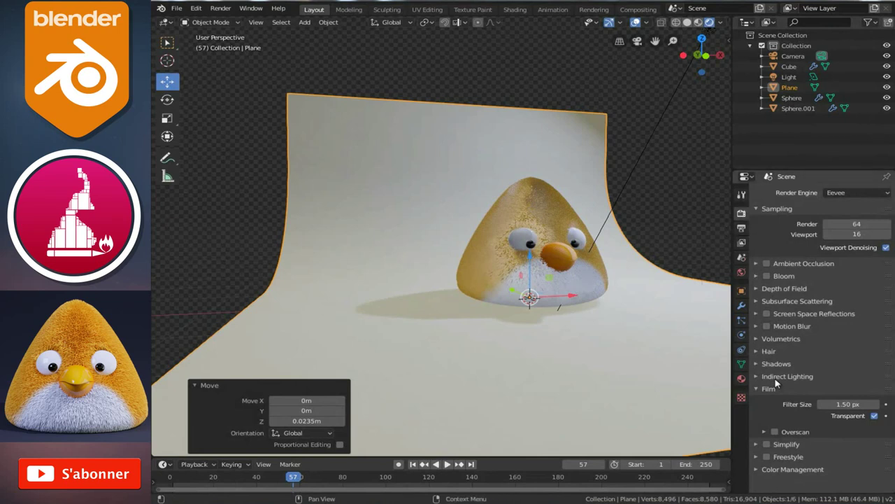
pyautogui.click(741, 272)
# Set the World background strength to 0.2 to dim the scene
pyautogui.click(851, 346)
pyautogui.write('0.5')
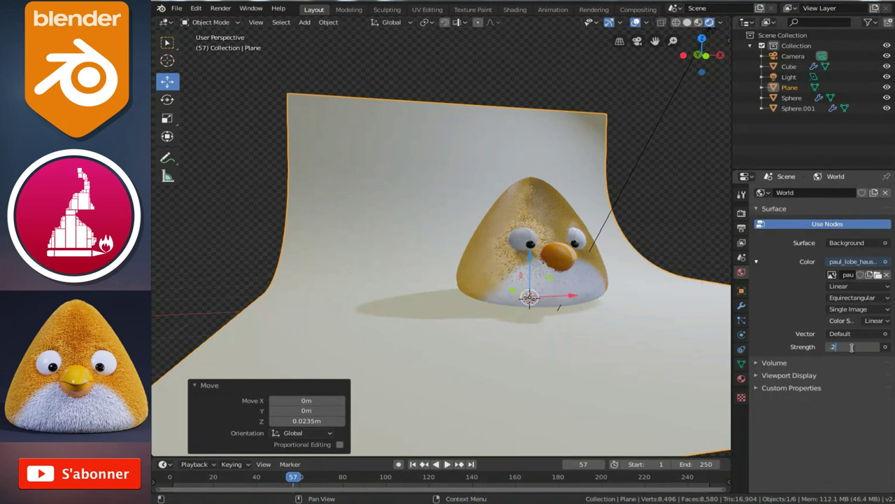
pyautogui.press('Return')
# Return to the camera view and display the area light's Object Data settings
pyautogui.moveTo(489, 210); pyautogui.dragTo(506, 196, button='middle')
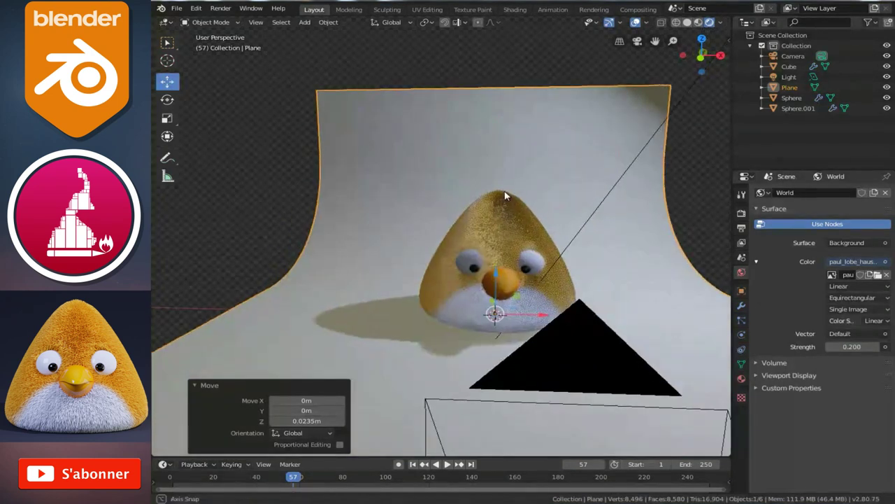
pyautogui.scroll(2, 514, 191)
pyautogui.press('KP_0')
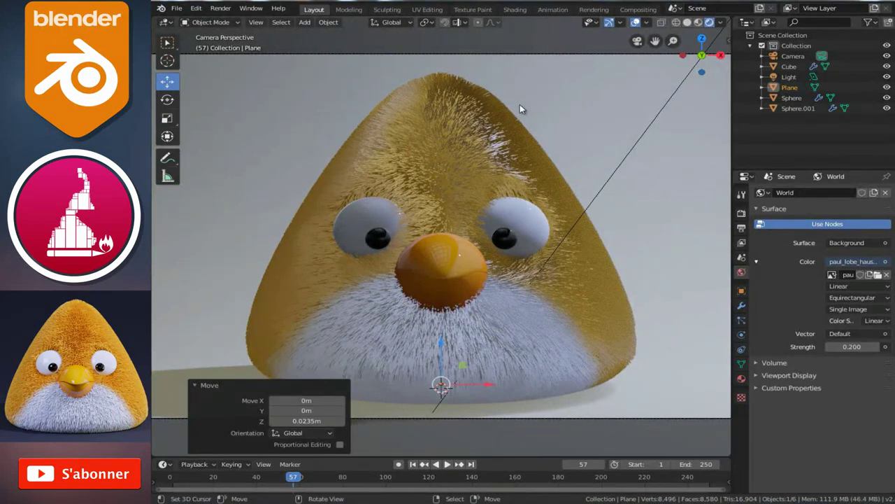
pyautogui.click(637, 147)
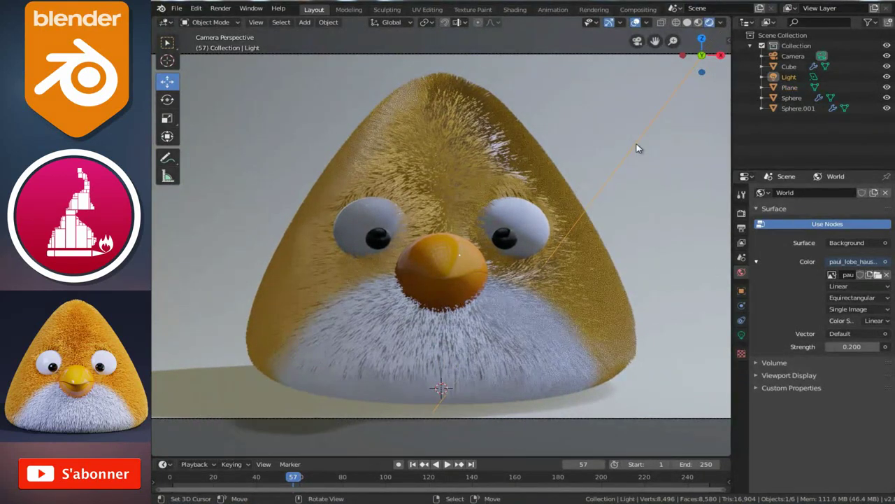
pyautogui.click(741, 334)
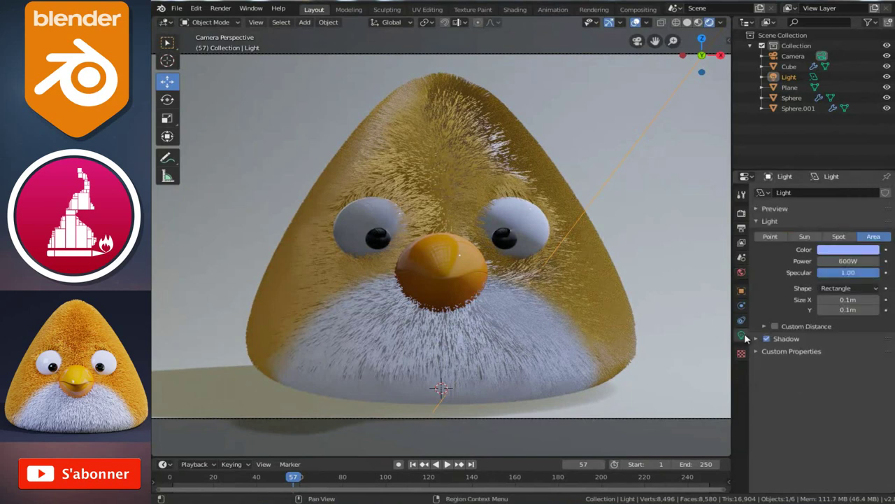
# Try pink and yellow light colours, then settle on pale lavender (H 0.660, S 0.300)
pyautogui.click(848, 249)
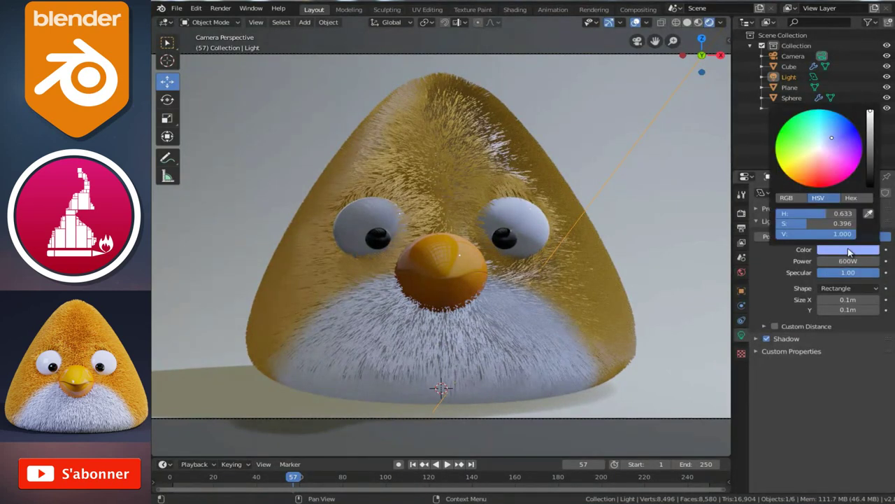
pyautogui.click(823, 162)
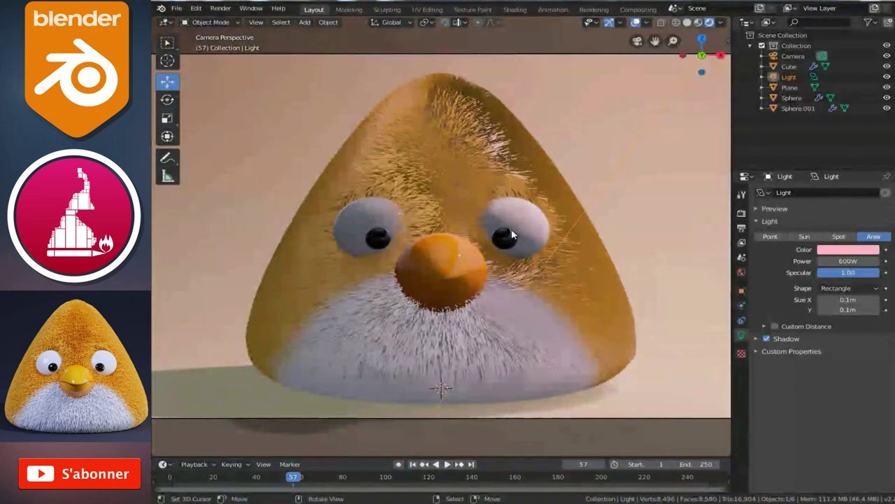
pyautogui.click(847, 250)
pyautogui.moveTo(808, 168)
pyautogui.mouseDown()
pyautogui.moveTo(797, 175)
pyautogui.moveTo(832, 156)
pyautogui.moveTo(827, 144)
pyautogui.moveTo(822, 152)
pyautogui.mouseUp()
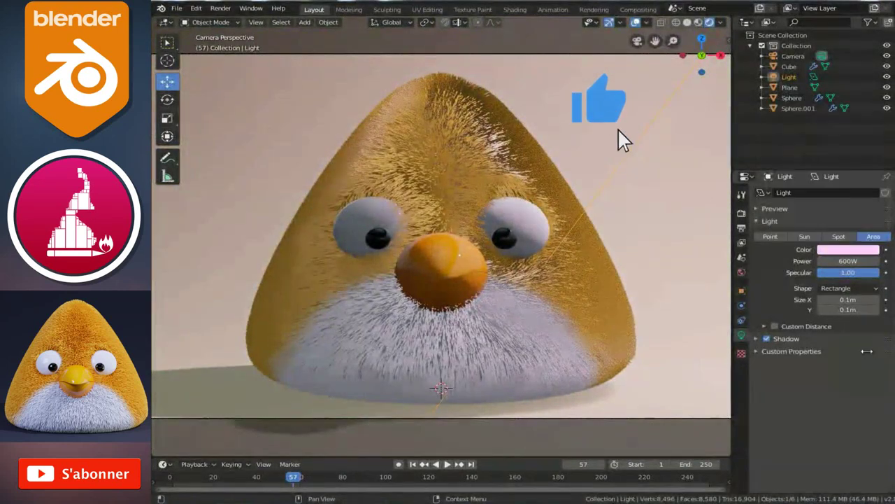
pyautogui.click(846, 250)
pyautogui.moveTo(832, 146); pyautogui.dragTo(833, 146)
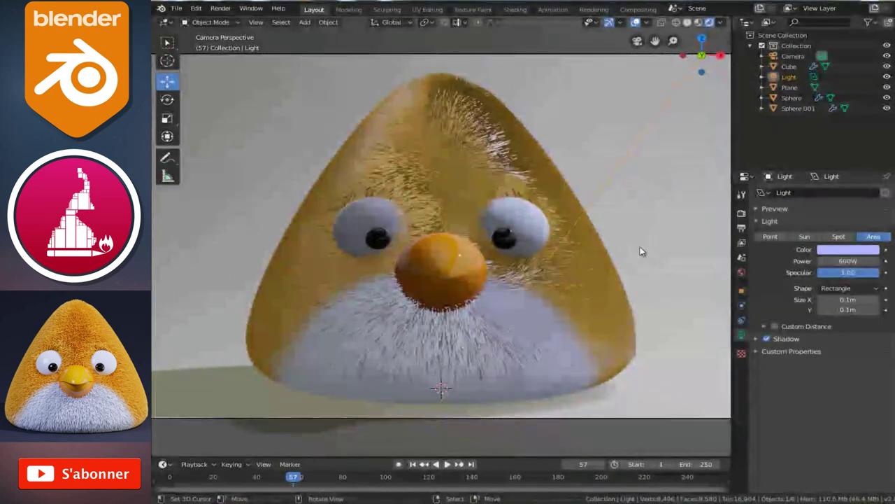
pyautogui.click(741, 212)
# Change the render engine to Cycles for a path-traced preview
pyautogui.click(840, 199)
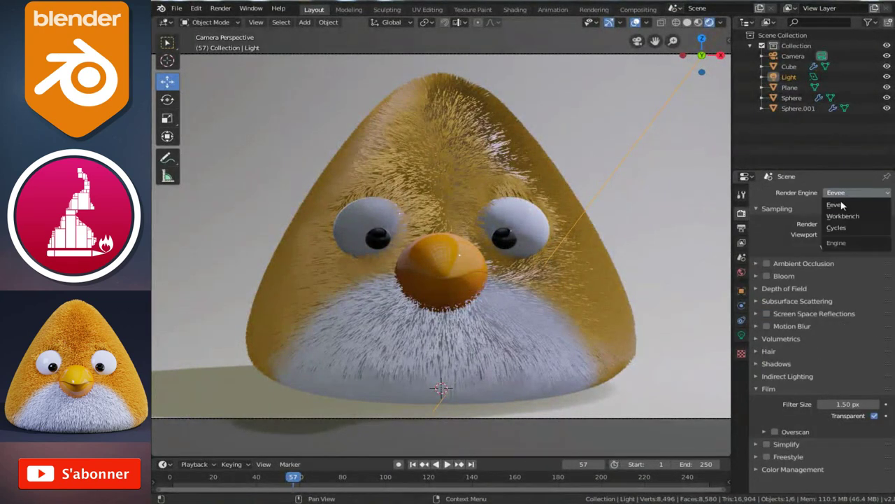
pyautogui.click(845, 225)
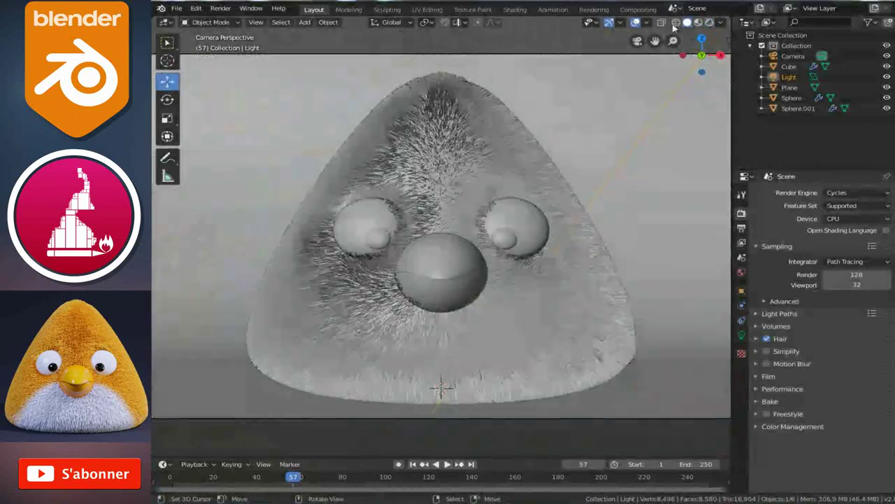
# In solid shading and right side view, move the light 3.18 m along −Y
pyautogui.click(673, 22)
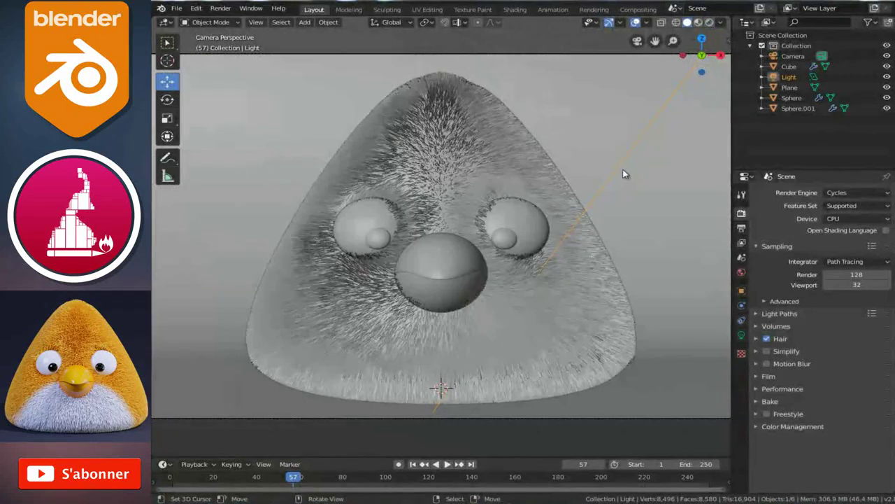
pyautogui.press('KP_0')
pyautogui.moveTo(581, 166); pyautogui.dragTo(584, 204, button='middle')
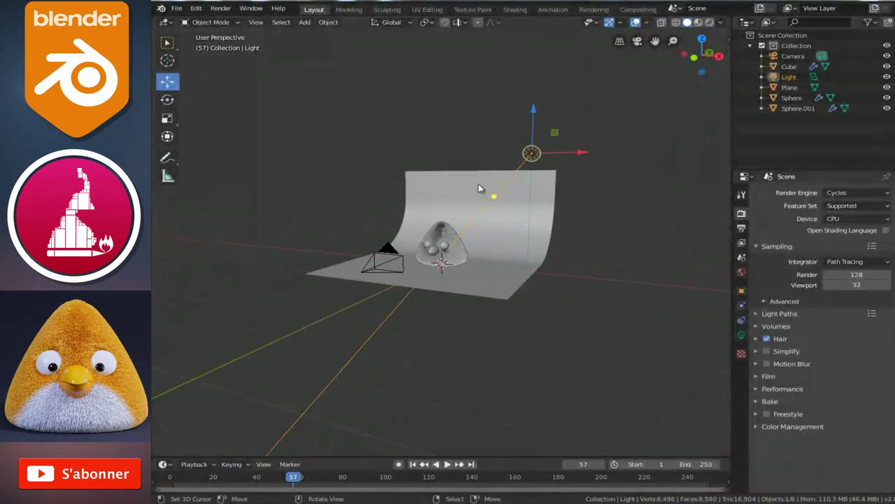
pyautogui.press('KP_3')
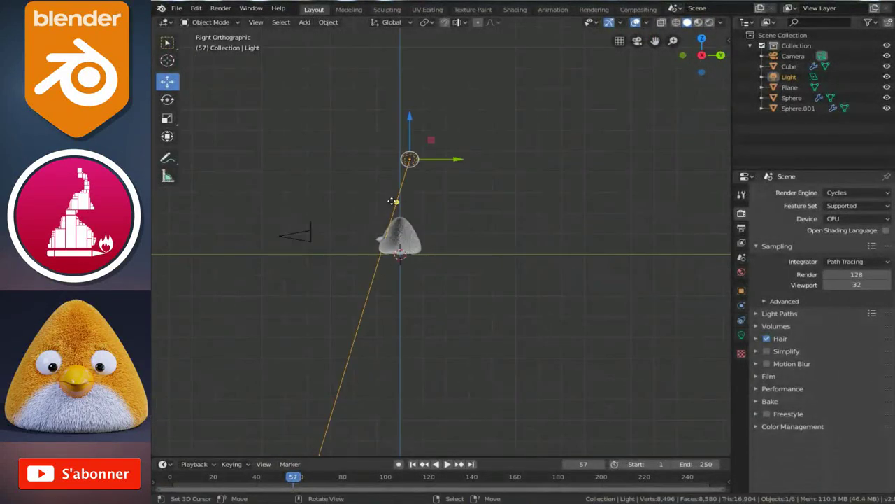
pyautogui.moveTo(456, 159); pyautogui.dragTo(383, 162)
pyautogui.moveTo(384, 169)
pyautogui.mouseDown(button='middle')
pyautogui.moveTo(395, 274)
pyautogui.moveTo(518, 279)
pyautogui.moveTo(552, 263)
pyautogui.mouseUp(button='middle')
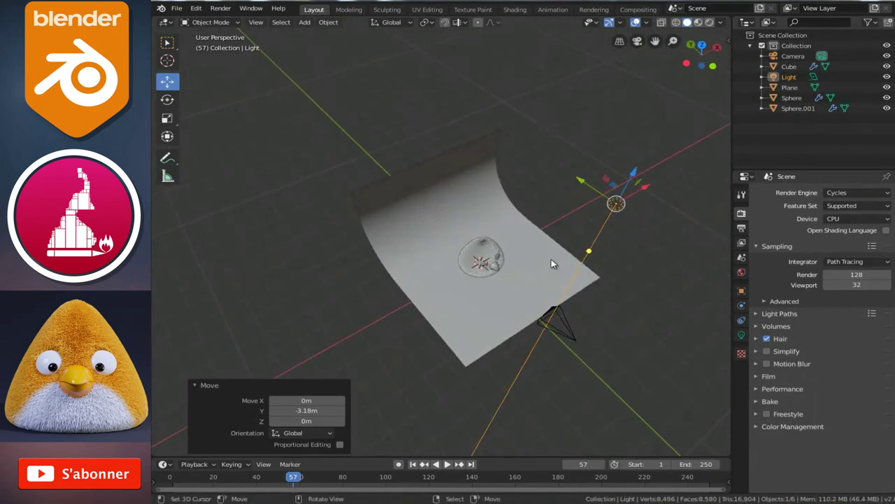
# From top view, rotate the light 58.9° about Z and duplicate it
pyautogui.press('KP_7')
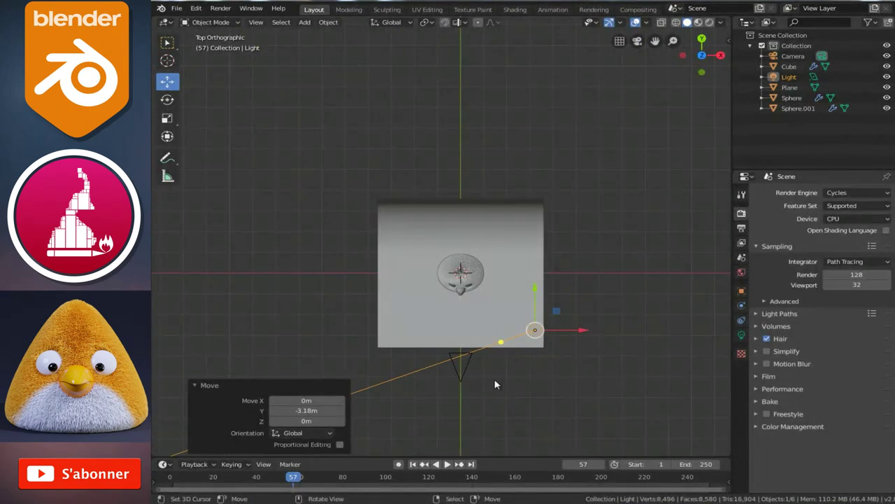
pyautogui.press('r')
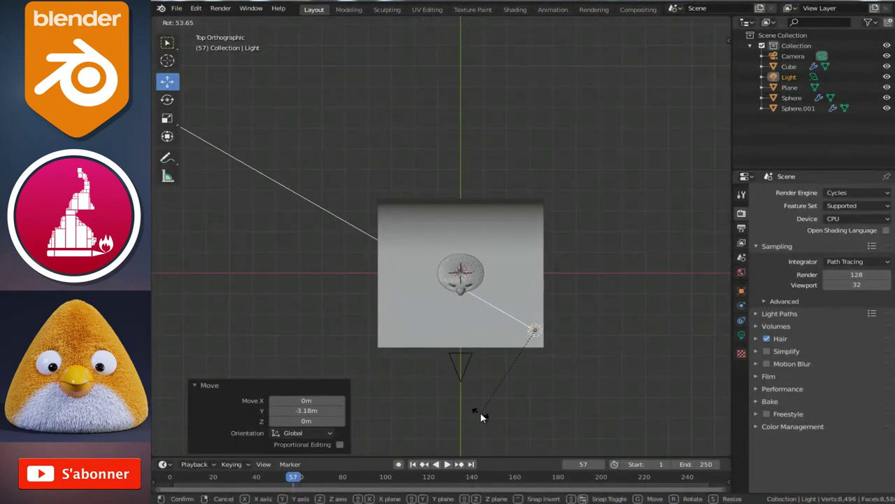
pyautogui.click(474, 413)
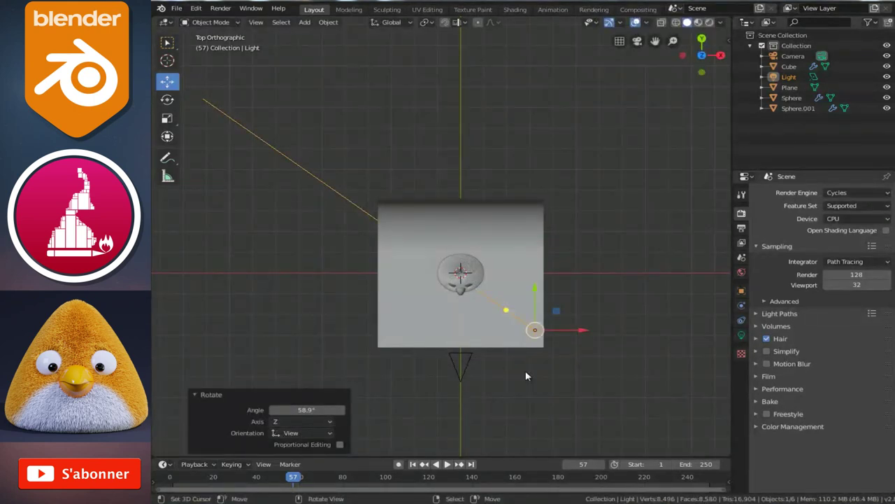
pyautogui.hotkey('shift', 'd')
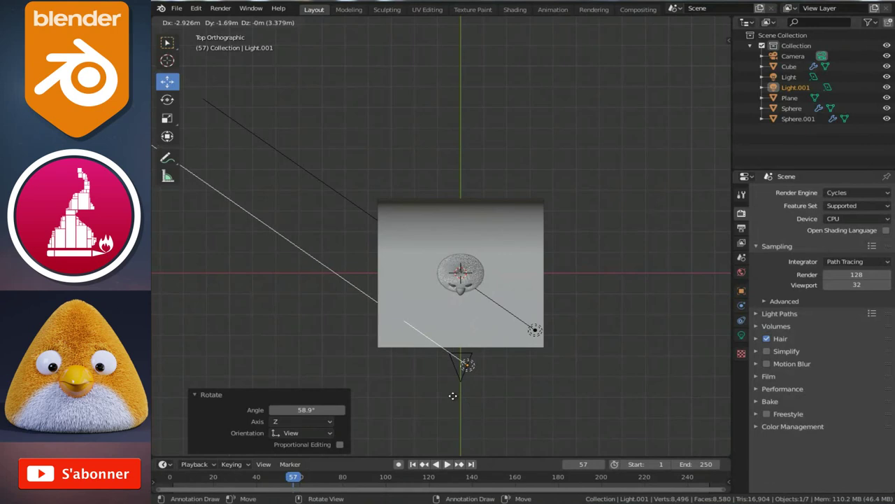
# Place Light.001 opposite the original, rotated 89.5° and shifted left
pyautogui.click(437, 396)
pyautogui.press('r')
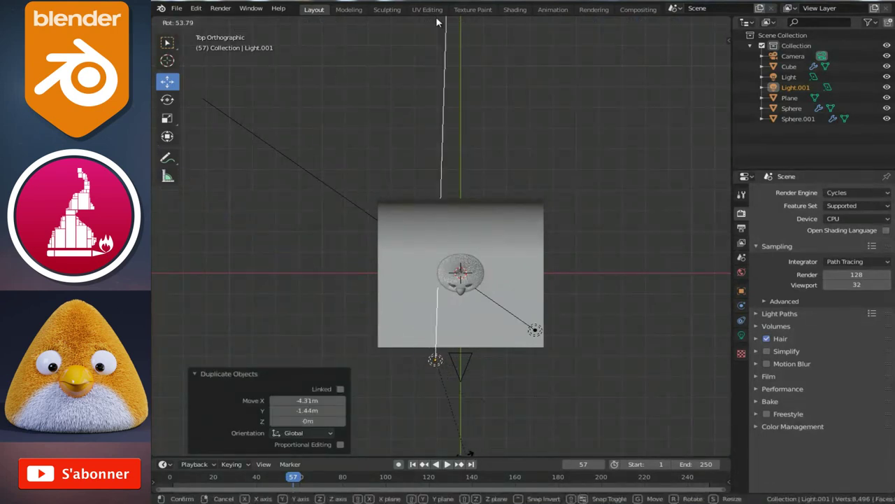
pyautogui.click(433, 439)
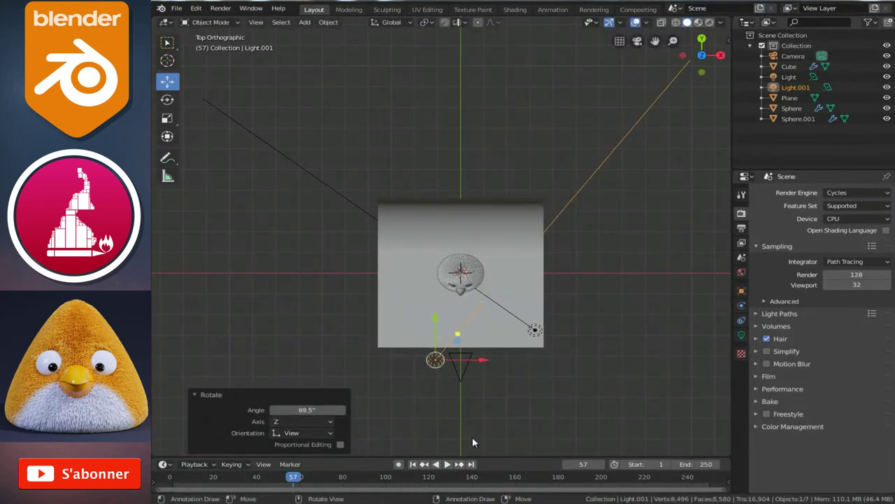
pyautogui.press('g')
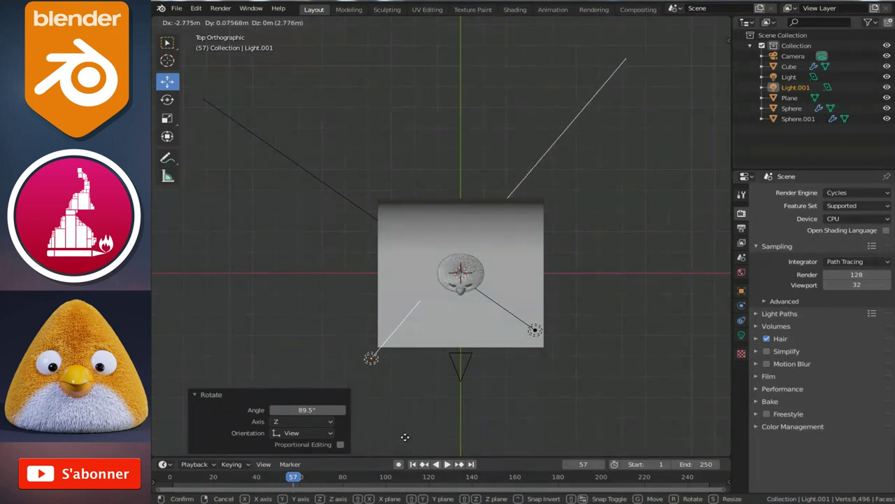
pyautogui.click(402, 437)
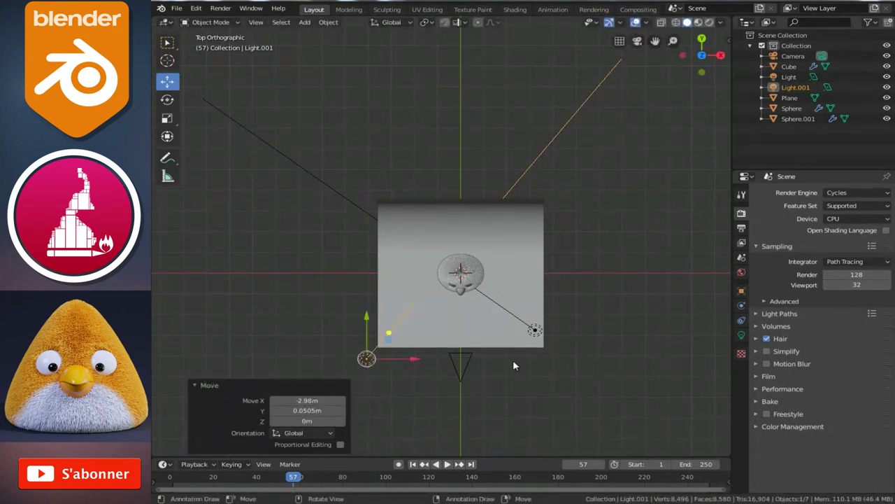
# In side view, tilt Light.001 8.23° and the original light -6.02° toward the bird
pyautogui.moveTo(514, 356)
pyautogui.mouseDown(button='middle')
pyautogui.moveTo(567, 312)
pyautogui.moveTo(606, 253)
pyautogui.mouseUp(button='middle')
pyautogui.press('KP_3')
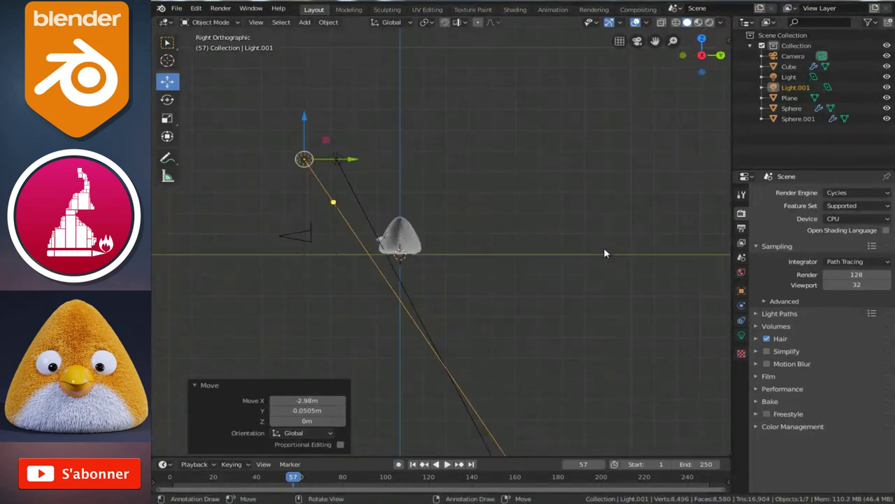
pyautogui.press('ctrl+KP_4')
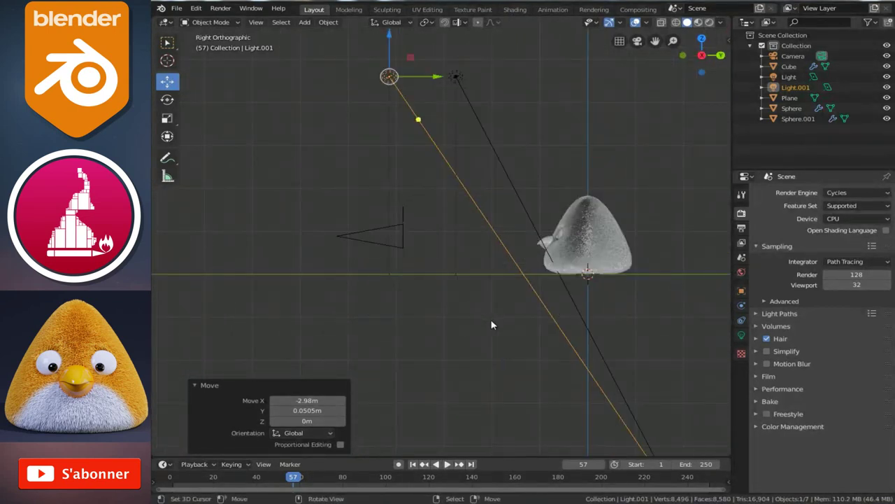
pyautogui.press('r')
pyautogui.click(507, 201)
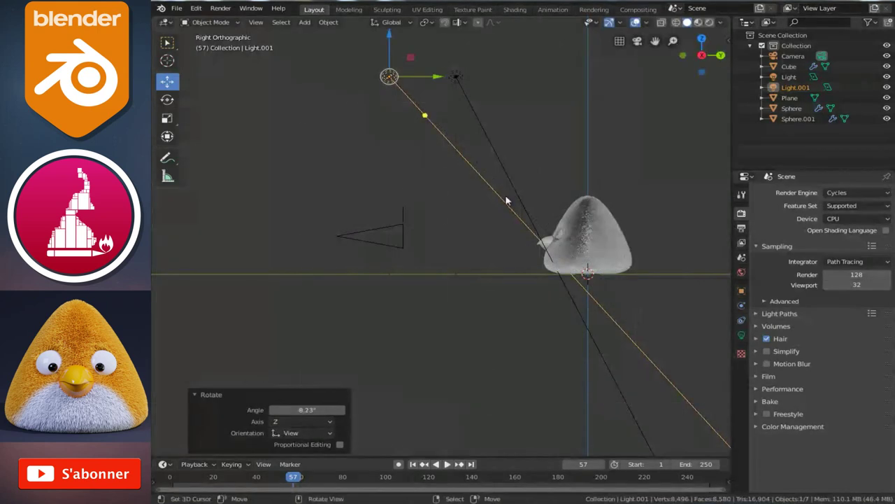
pyautogui.click(455, 75)
pyautogui.press('r')
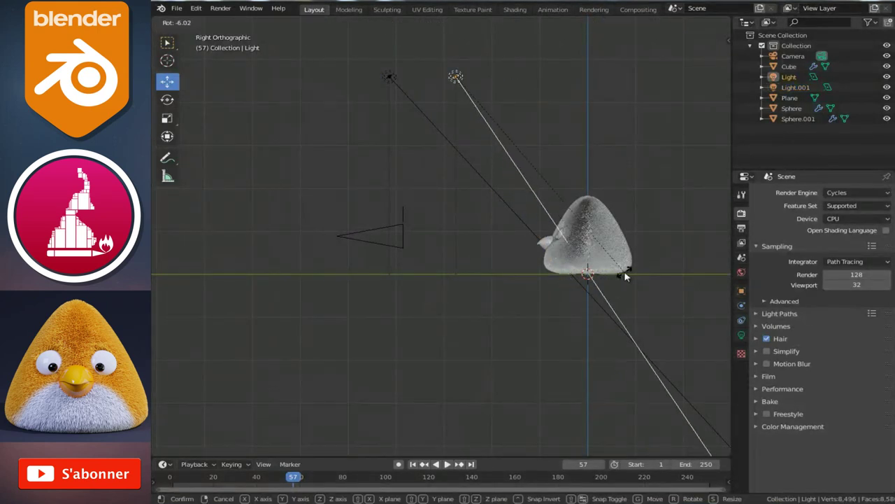
pyautogui.click(625, 276)
# In front view, rotate Light.001 -13.2° and return to the camera view
pyautogui.press('KP_1')
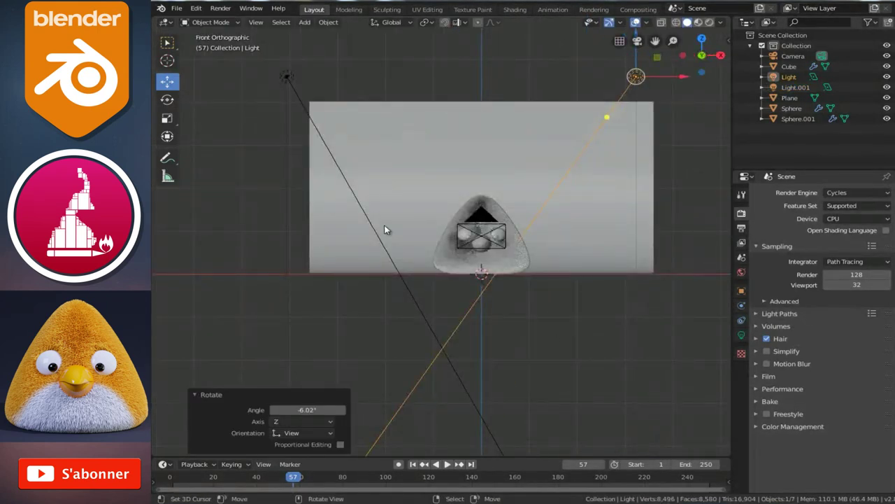
pyautogui.click(350, 194)
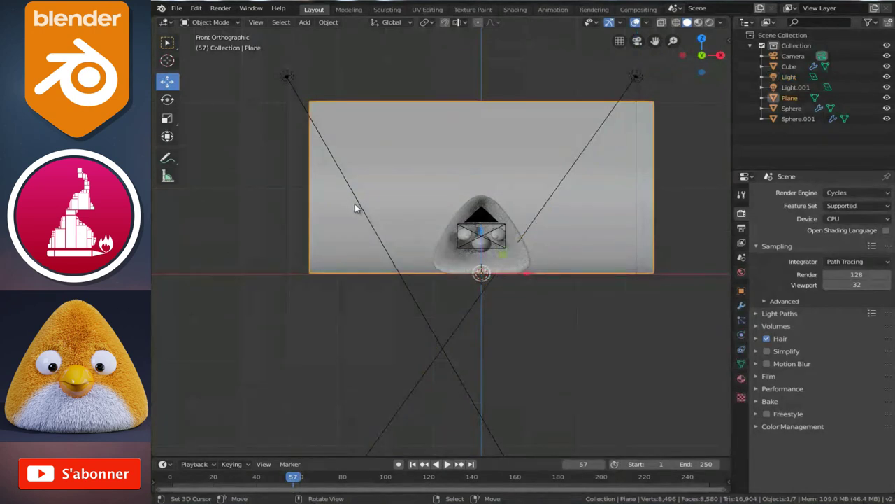
pyautogui.click(422, 316)
pyautogui.press('r')
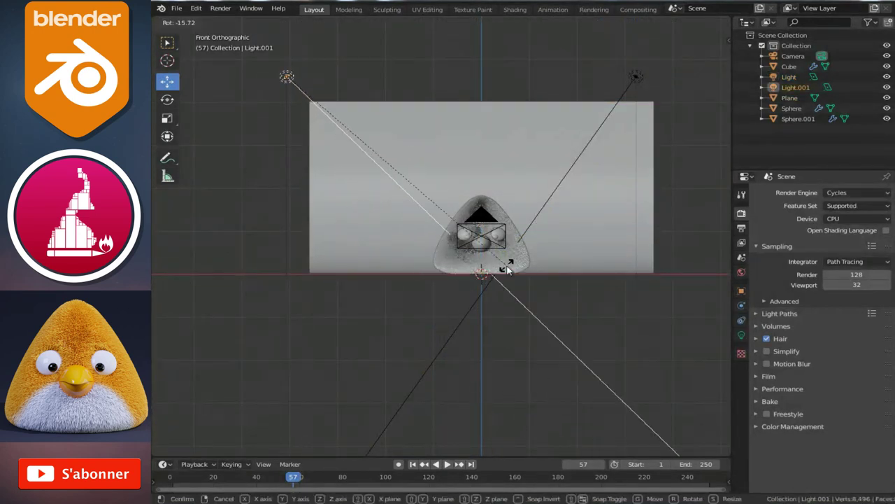
pyautogui.click(502, 277)
pyautogui.moveTo(501, 277)
pyautogui.mouseDown(button='middle')
pyautogui.moveTo(413, 211)
pyautogui.moveTo(452, 224)
pyautogui.mouseUp(button='middle')
pyautogui.press('KP_0')
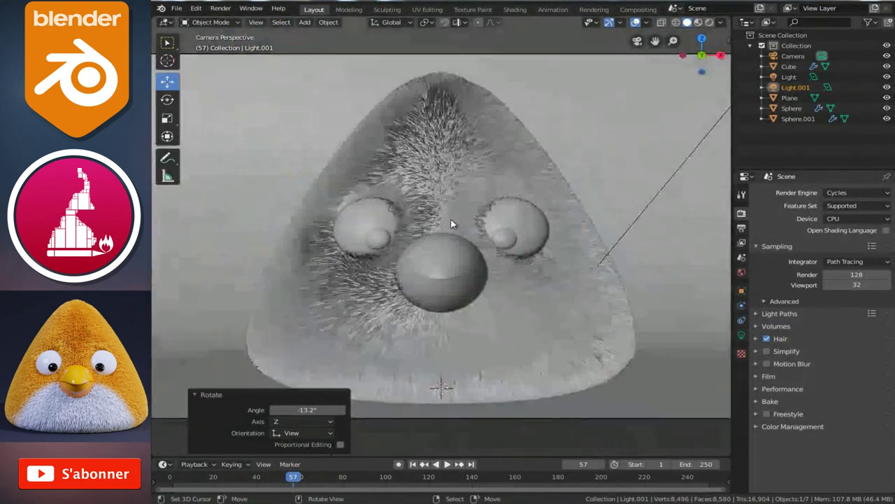
# Preview rendered shading in Eevee, switch back to Cycles, and widen Light.001's X size
pyautogui.click(710, 22)
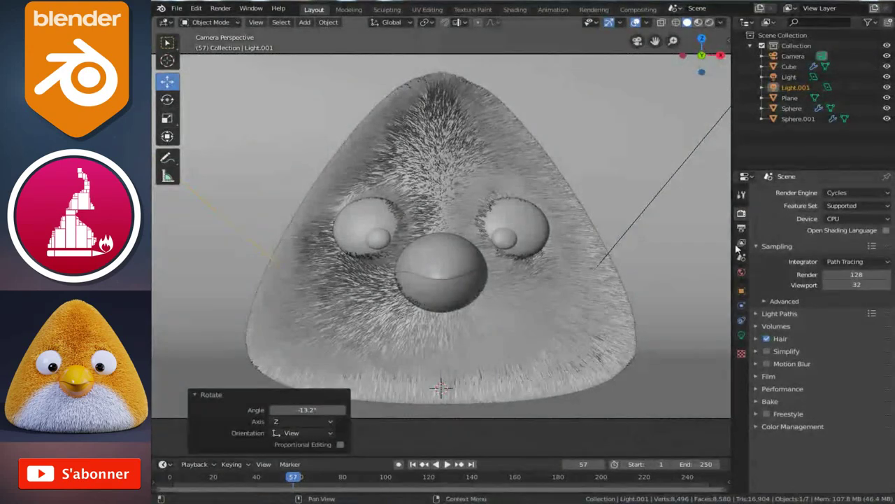
pyautogui.click(857, 193)
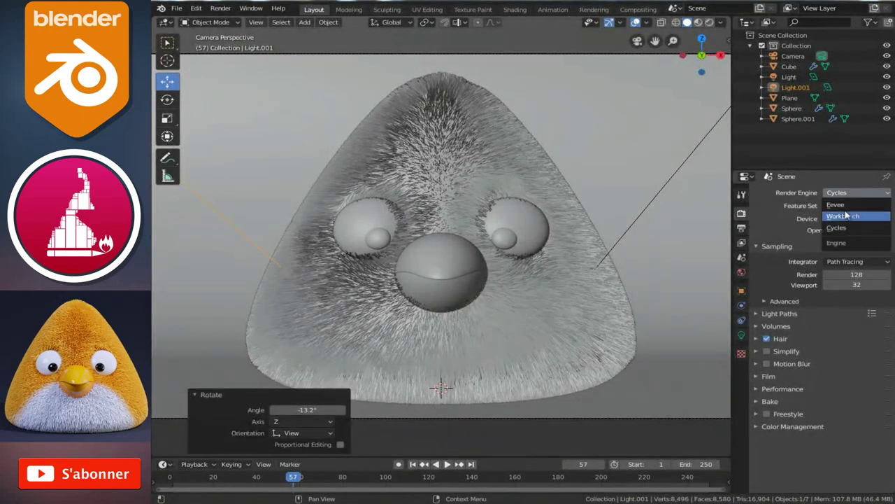
pyautogui.click(840, 204)
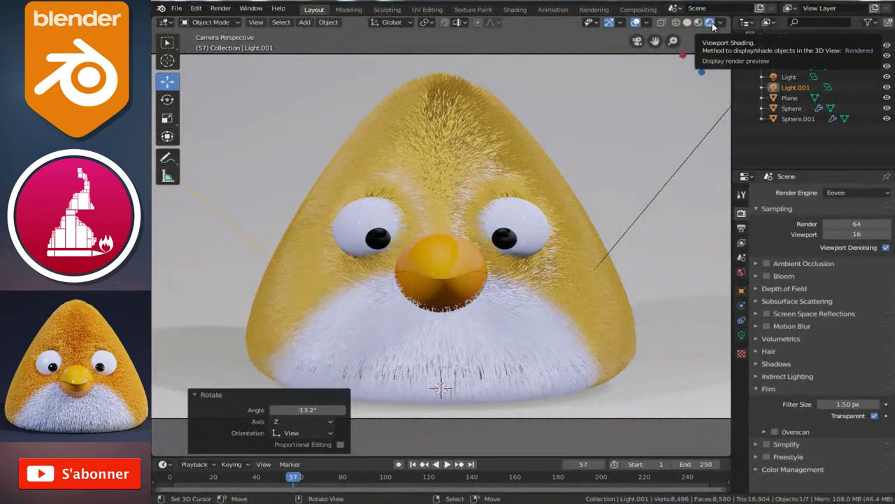
pyautogui.click(843, 193)
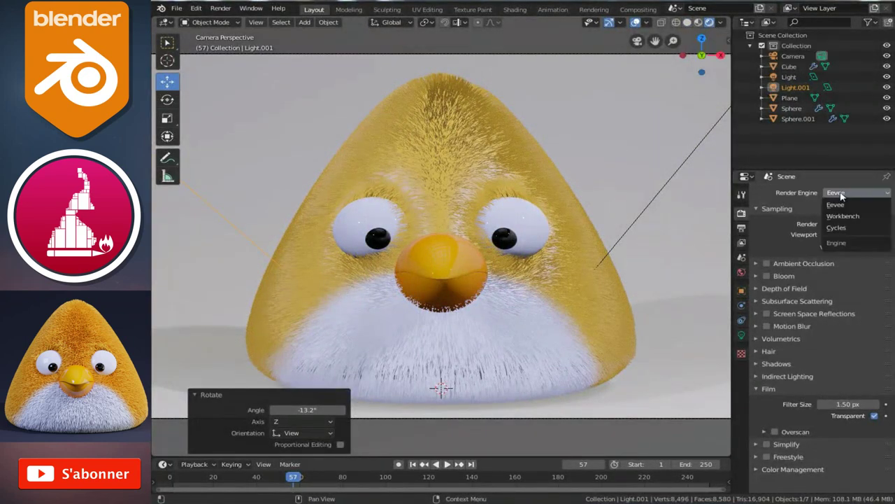
pyautogui.click(836, 230)
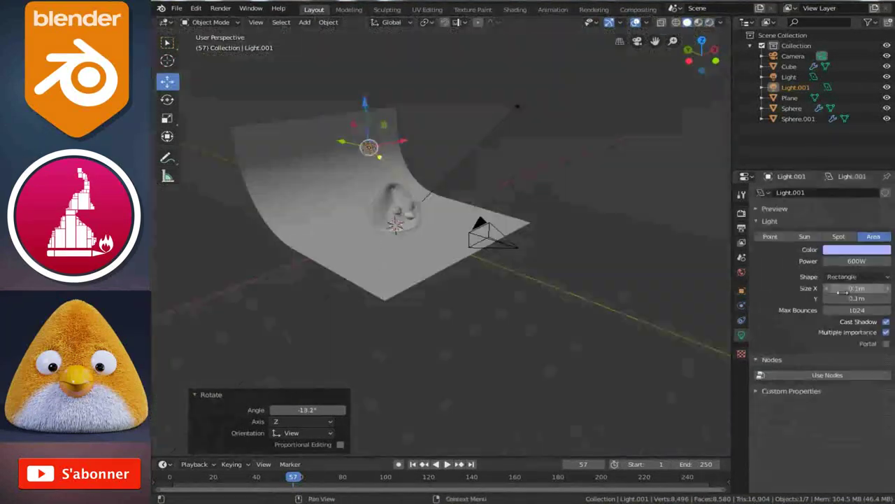
pyautogui.moveTo(842, 292); pyautogui.dragTo(883, 293)
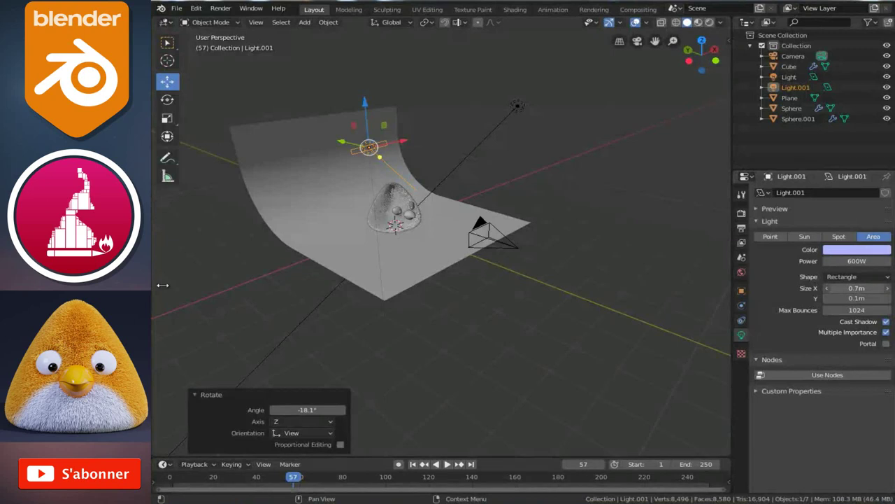
# Enlarge Light.001 to 2.58 m by 2.77 m and preview the camera view in rendered shading
pyautogui.moveTo(856, 298)
pyautogui.mouseDown()
pyautogui.moveTo(368, 287)
pyautogui.moveTo(273, 300)
pyautogui.moveTo(646, 441)
pyautogui.mouseUp()
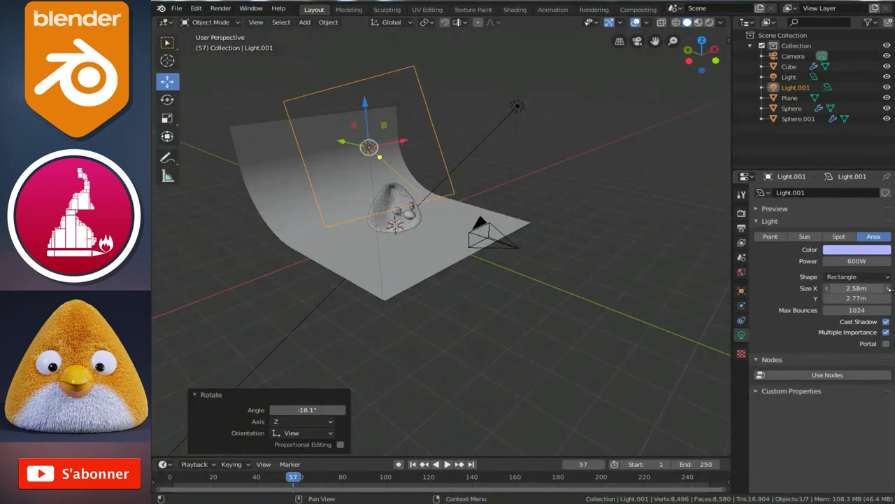
pyautogui.press('KP_0')
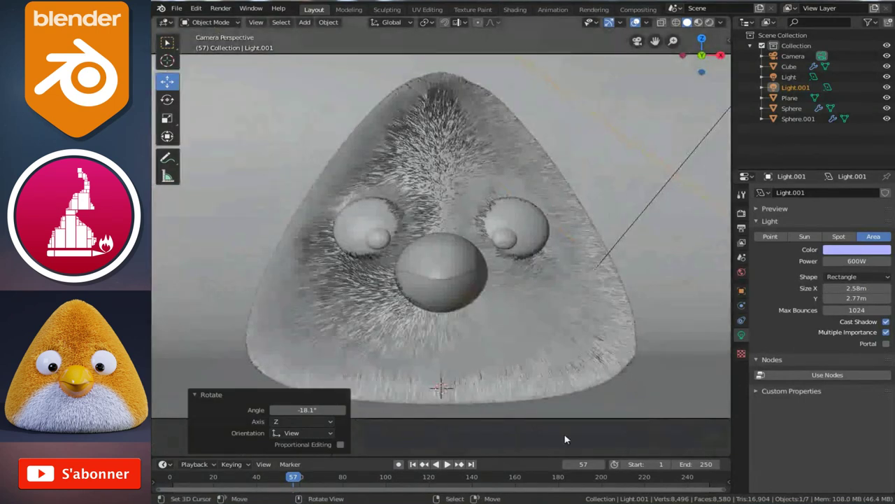
pyautogui.click(709, 21)
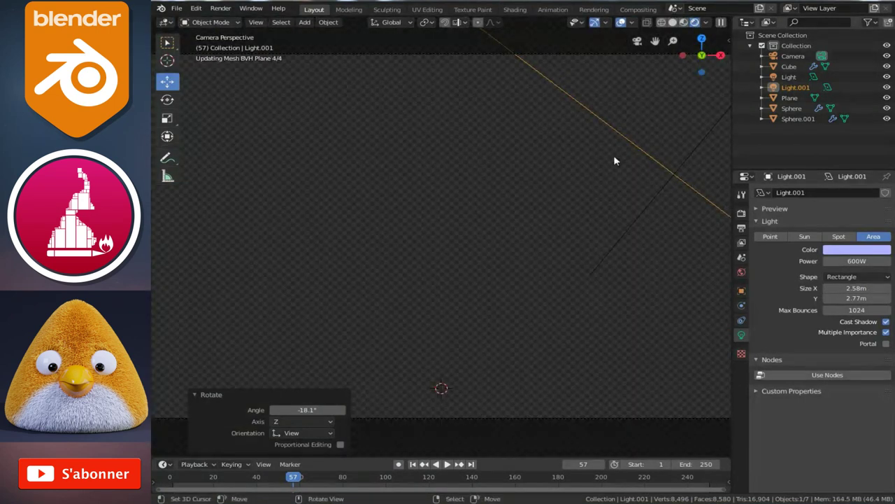